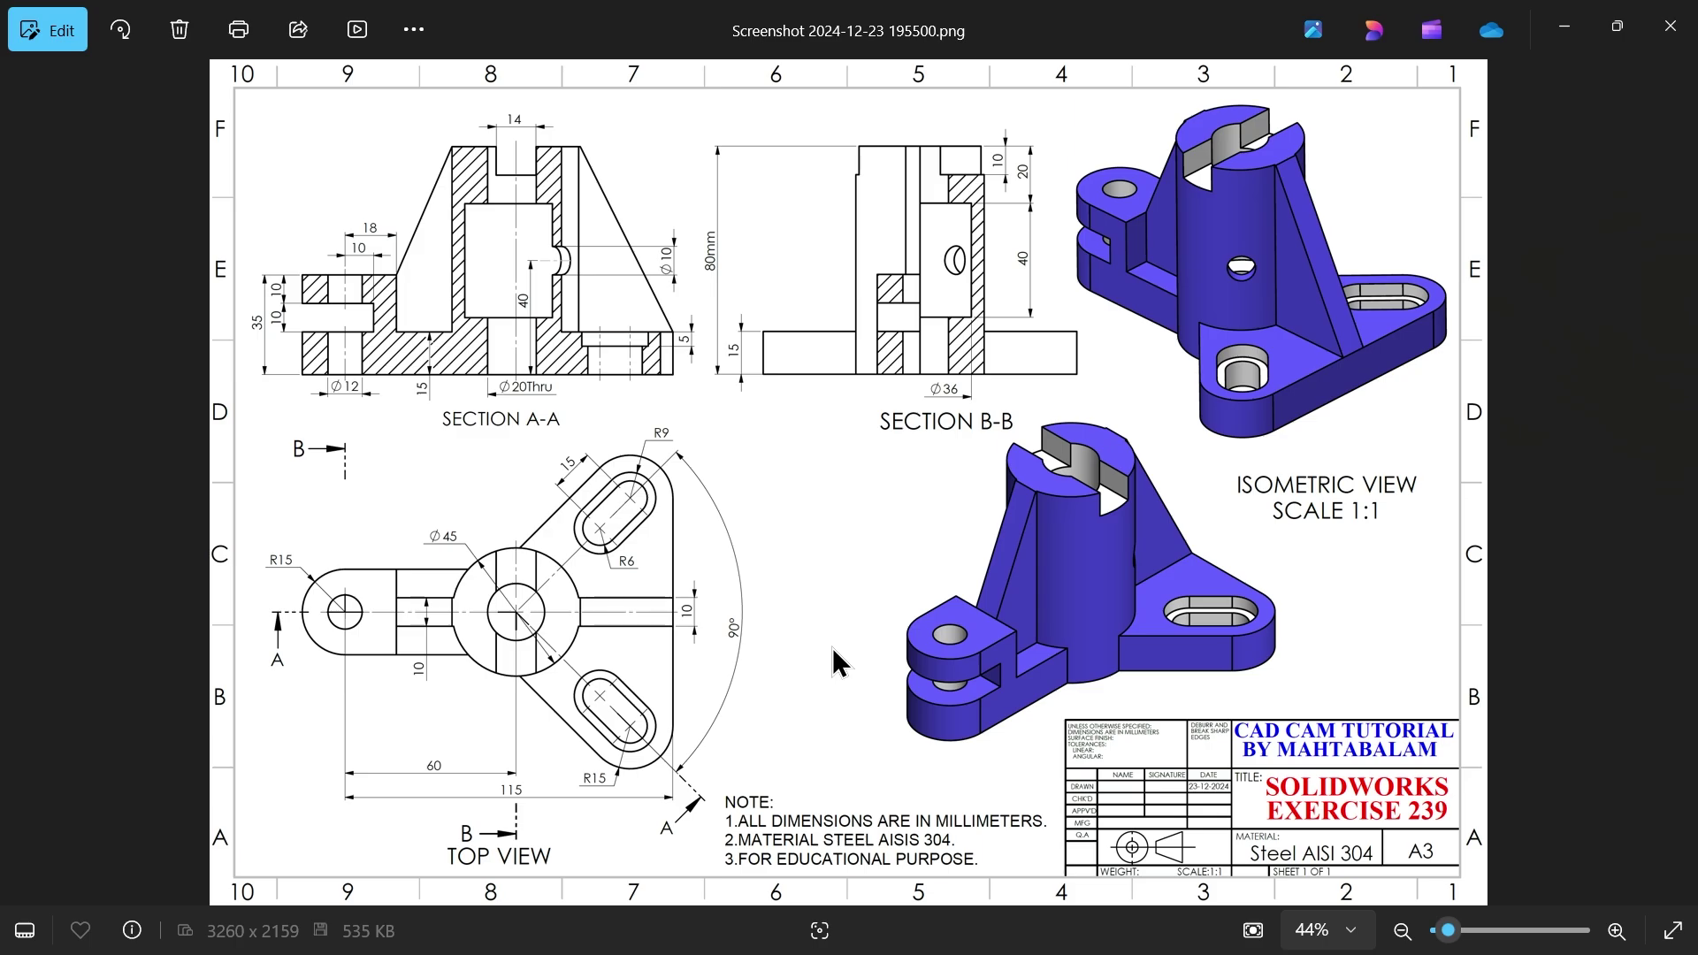
# - Zoom the reference drawing from 44% to 79% and pan onto the three-armed top view
pyautogui.scroll(3, 1135, 796)
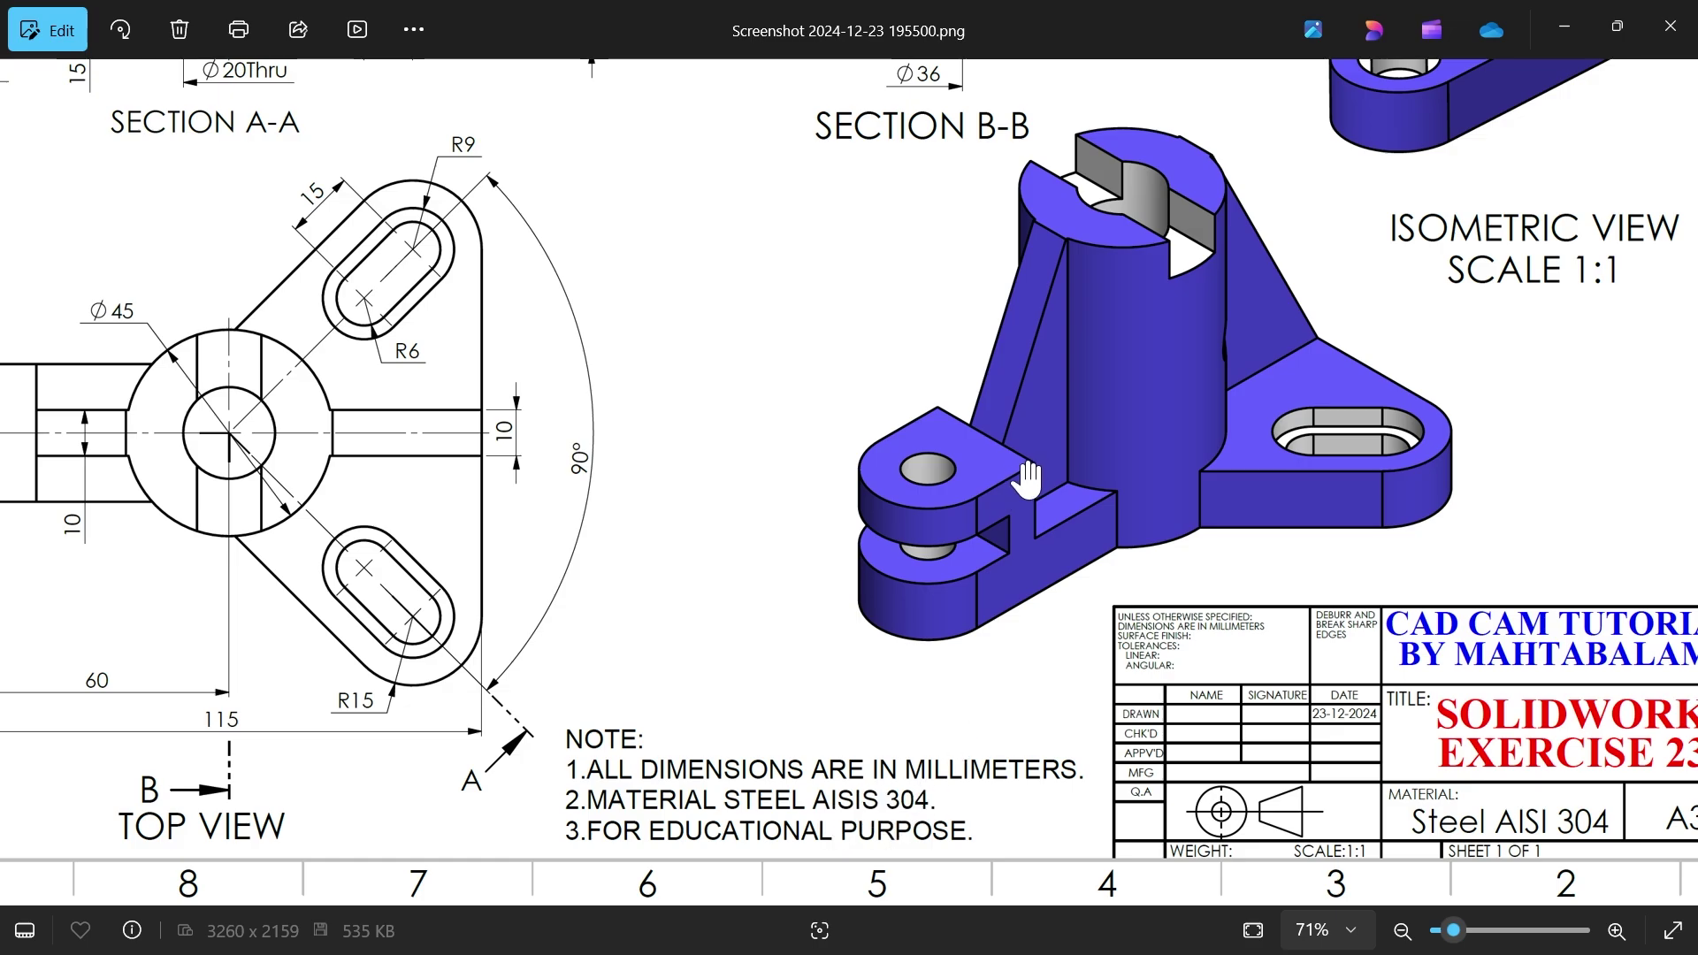
pyautogui.moveTo(1016, 481); pyautogui.dragTo(898, 520)
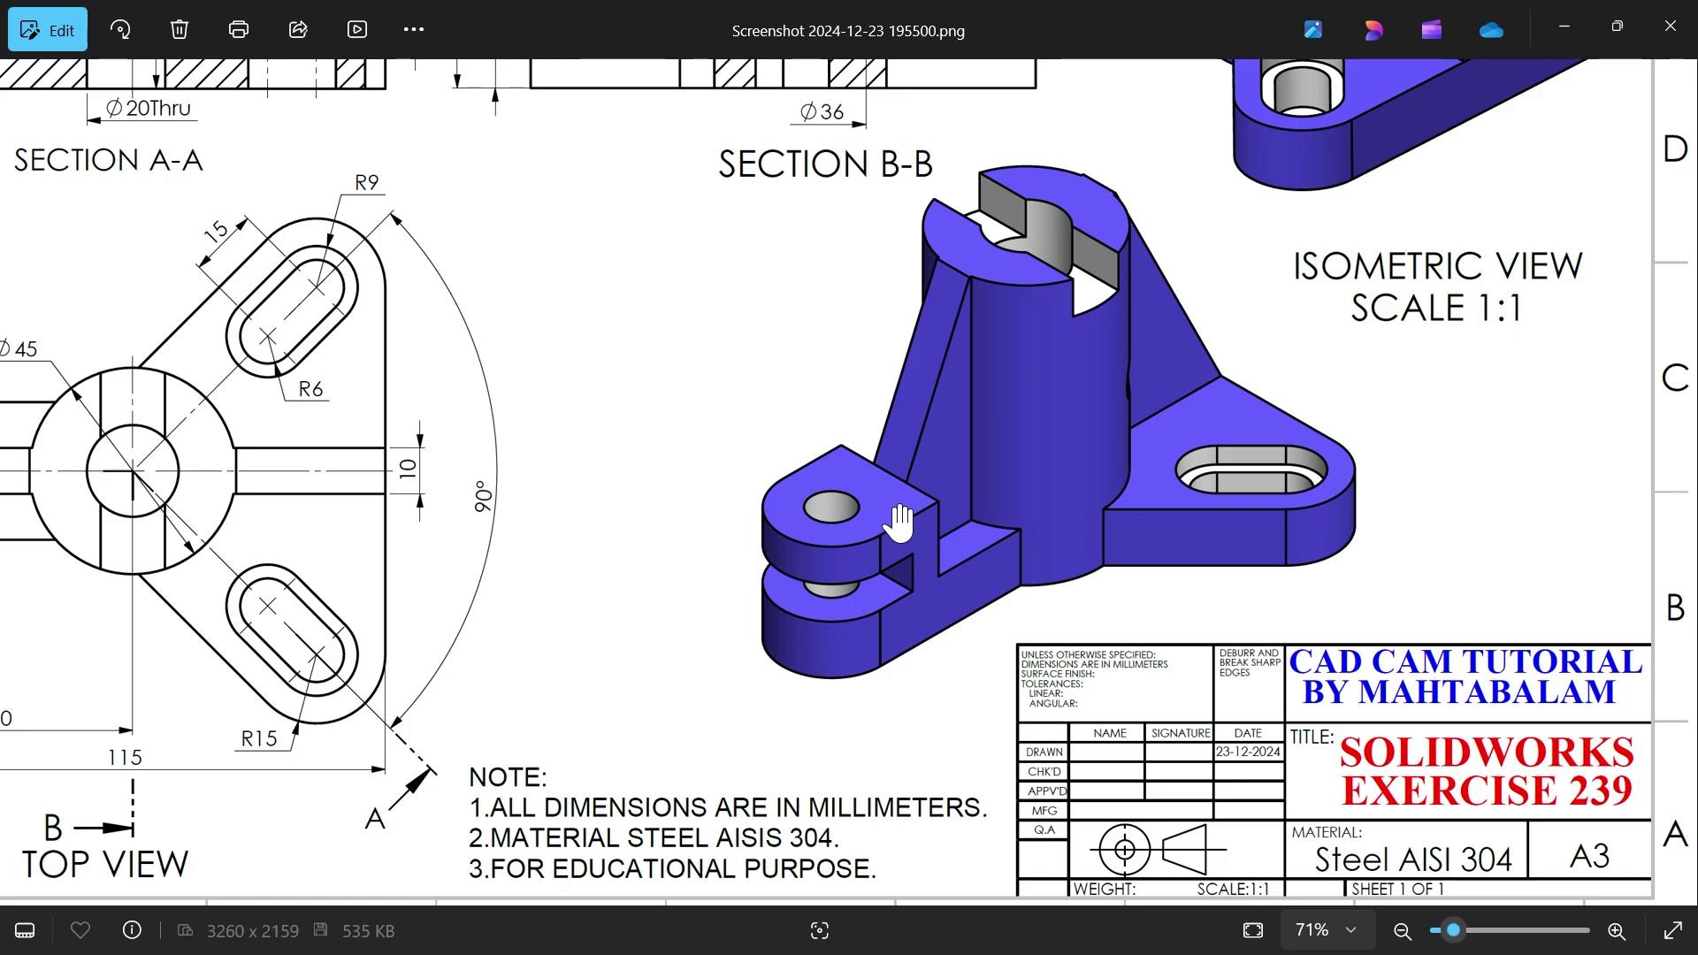
pyautogui.scroll(-5, 875, 531)
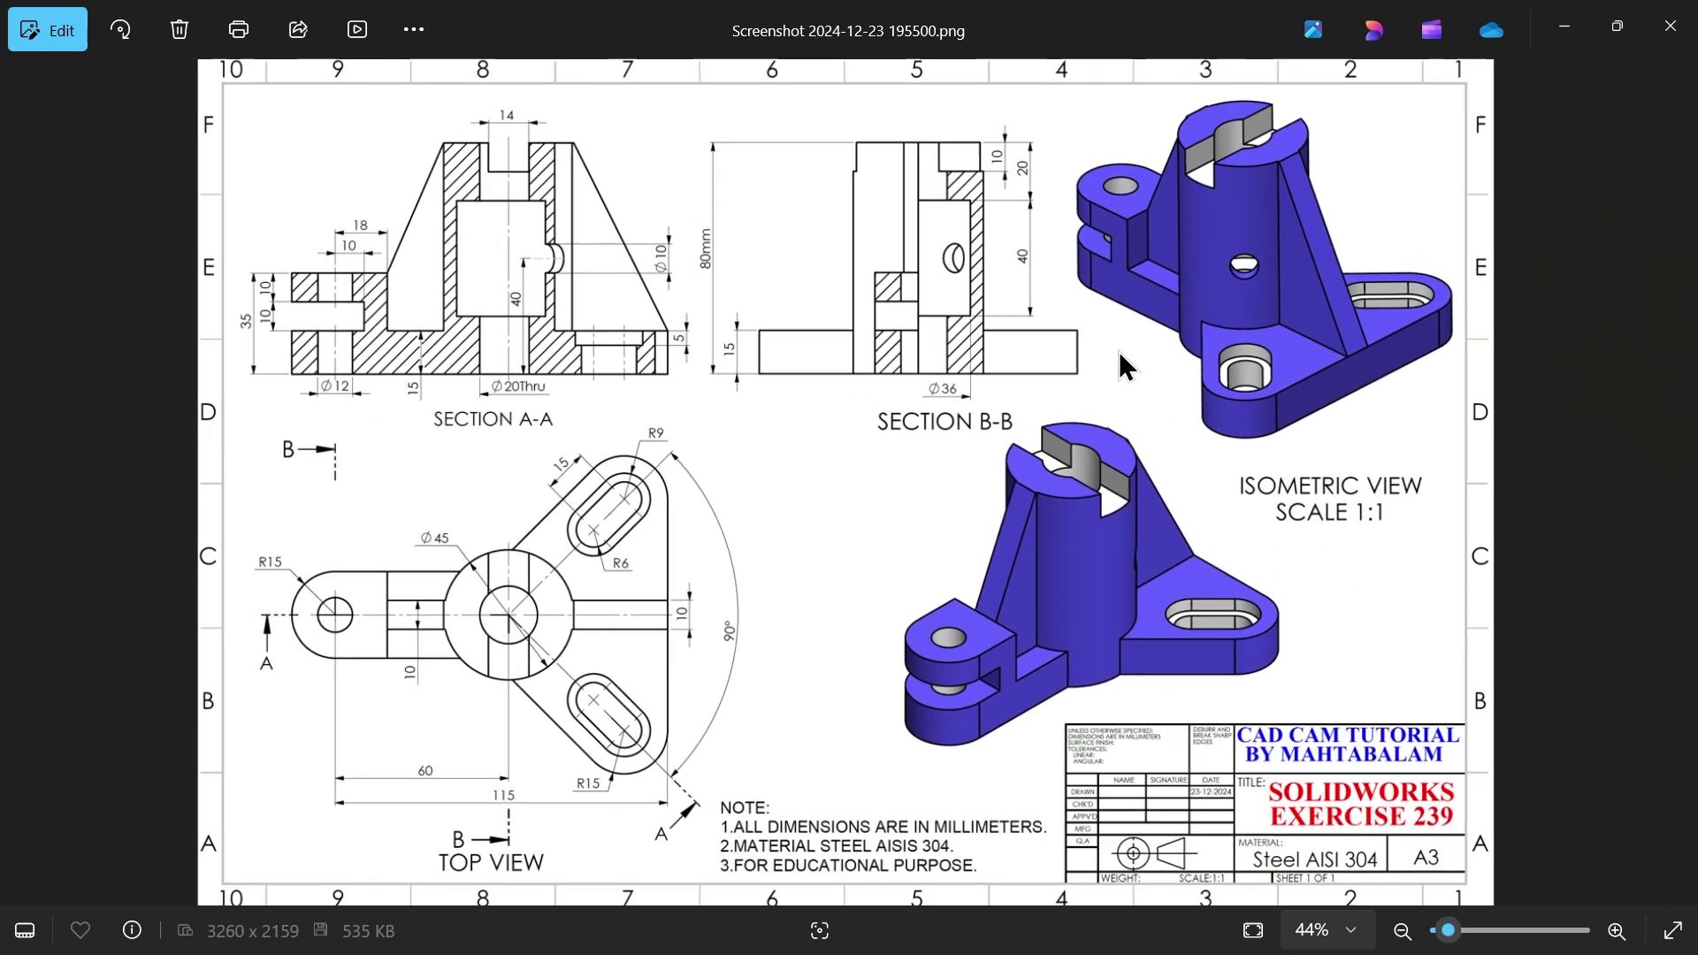
pyautogui.scroll(3, 1106, 566)
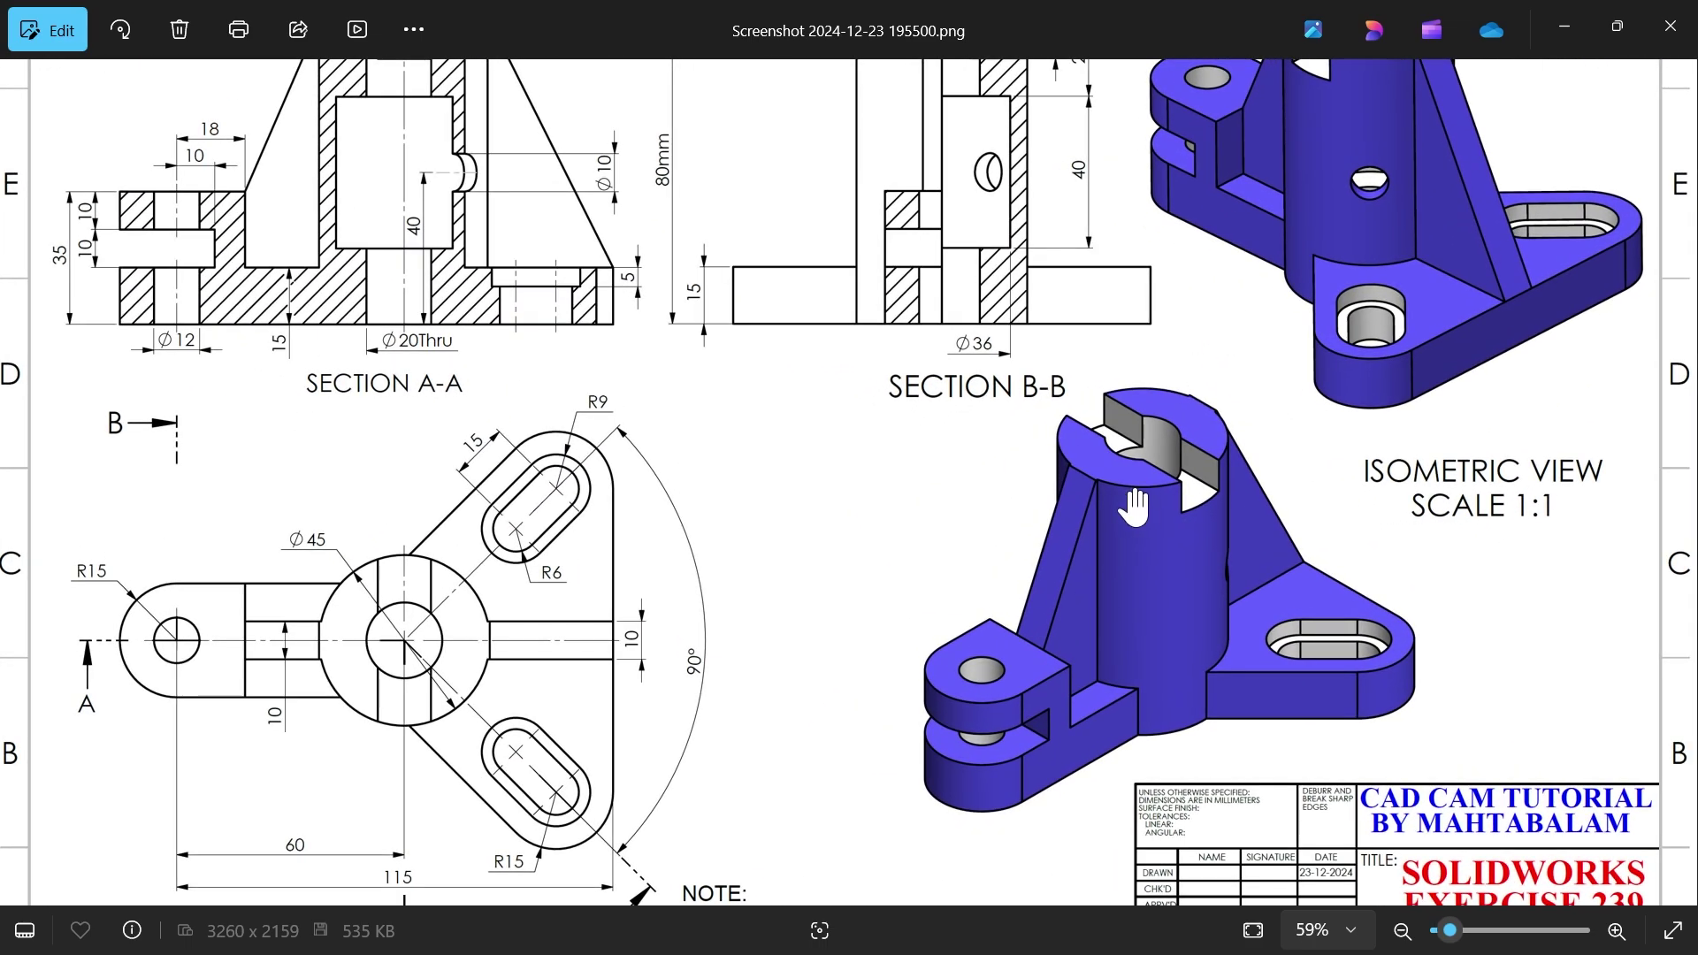
pyautogui.scroll(-3, 882, 534)
pyautogui.scroll(3, 667, 652)
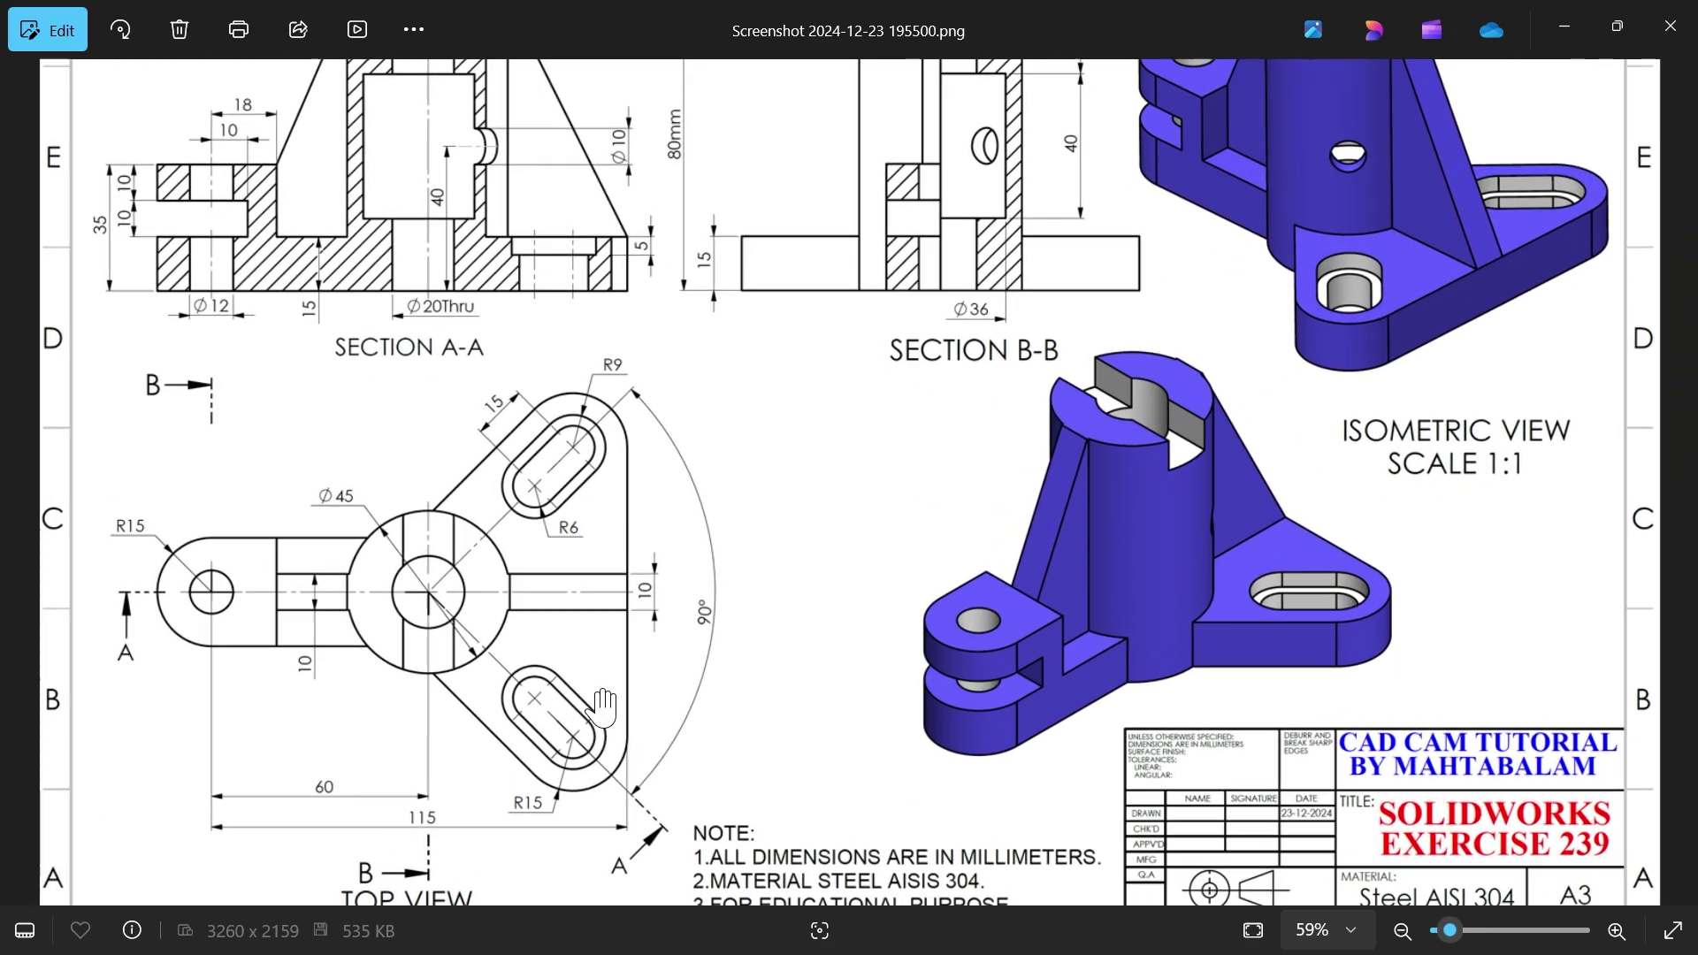
pyautogui.scroll(3, 343, 522)
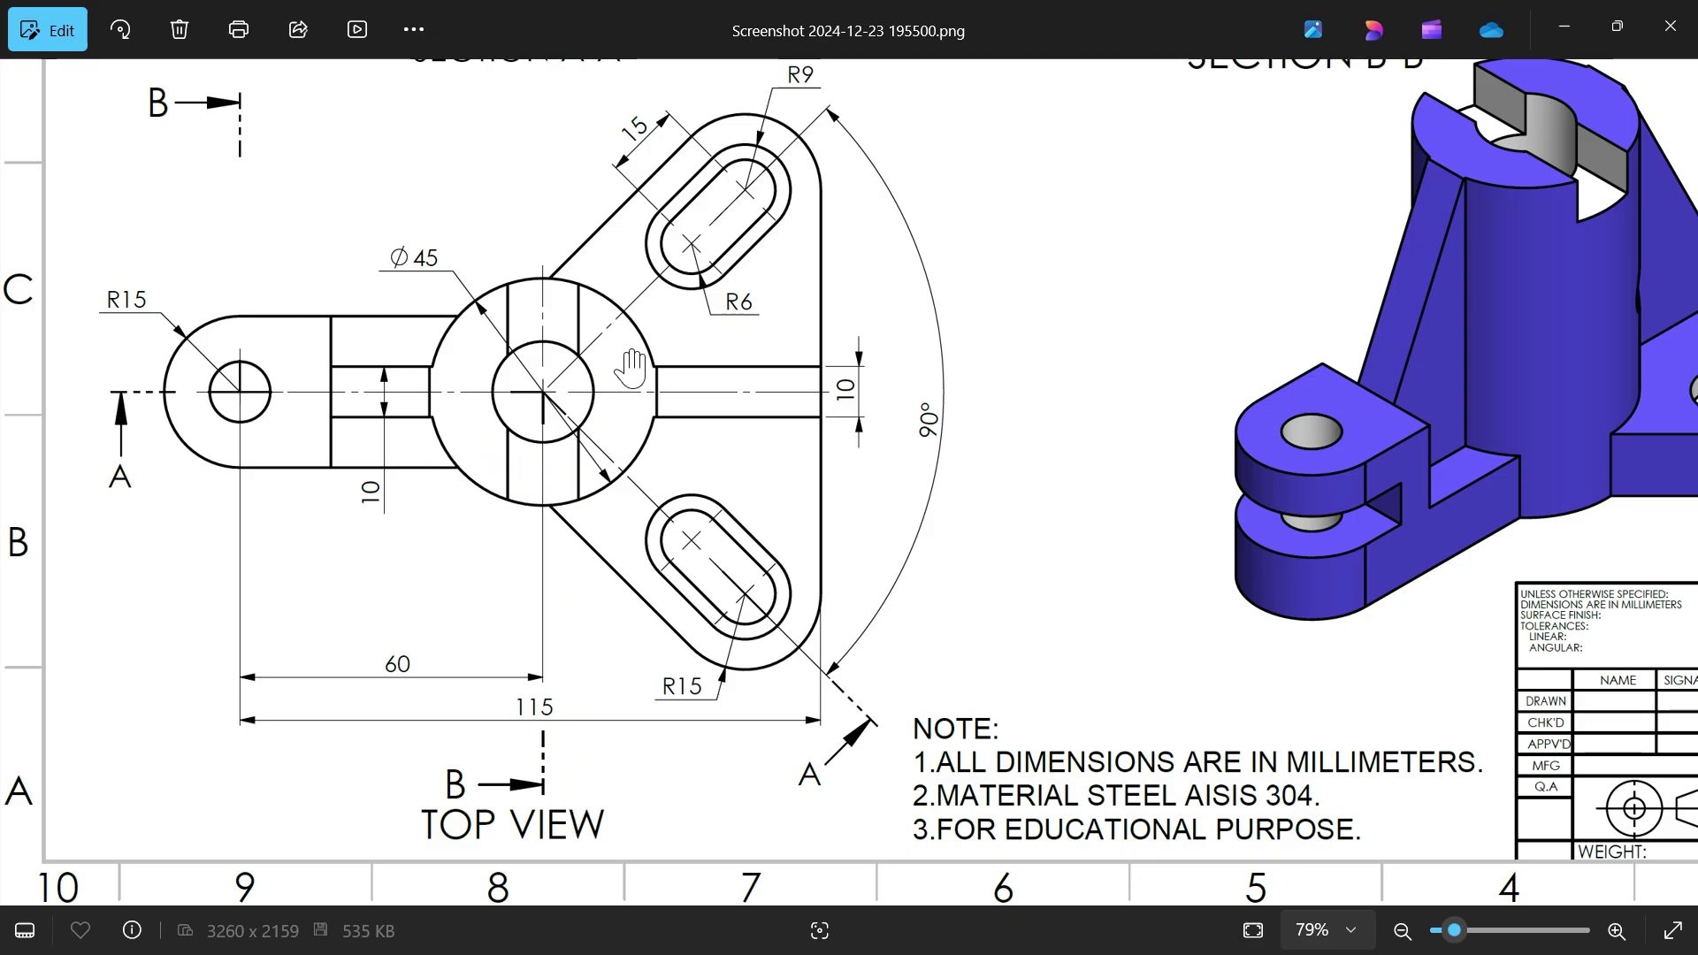
pyautogui.moveTo(661, 307); pyautogui.dragTo(677, 756)
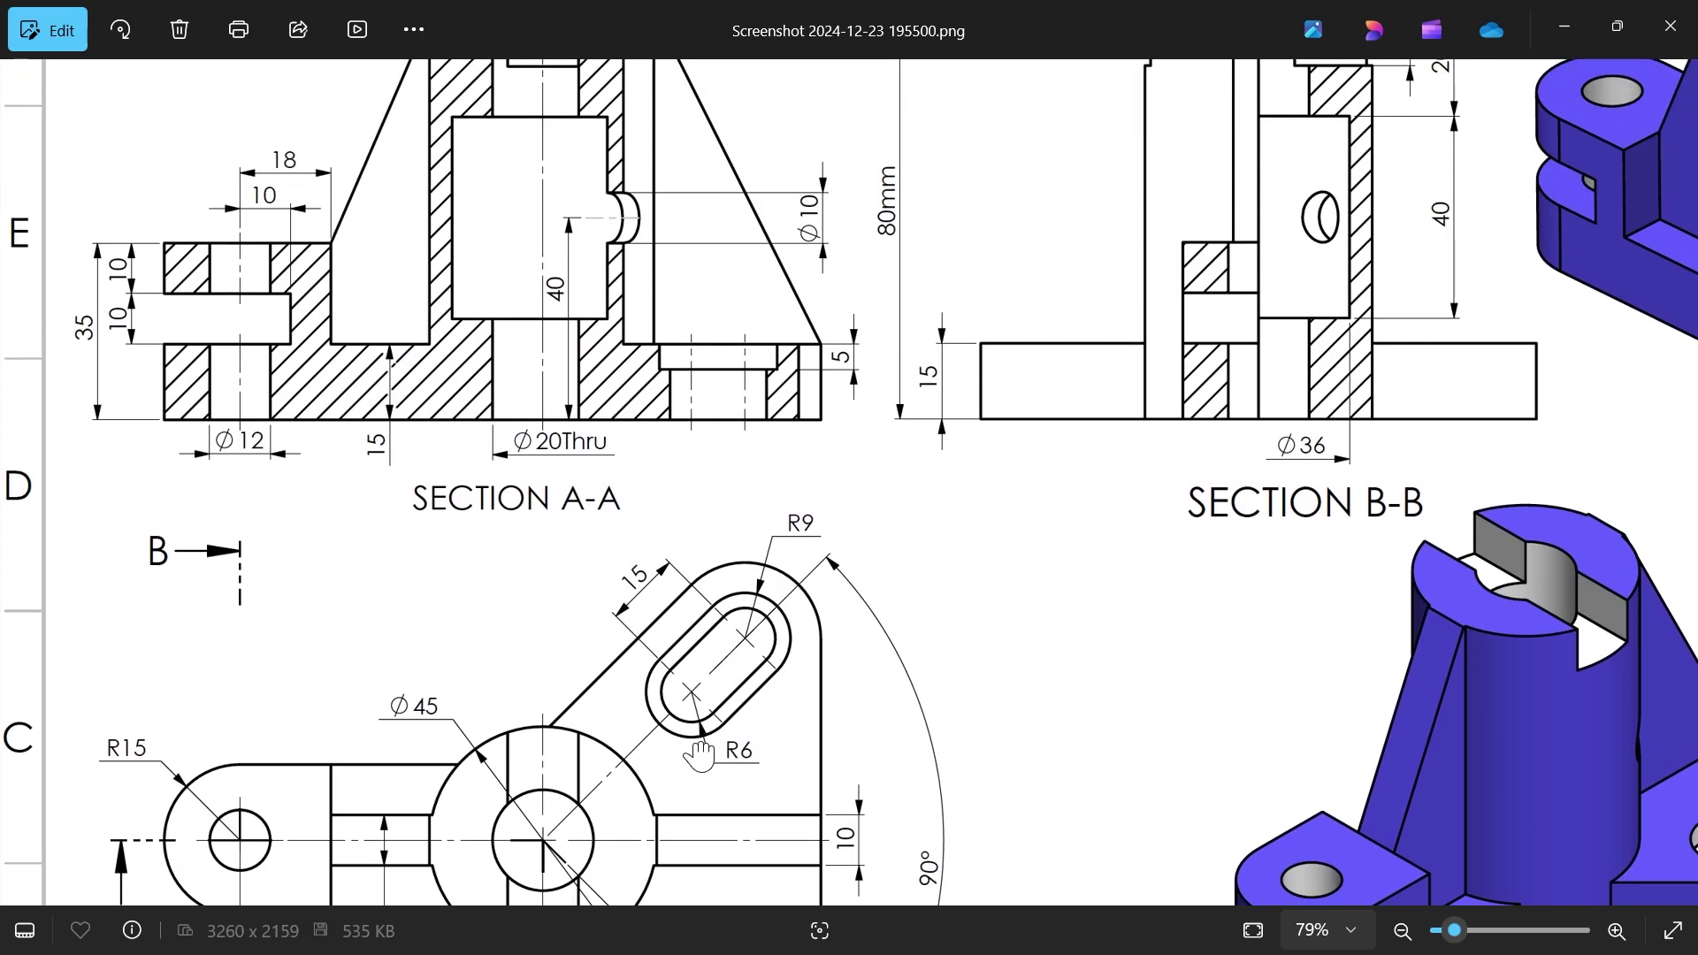
pyautogui.scroll(2, 619, 652)
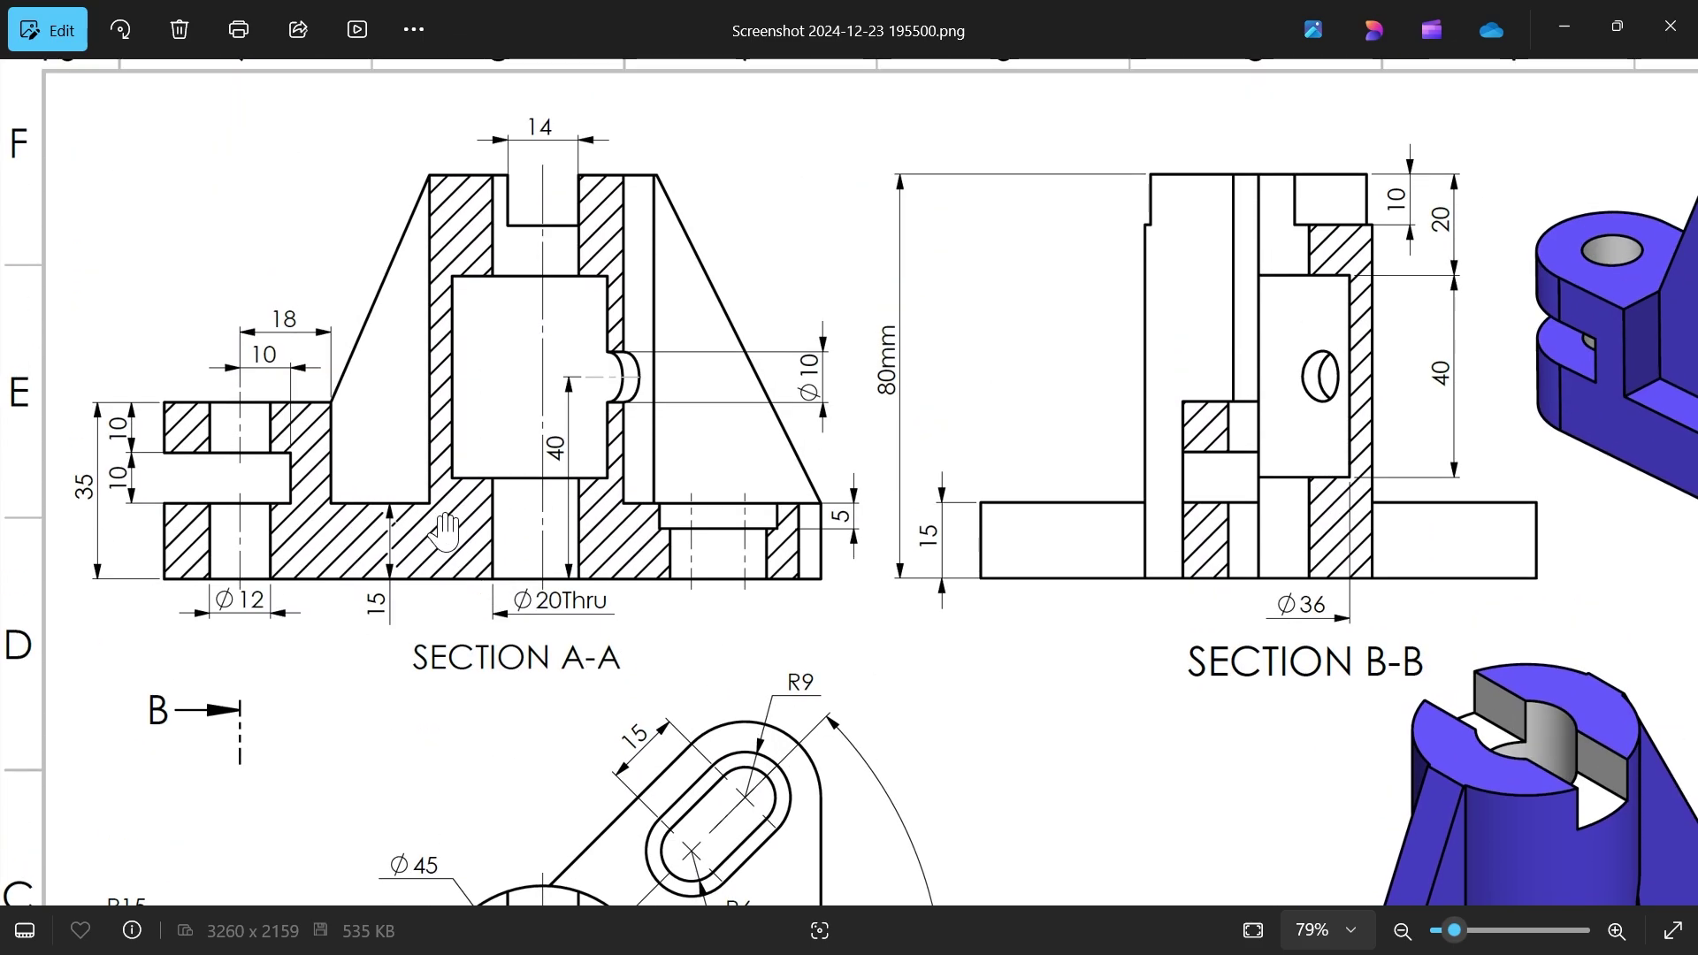
pyautogui.scroll(-1, 495, 575)
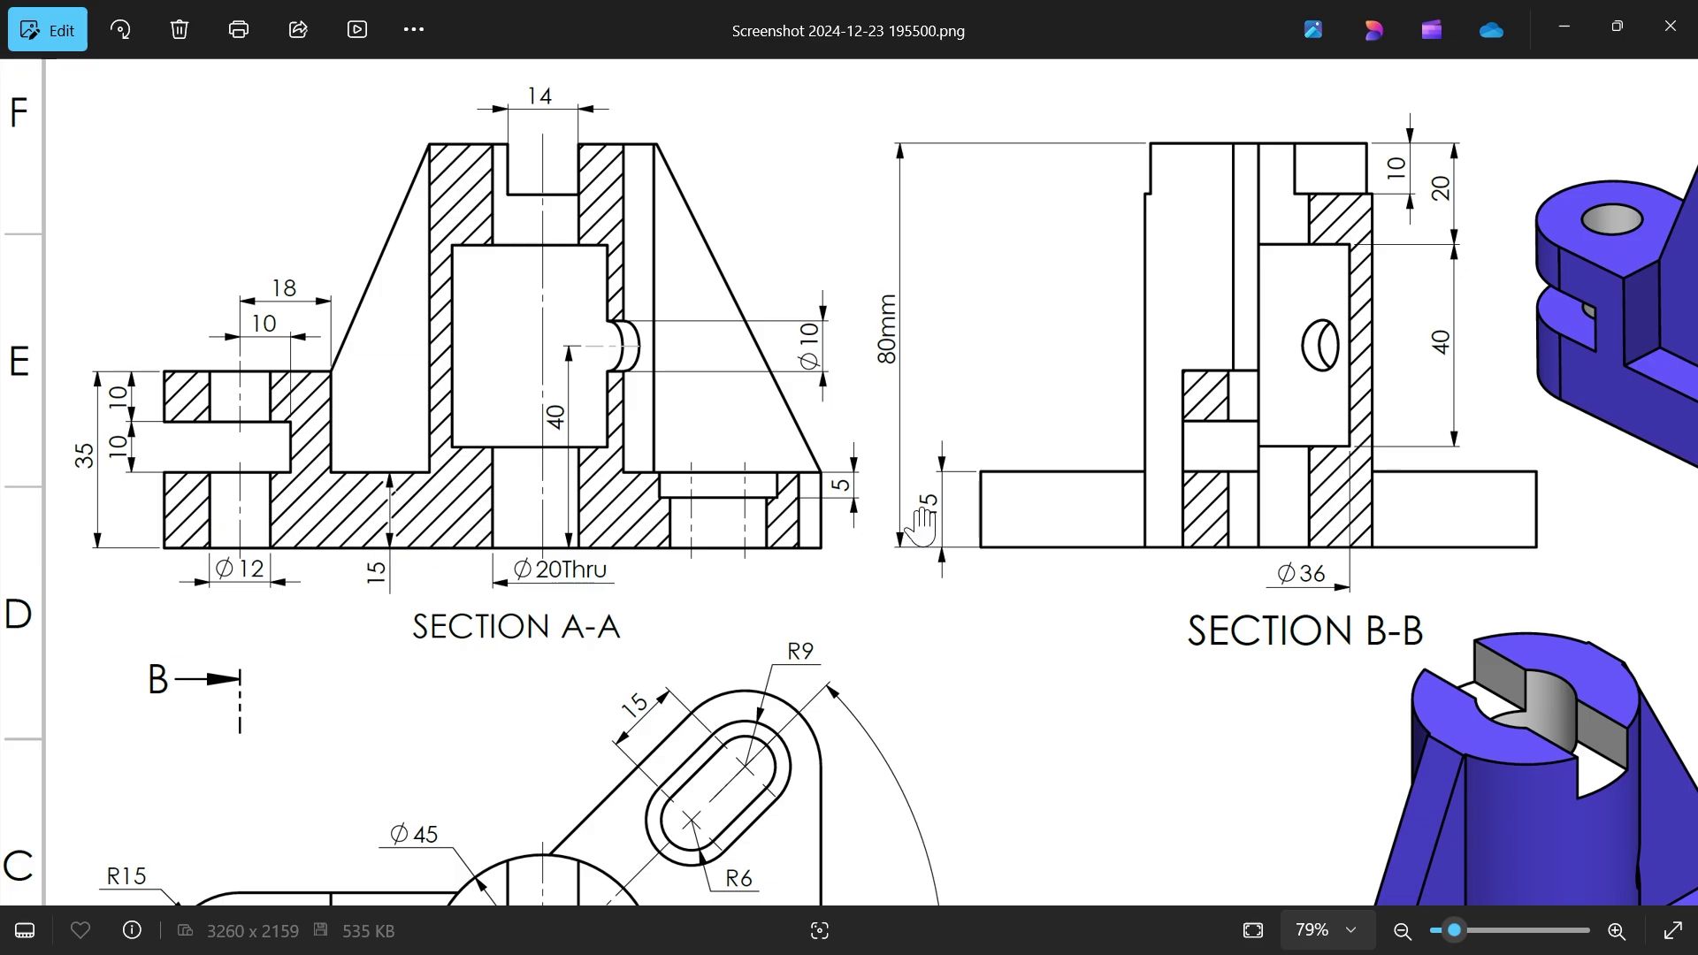
pyautogui.moveTo(640, 616); pyautogui.dragTo(650, 154)
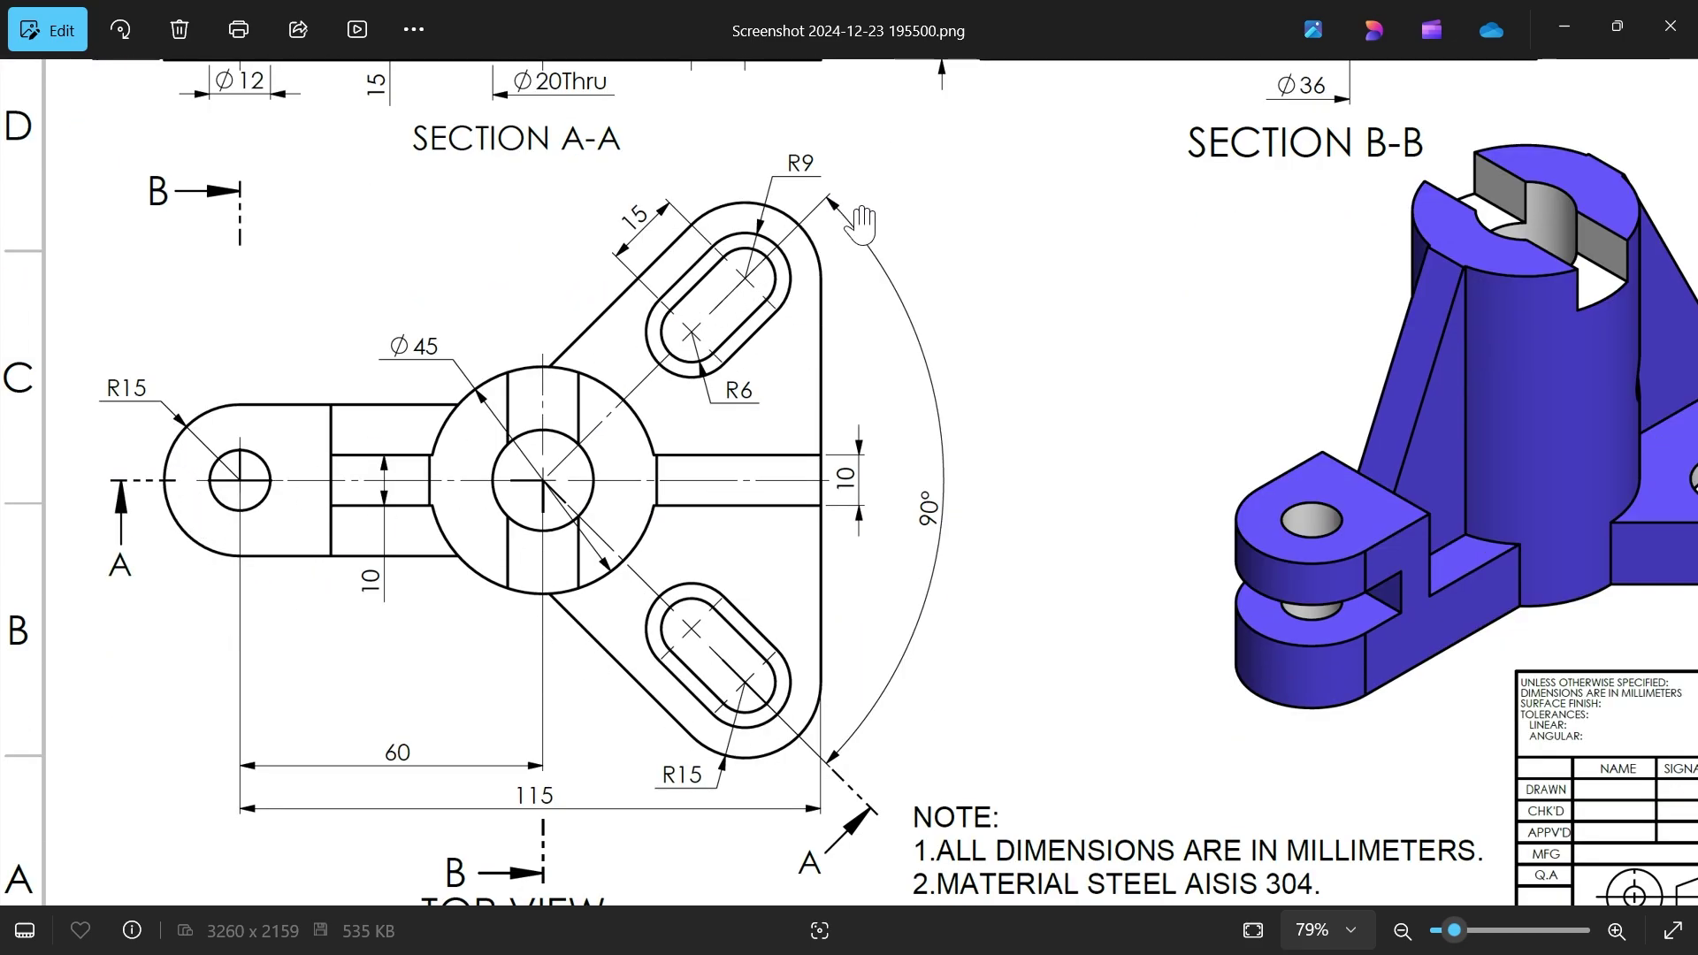
pyautogui.moveTo(764, 550); pyautogui.dragTo(762, 455)
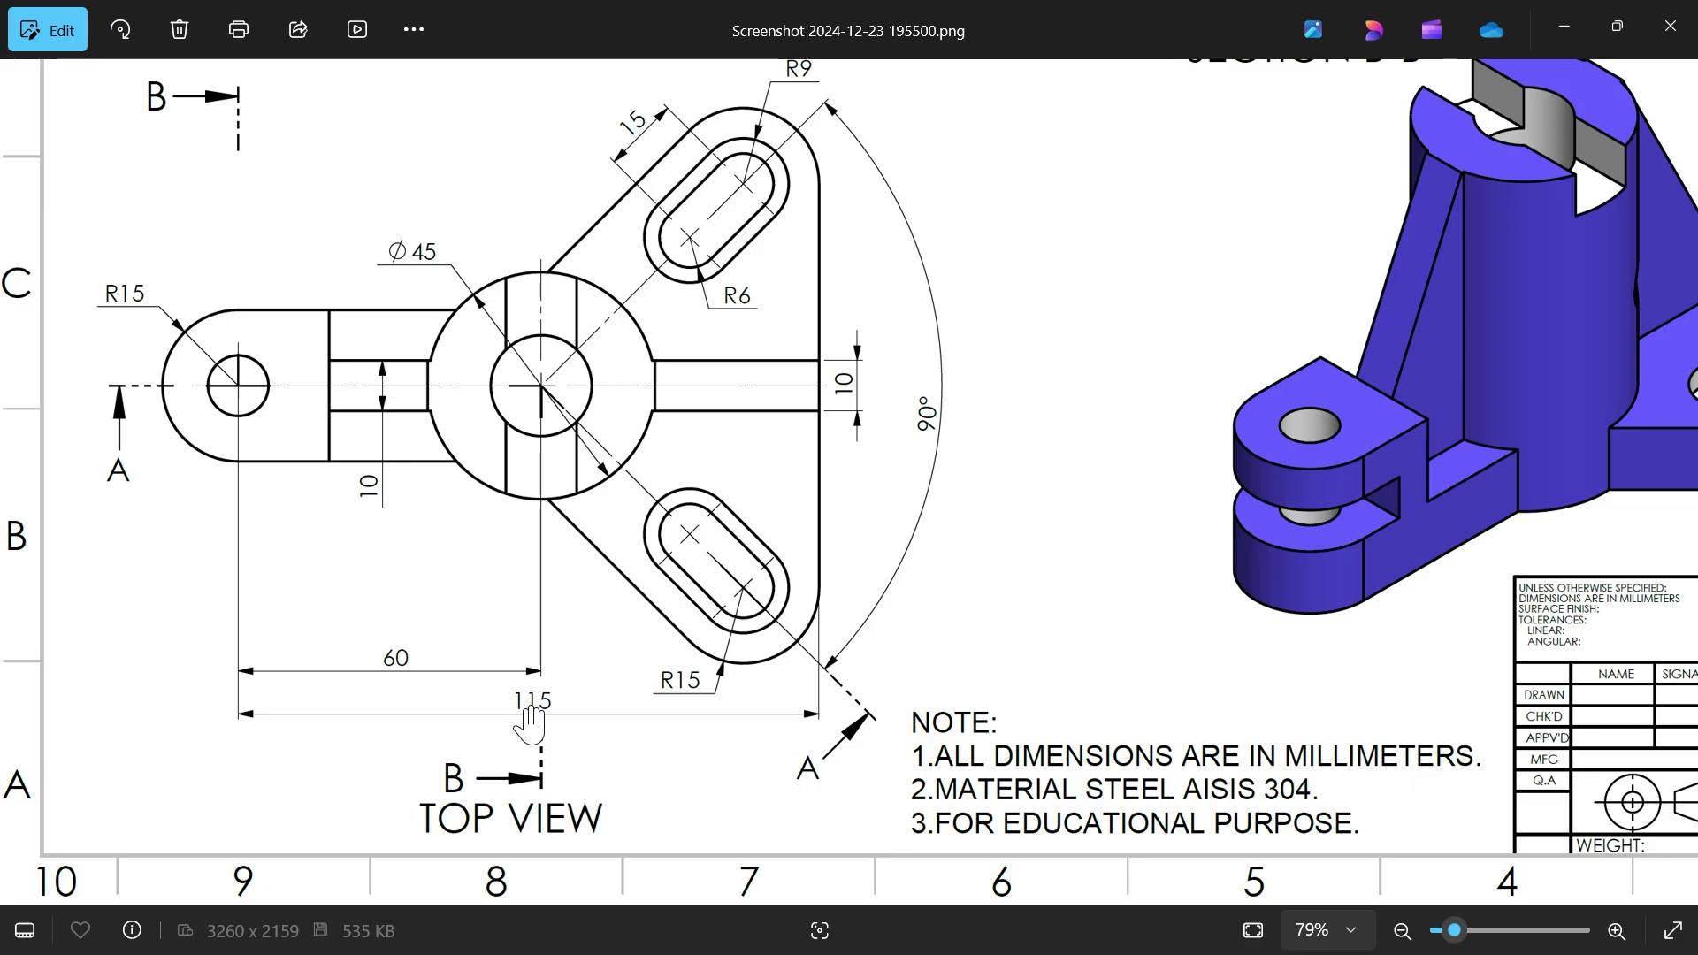
pyautogui.moveTo(712, 429); pyautogui.dragTo(709, 501)
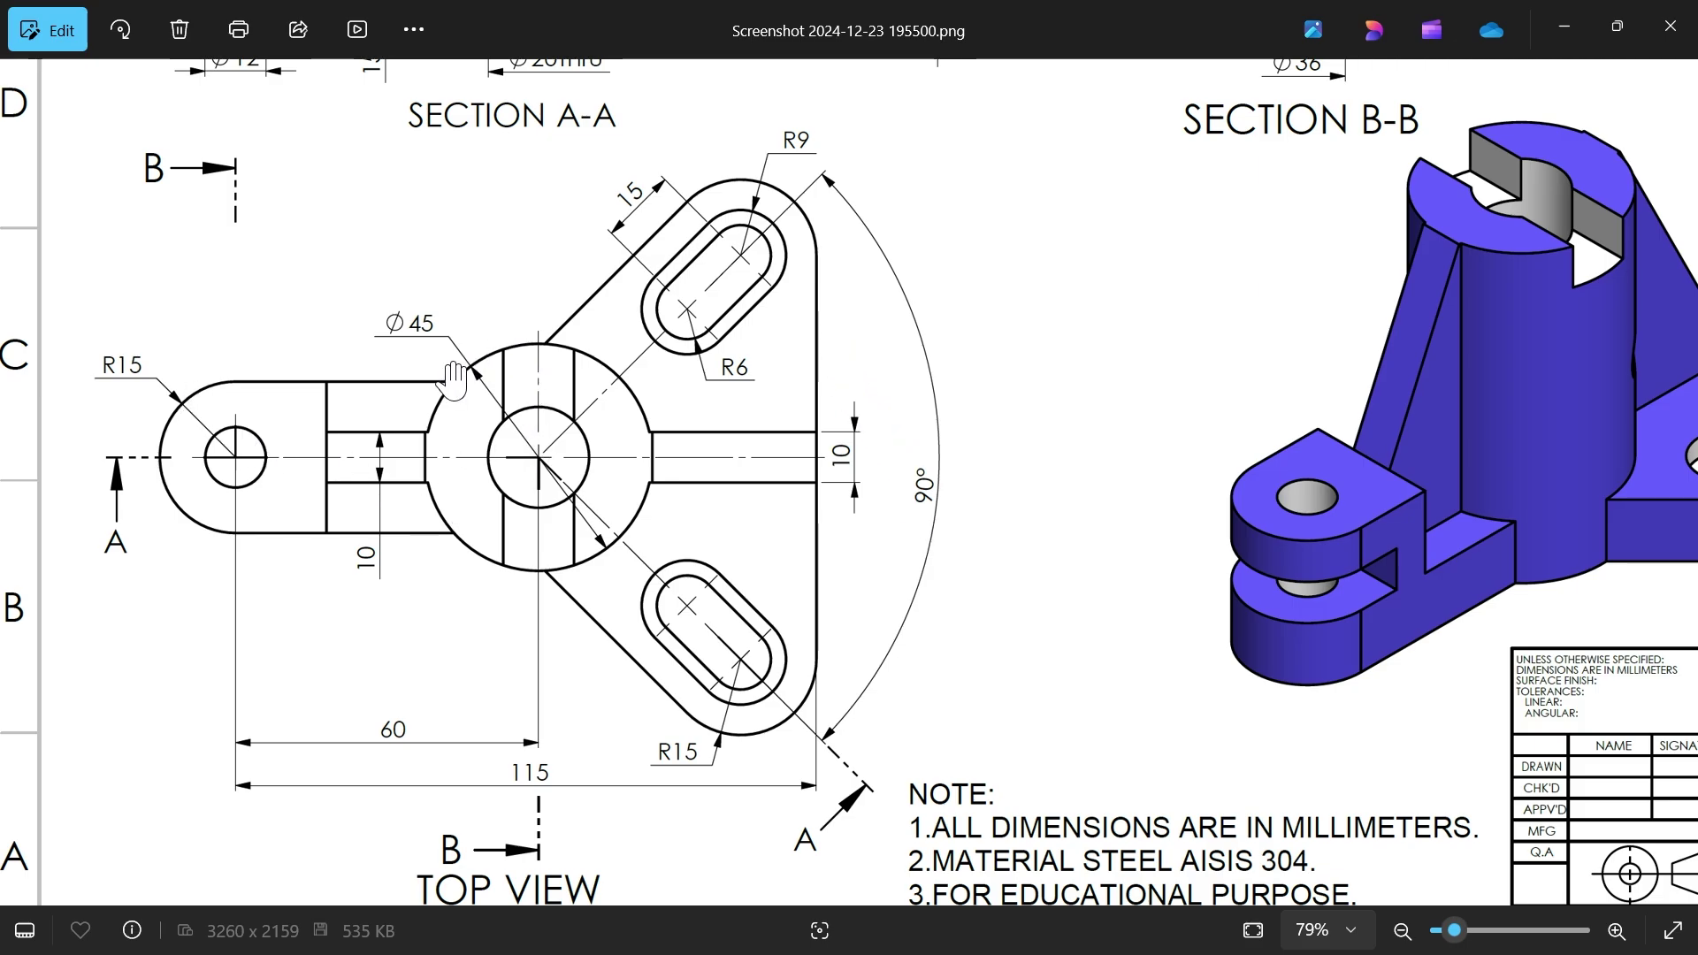
pyautogui.scroll(5, 538, 562)
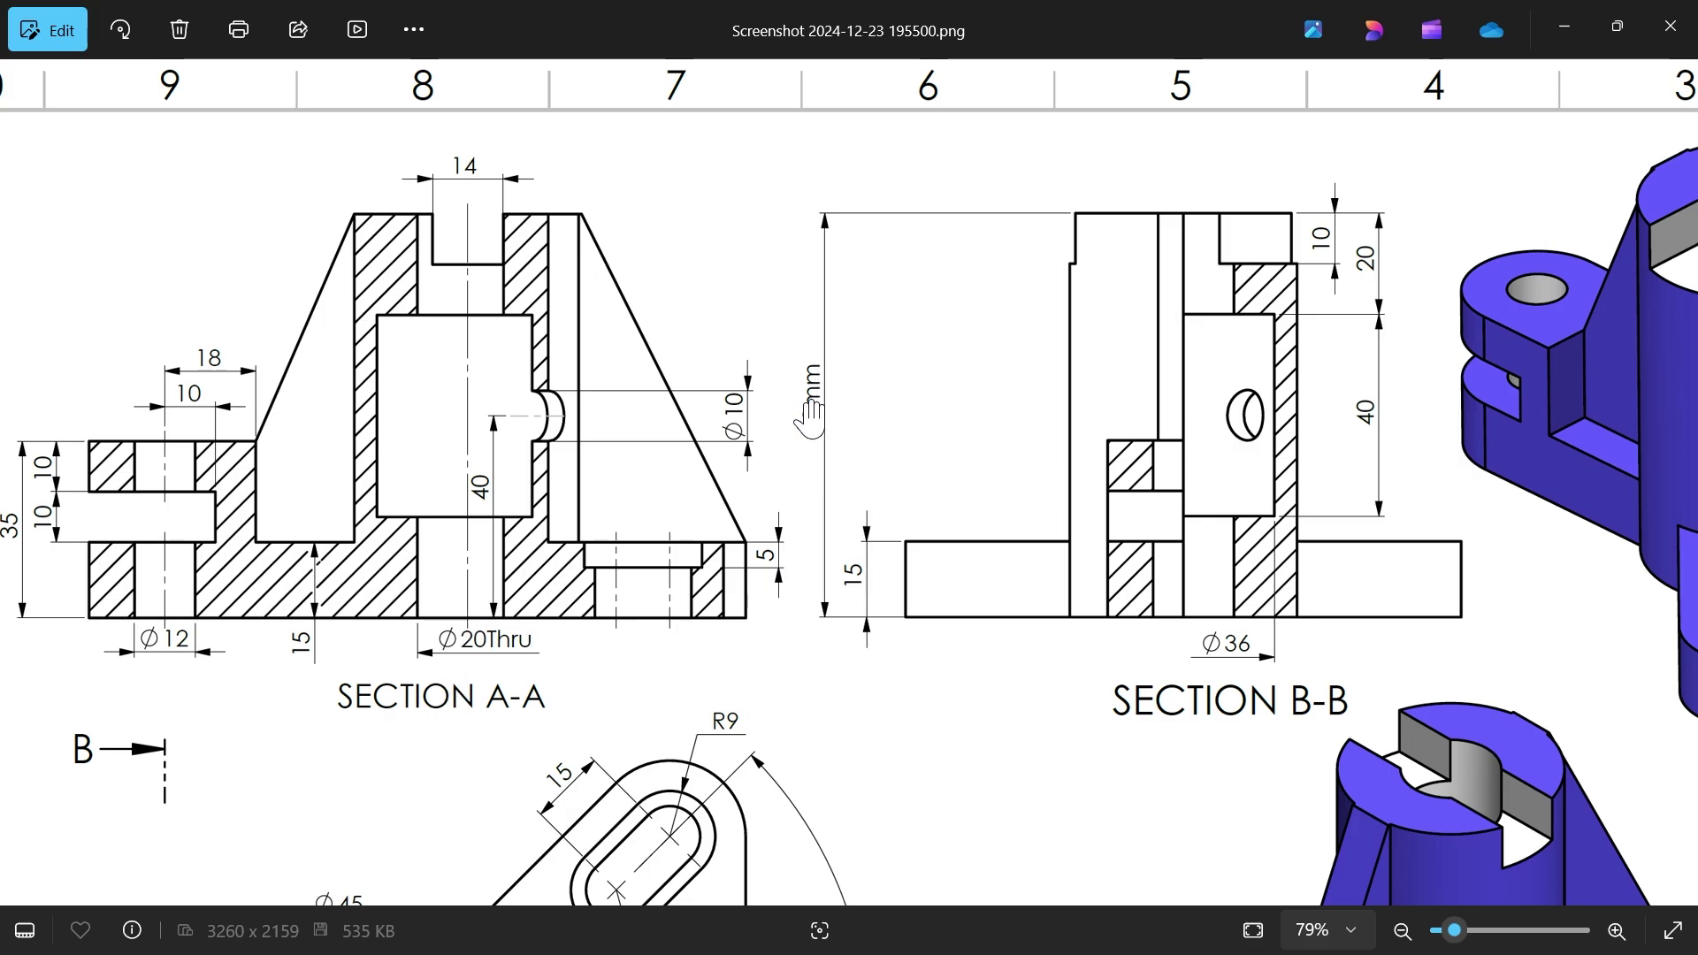
pyautogui.scroll(-3, 712, 597)
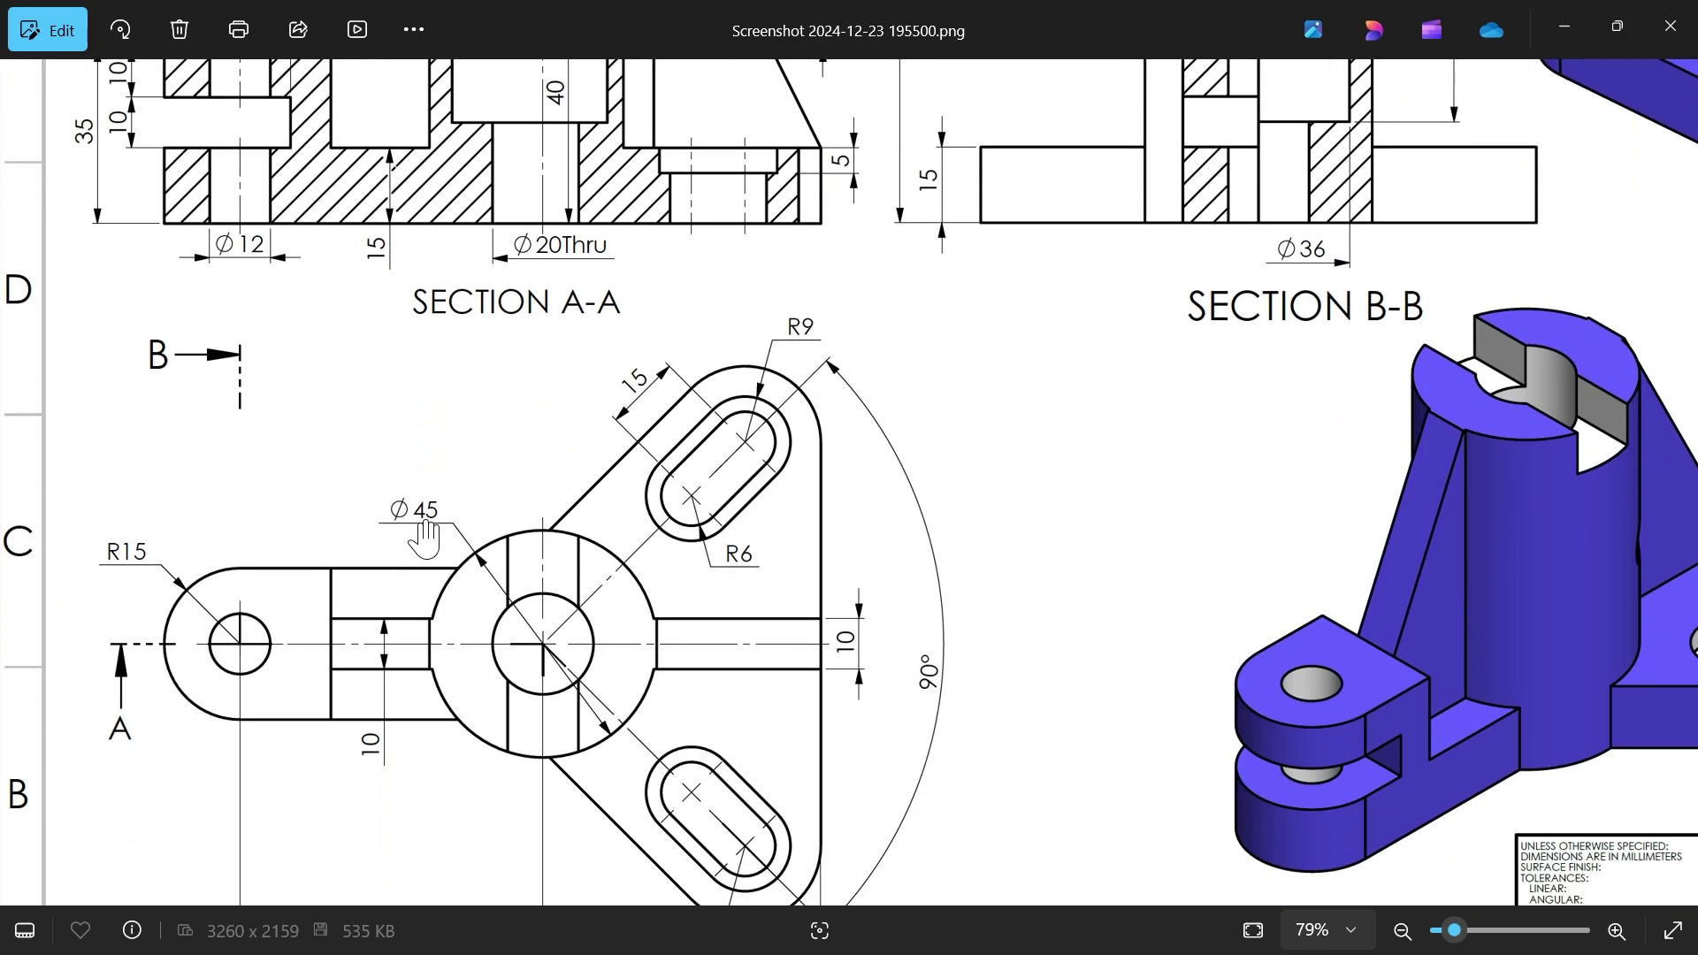
# - Start Sketch1 on the Top Plane of Part2 with the Straight Slot tool active
pyautogui.click(1563, 40)
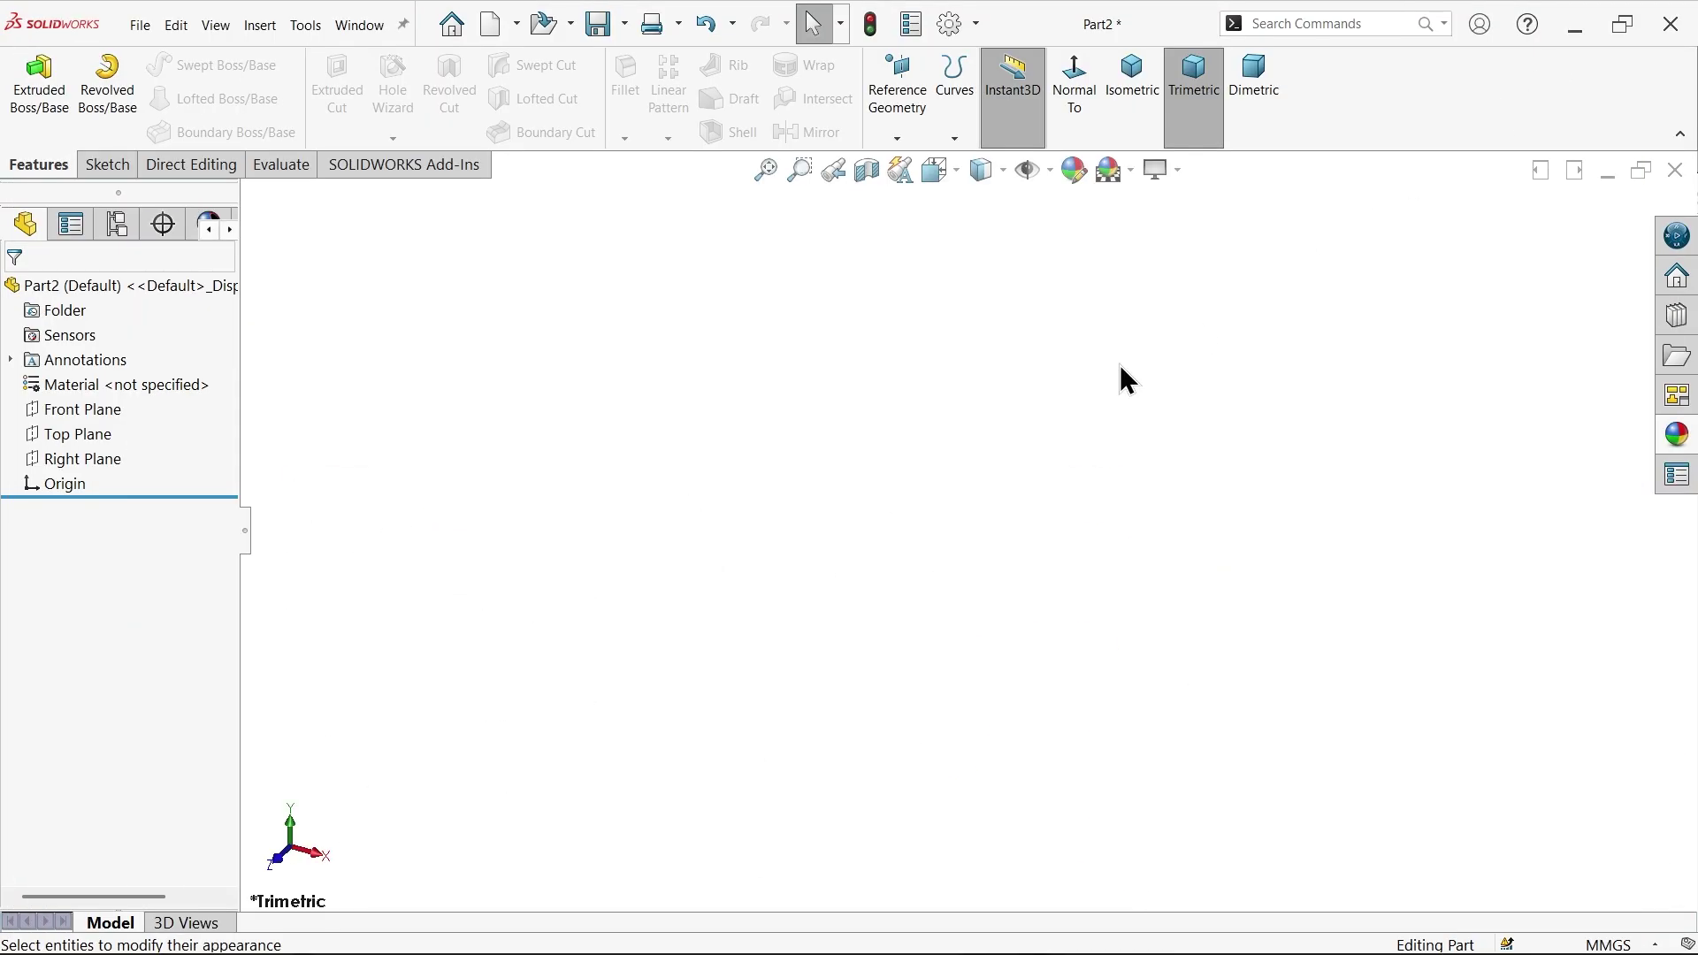
pyautogui.click(111, 434)
pyautogui.click(111, 417)
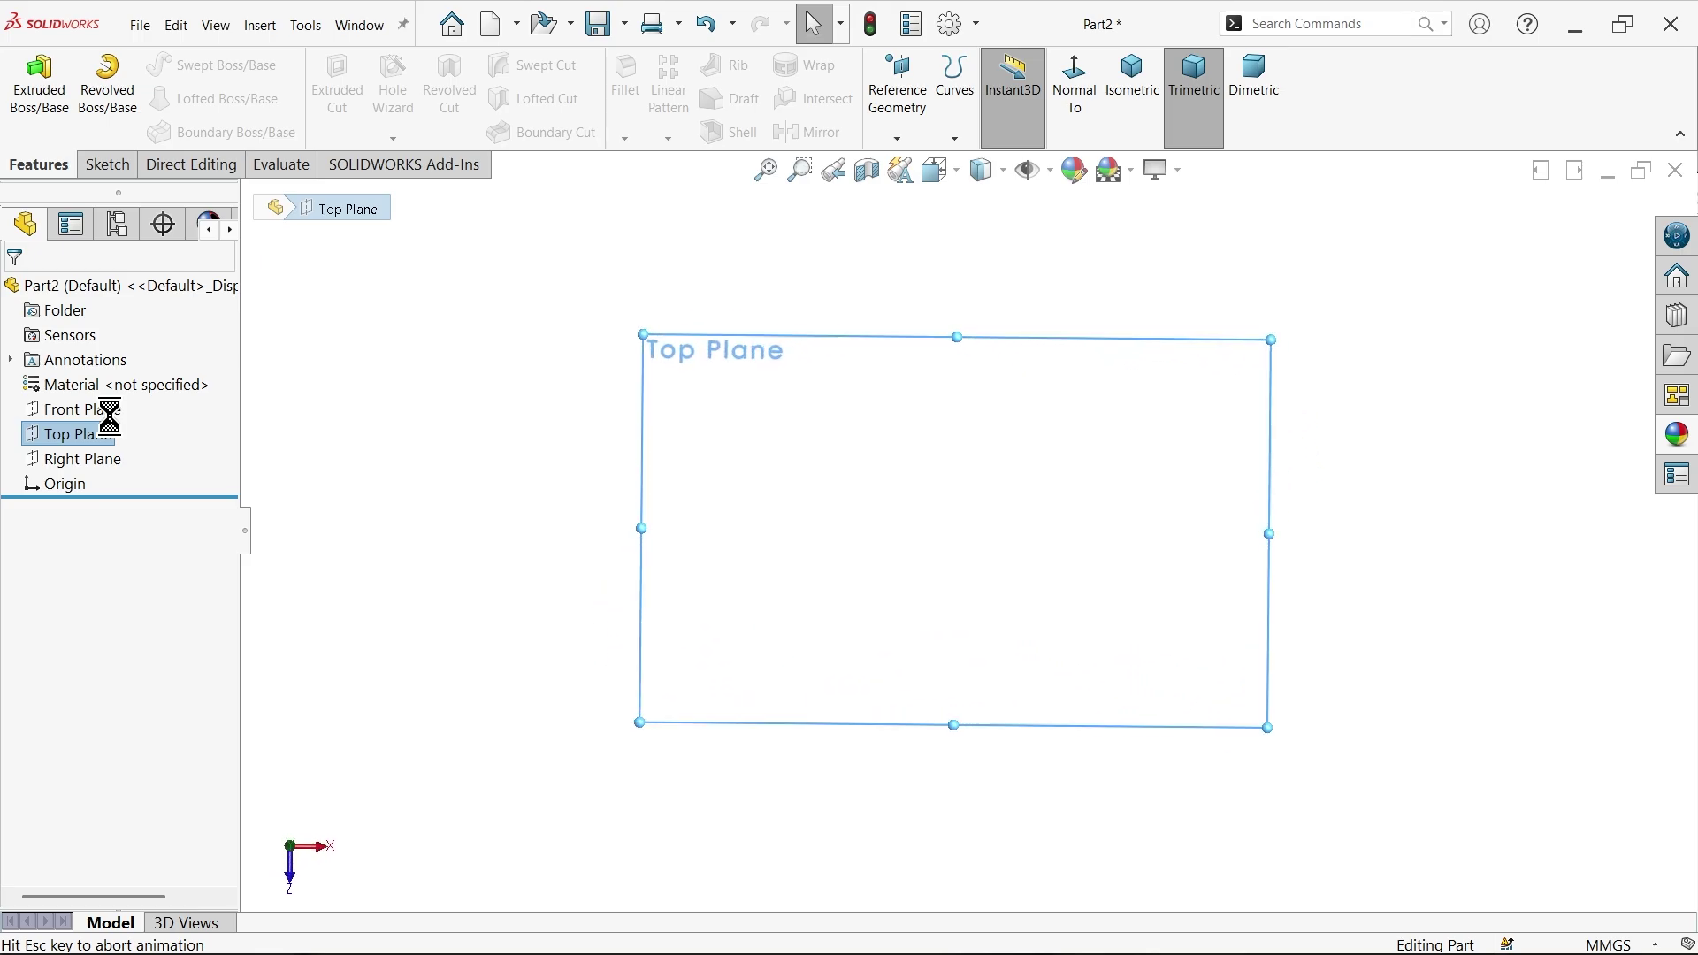
pyautogui.click(166, 131)
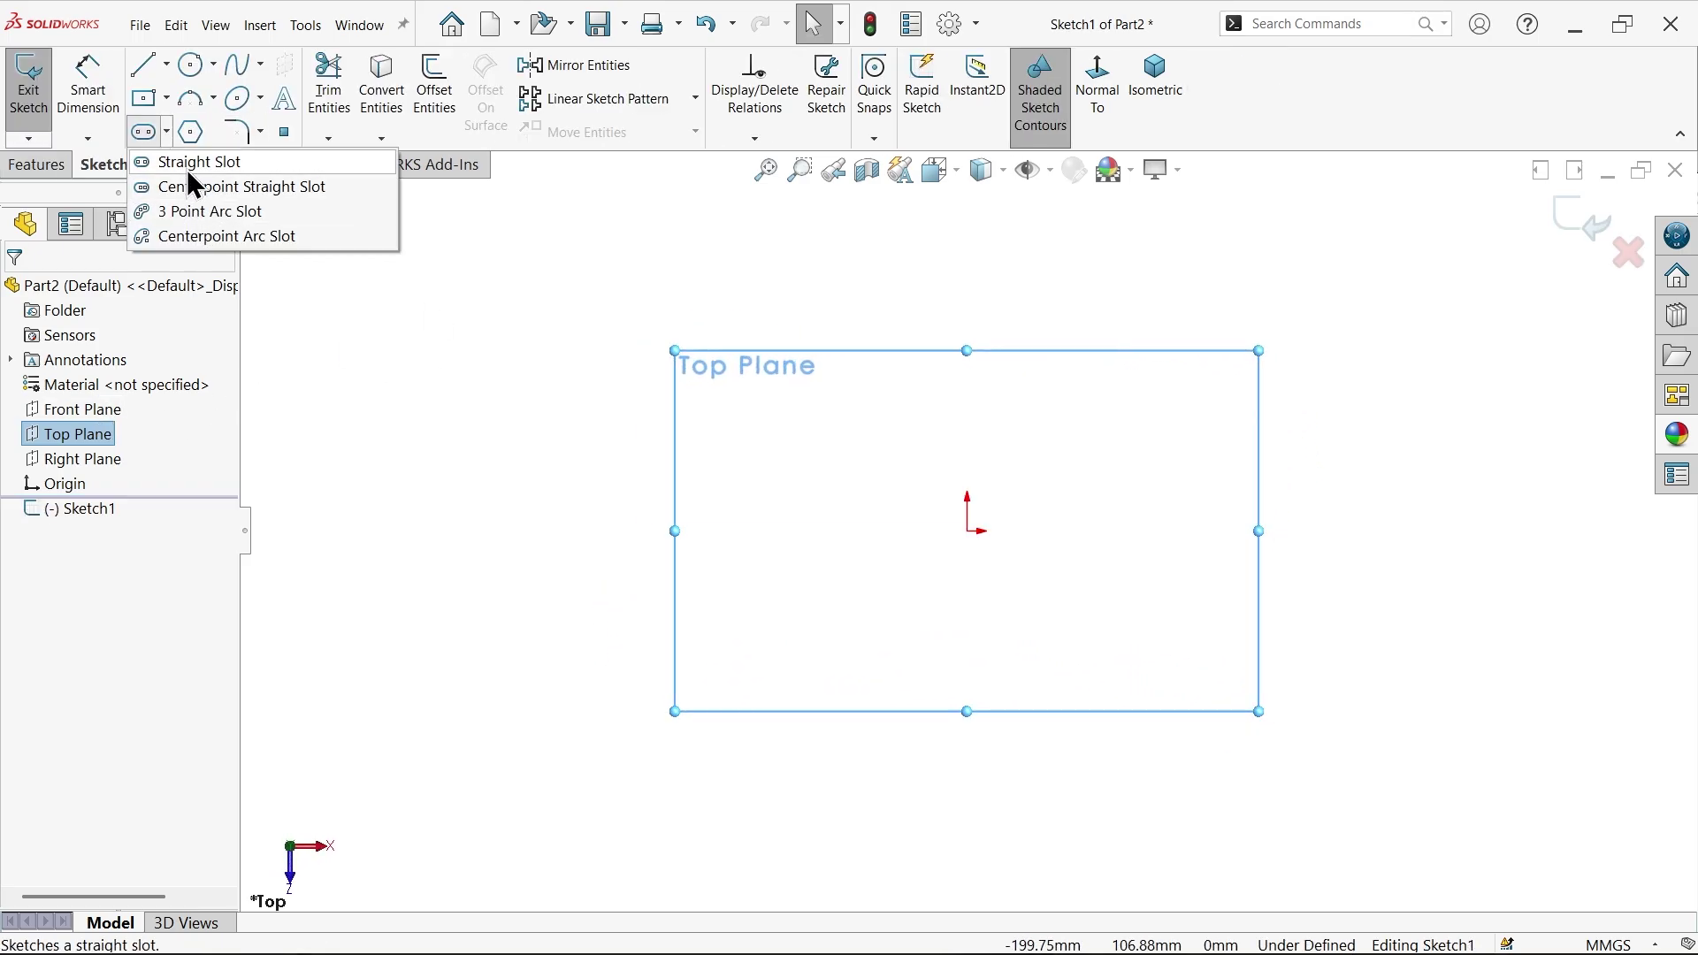
pyautogui.click(195, 165)
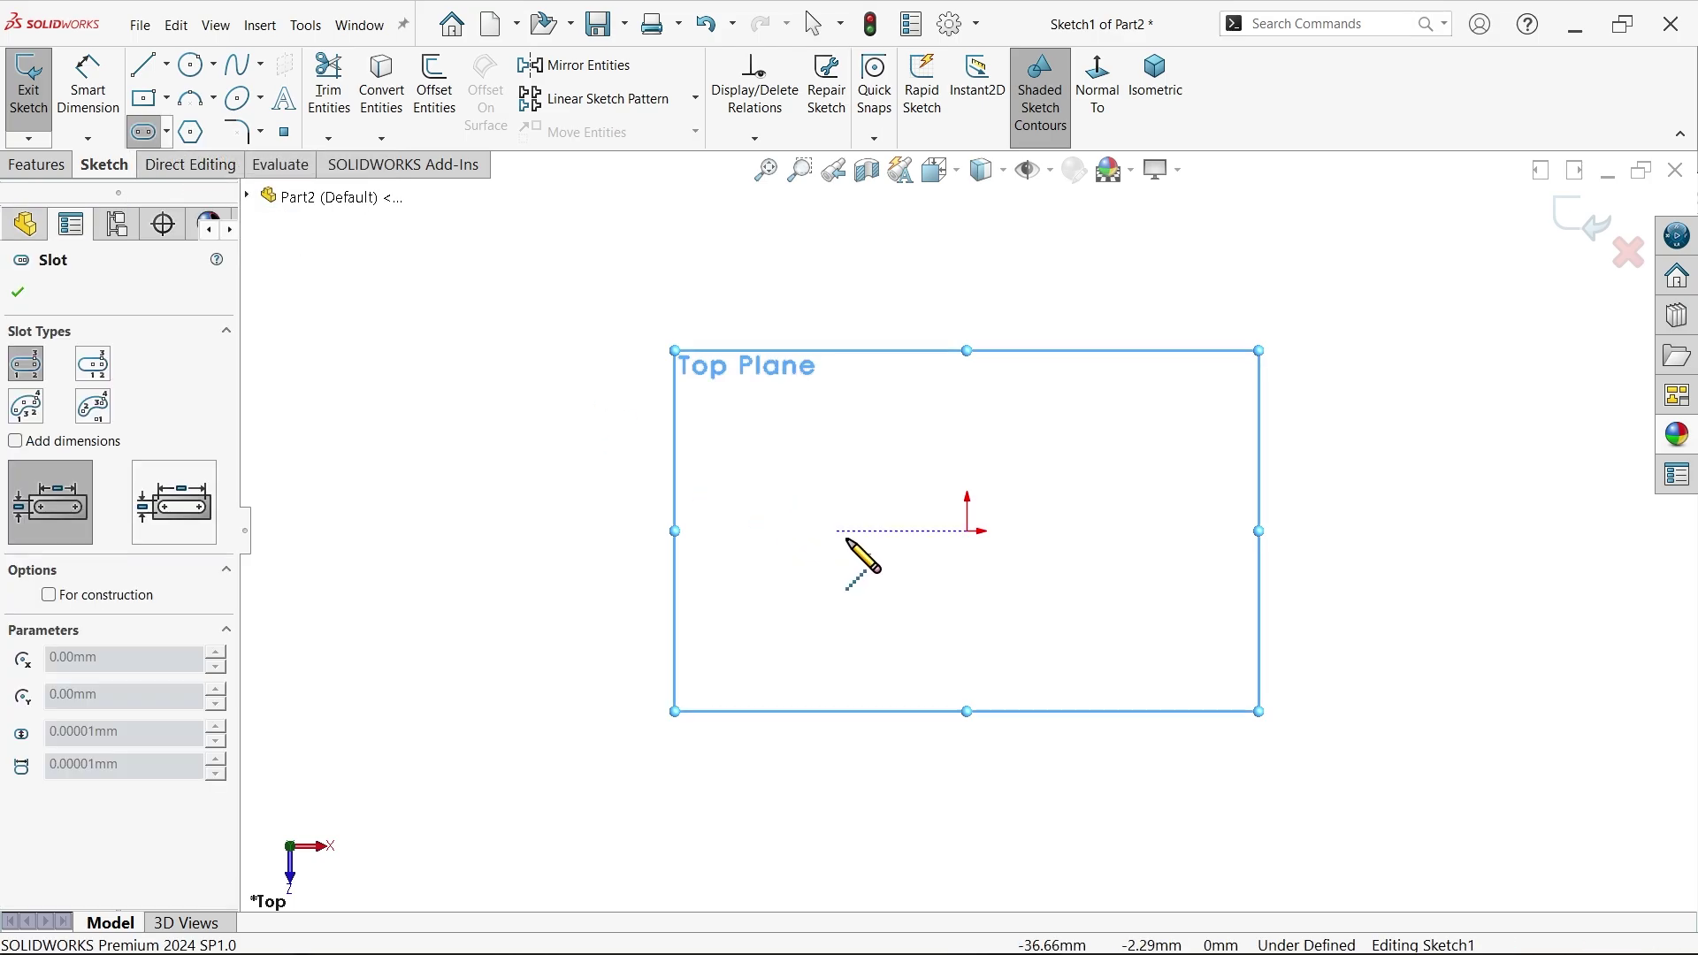
# - Draw three straight slots from the origin, pointing down, up-right and up-left
pyautogui.click(968, 531)
pyautogui.click(967, 753)
pyautogui.click(1023, 770)
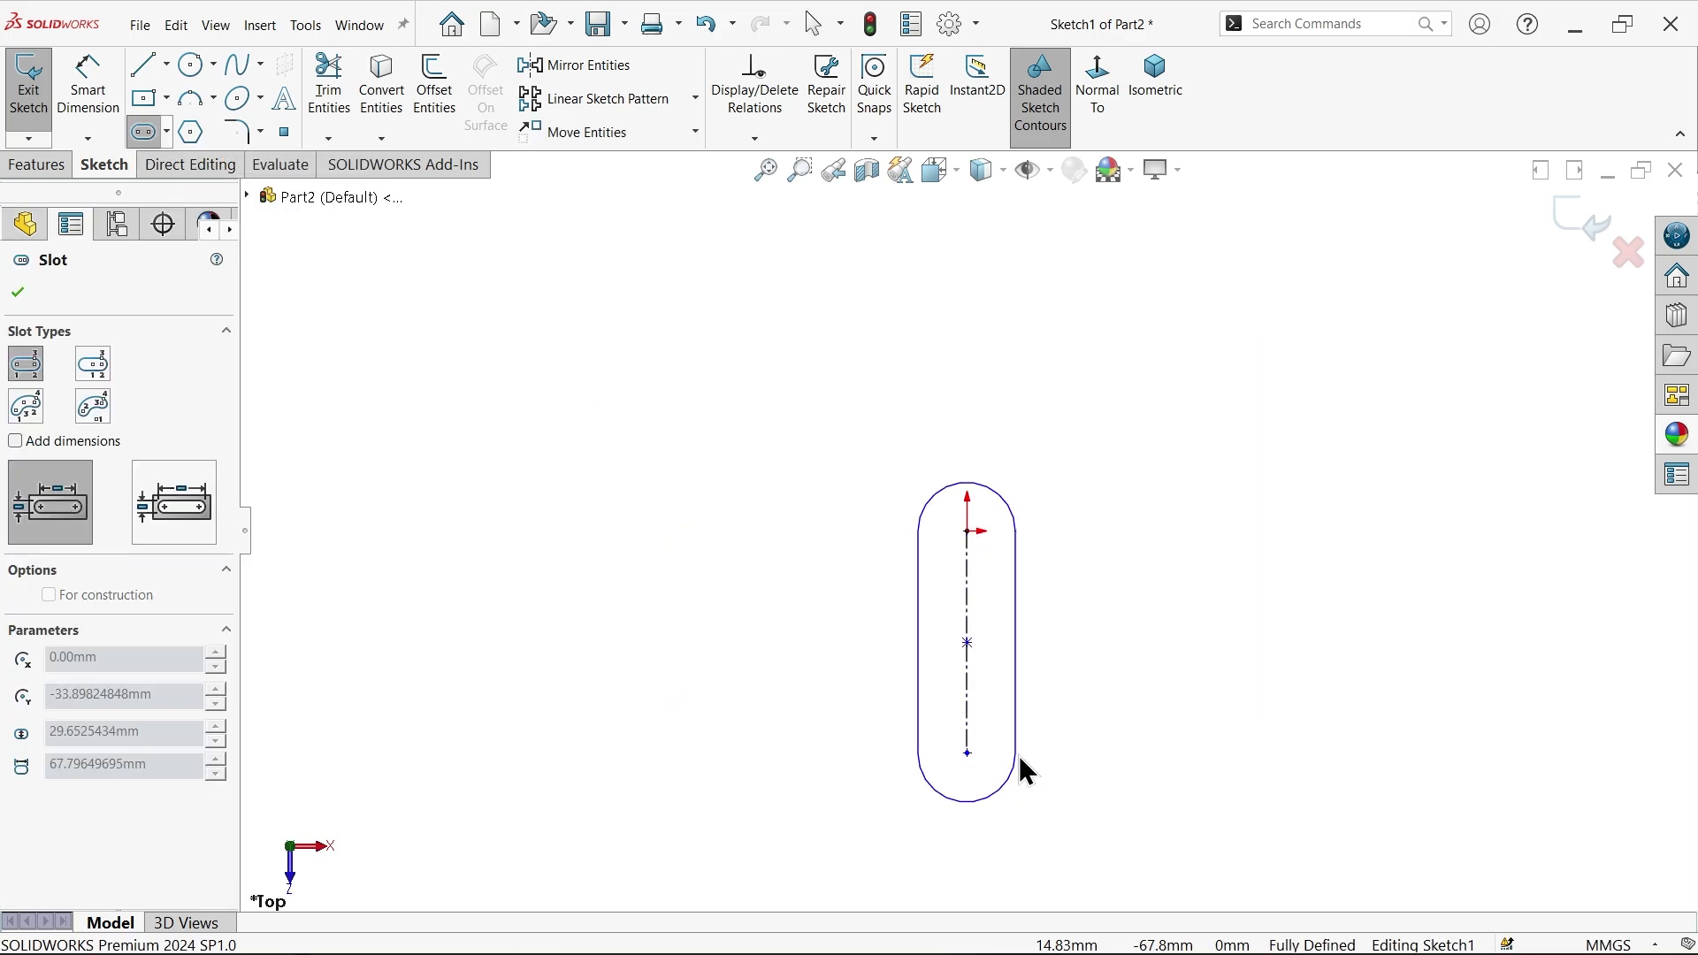
pyautogui.click(1049, 773)
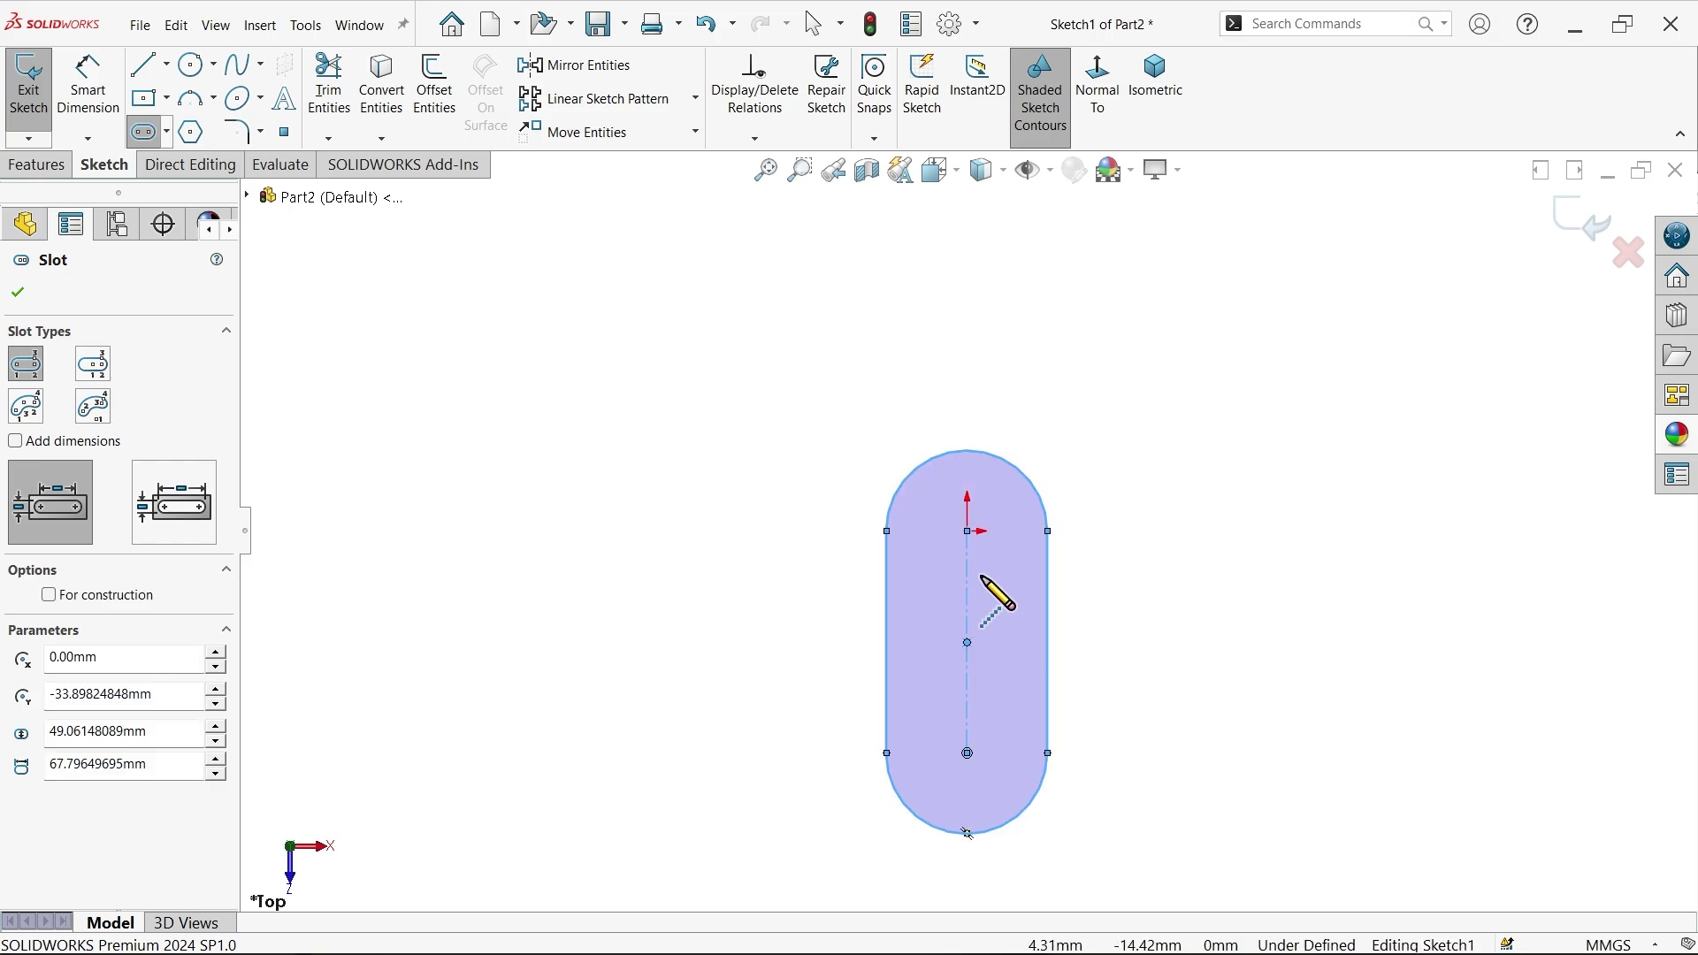
pyautogui.click(968, 532)
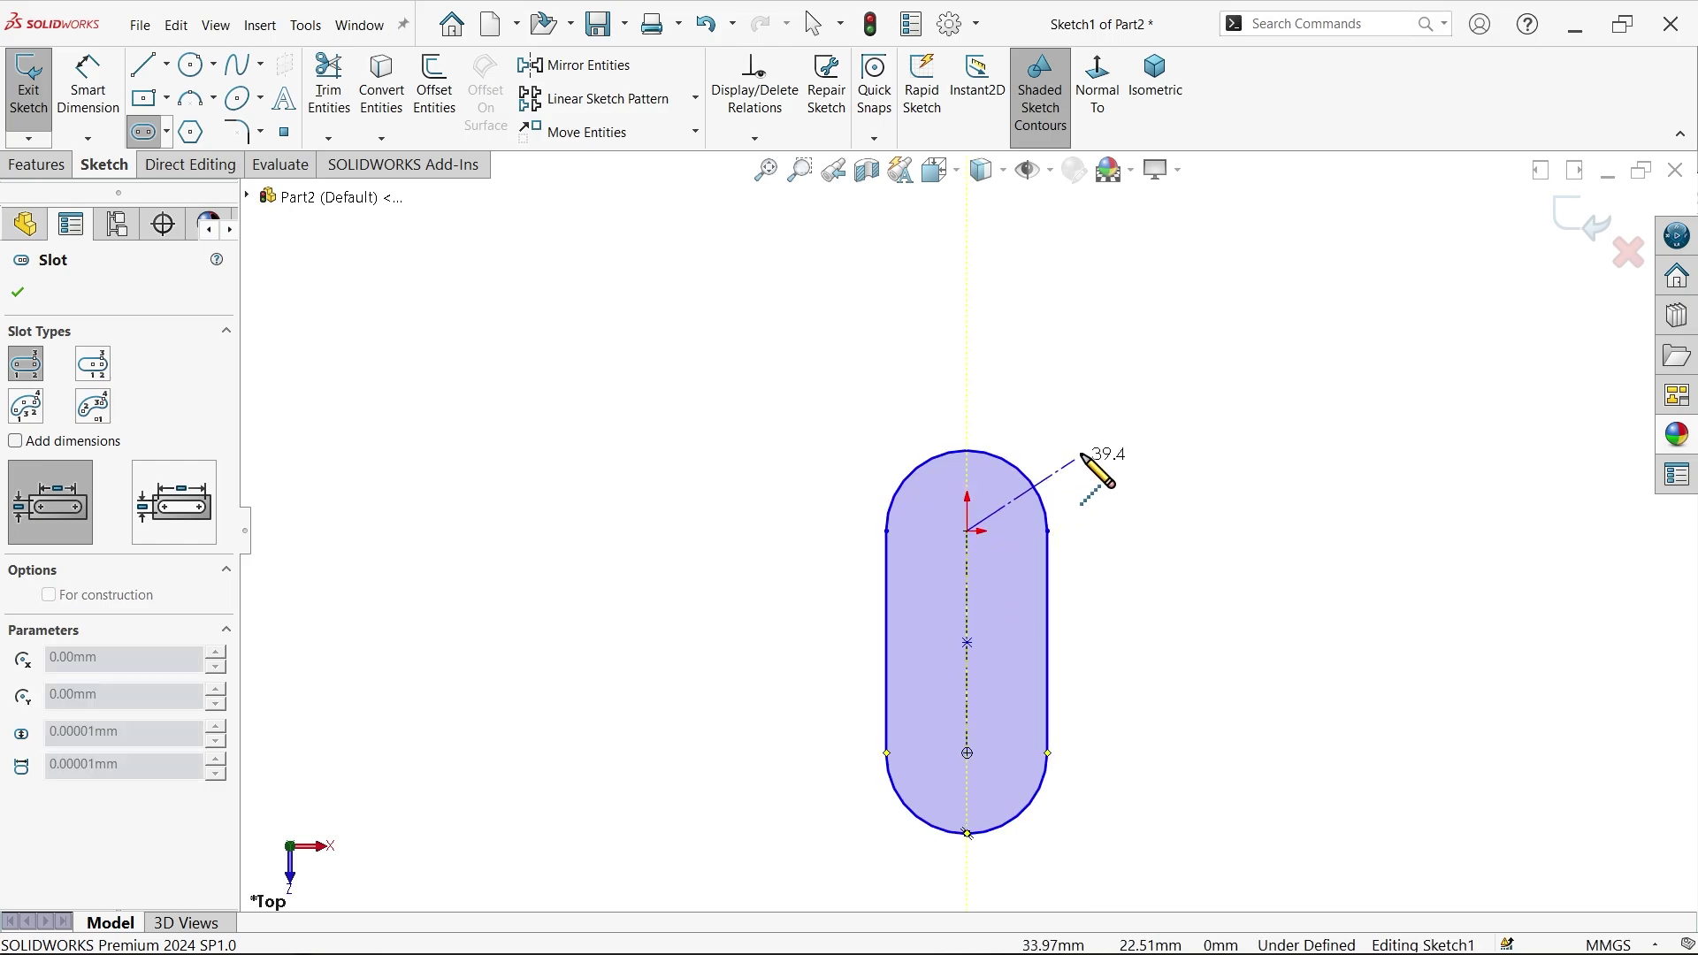
pyautogui.click(1200, 318)
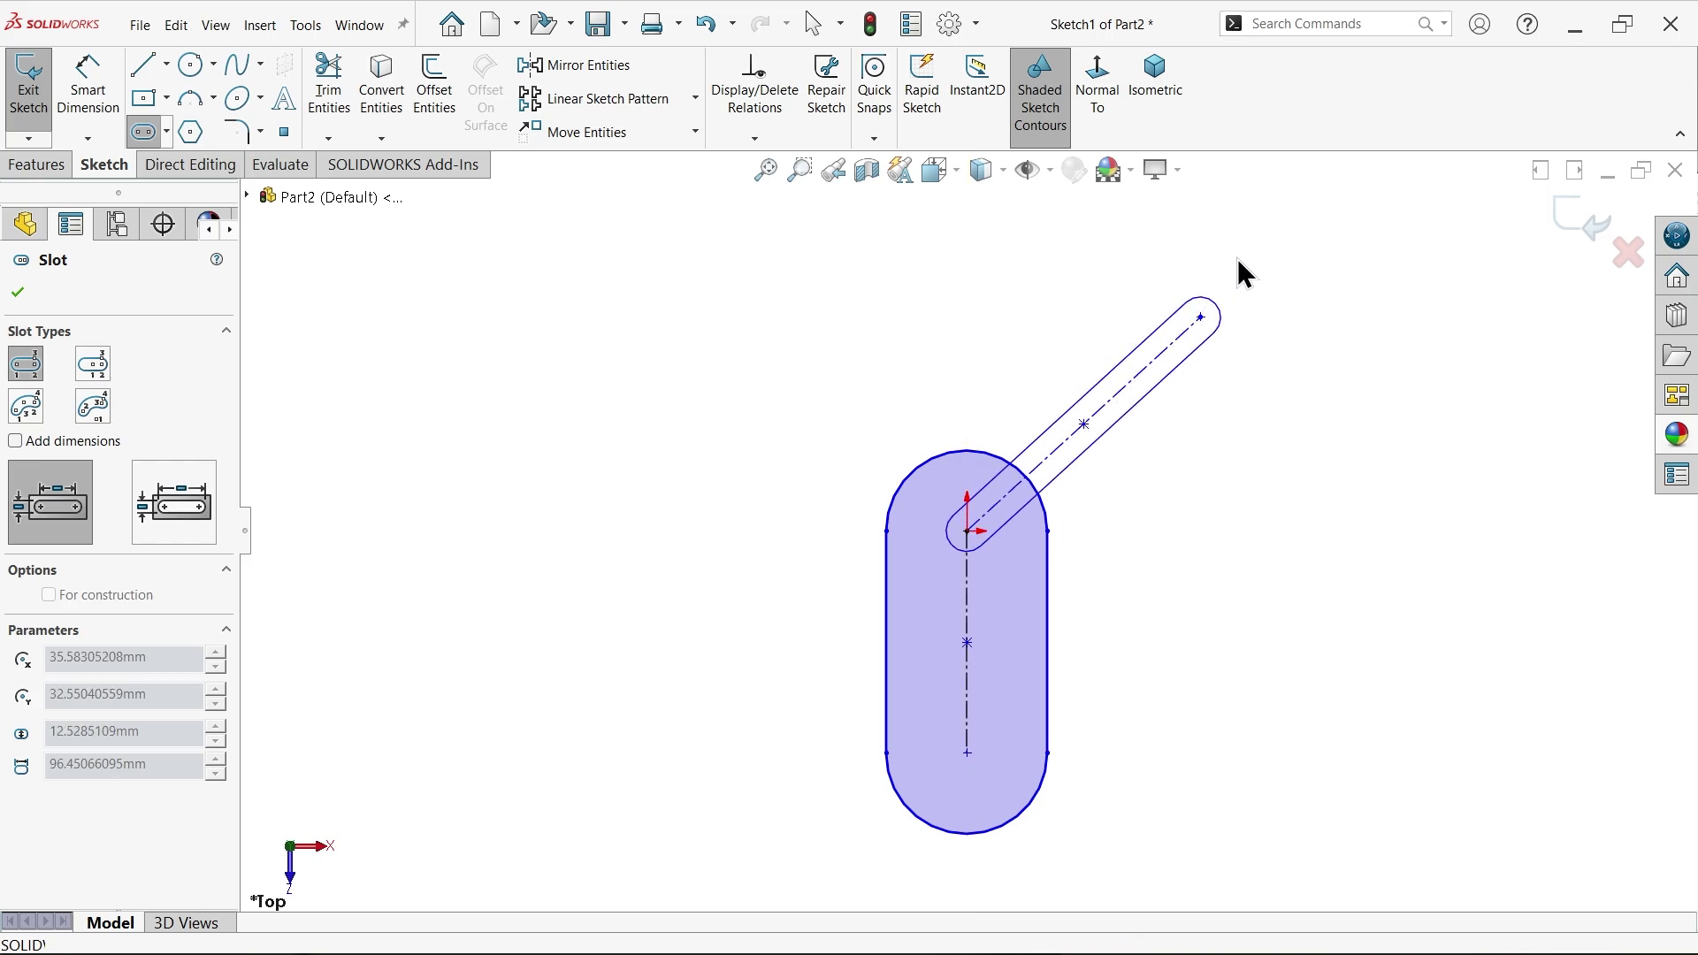
pyautogui.click(1236, 179)
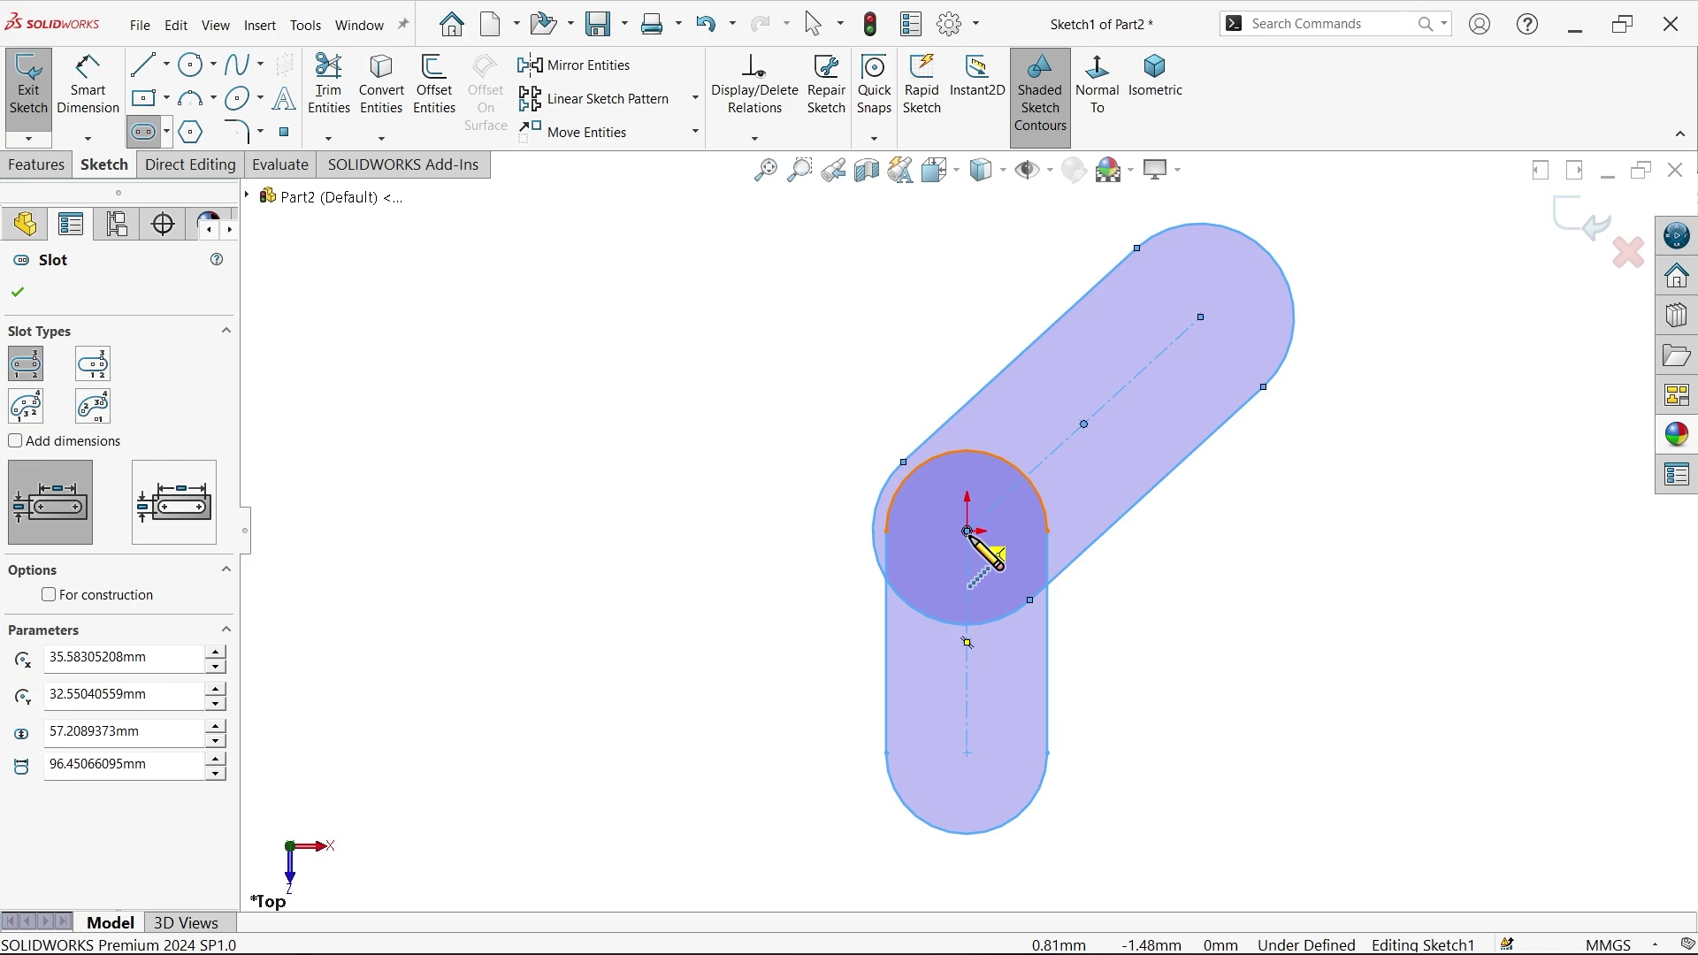
pyautogui.click(967, 531)
pyautogui.click(672, 275)
pyautogui.click(775, 250)
pyautogui.rightClick(474, 459)
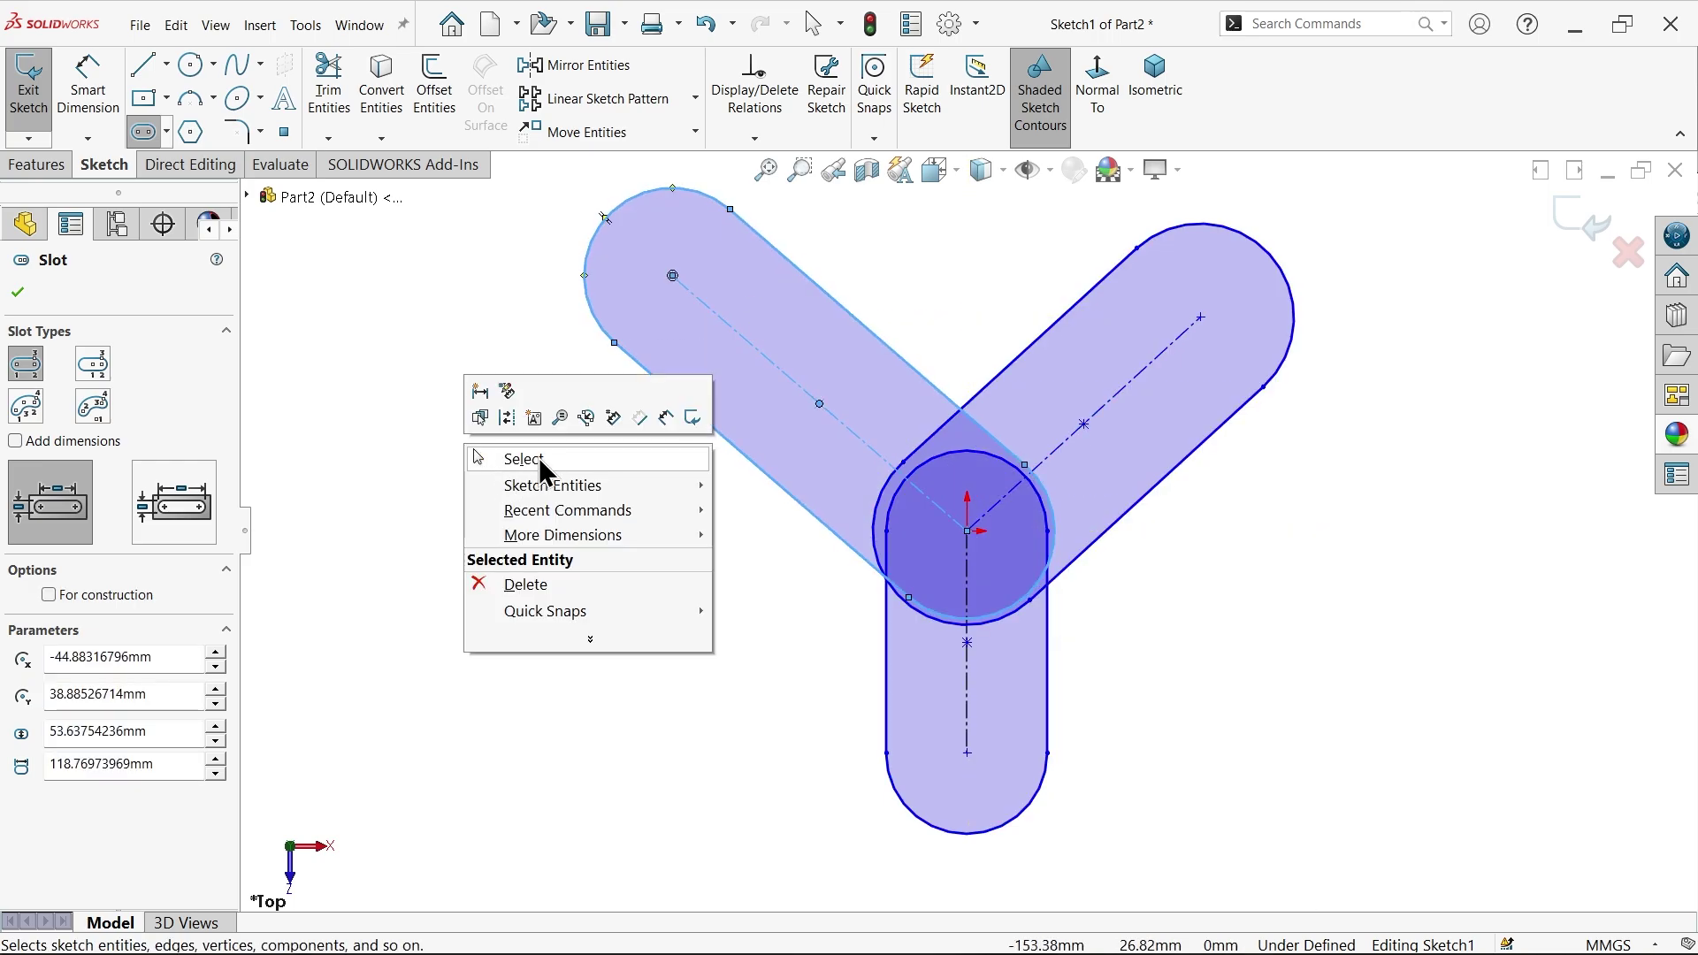
pyautogui.click(539, 458)
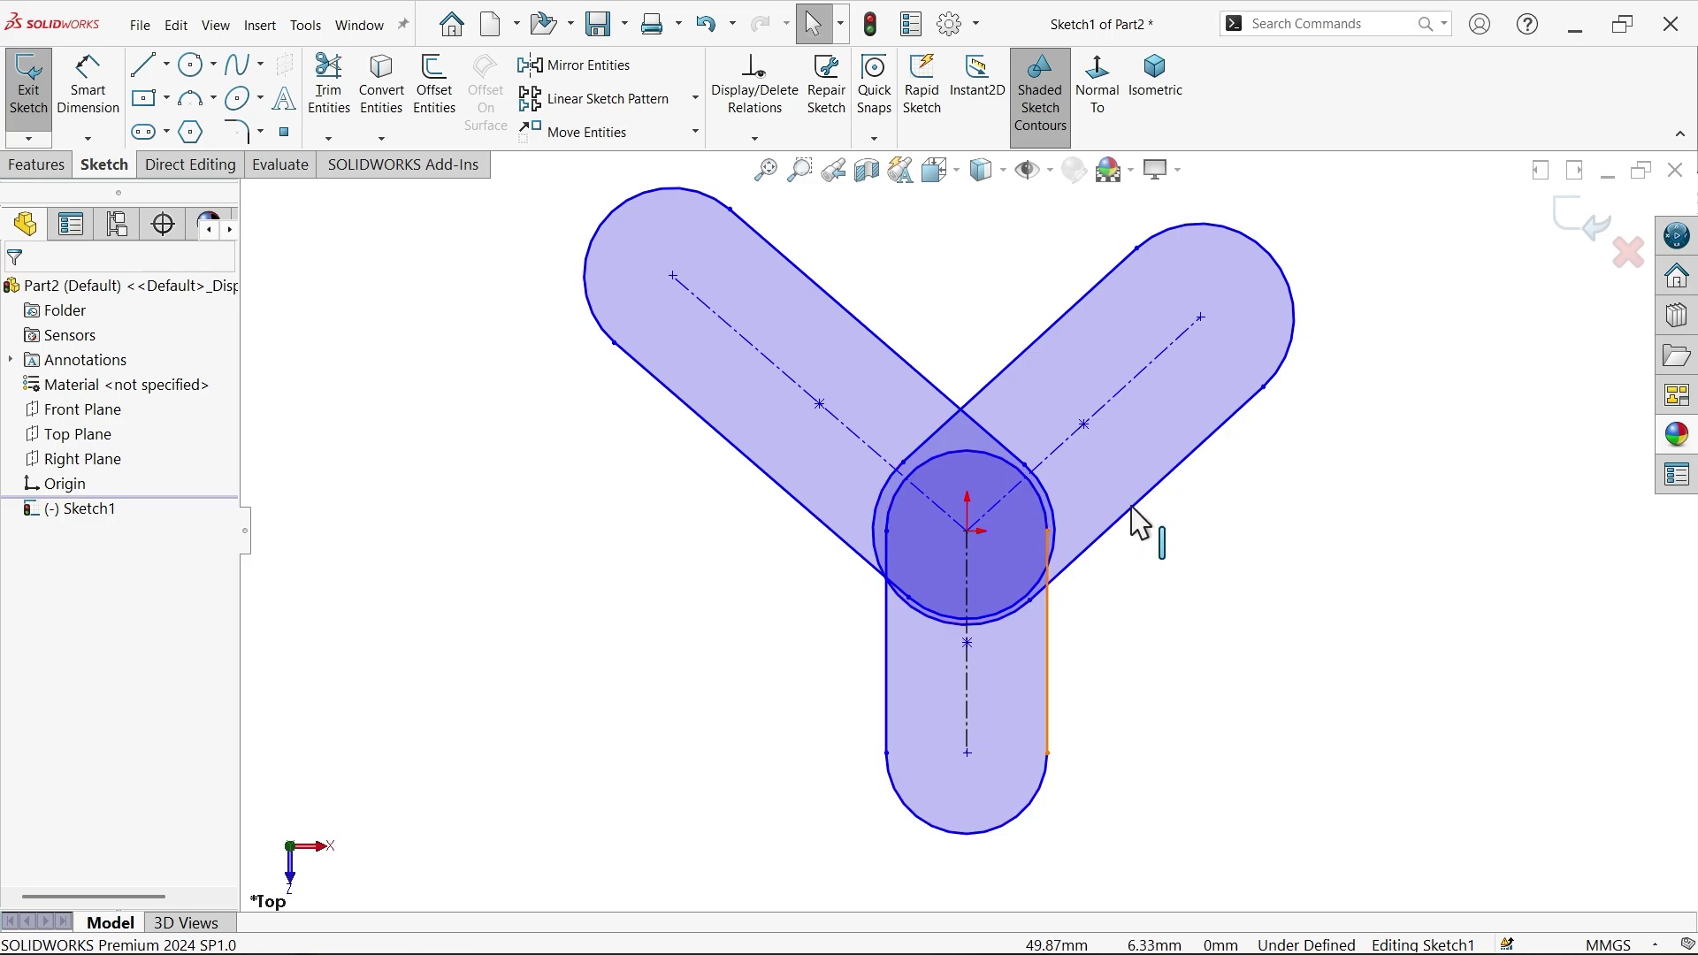
# - Make the end arcs of all three slots equal
pyautogui.click(1047, 559)
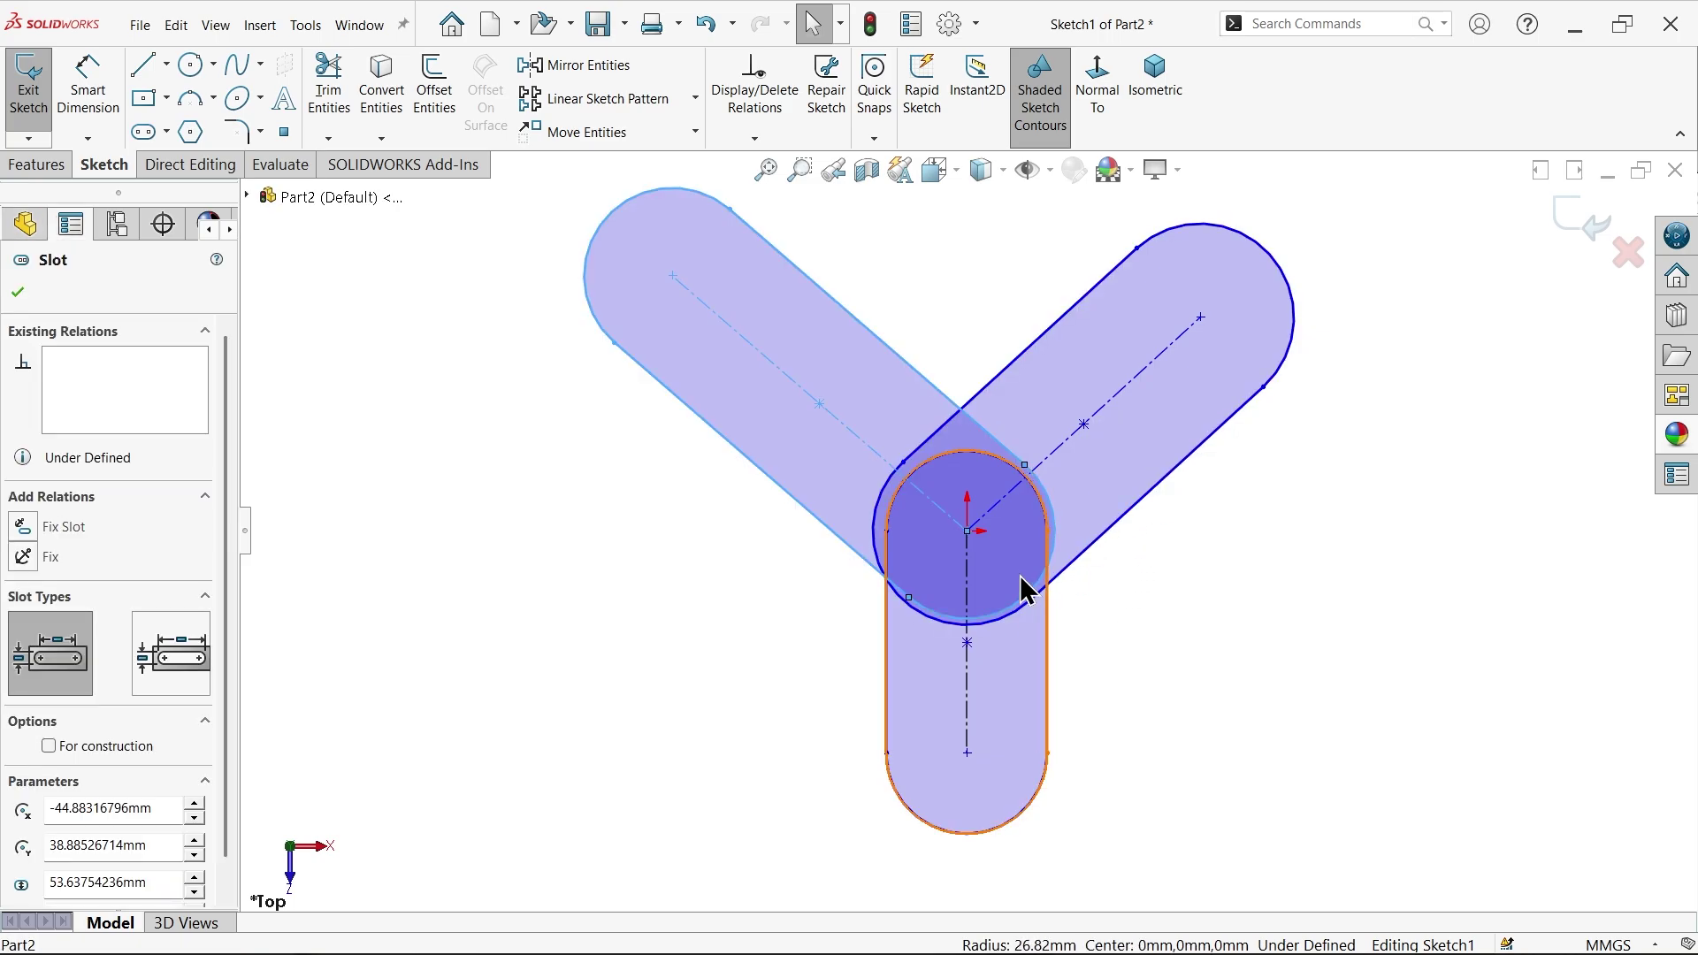
pyautogui.click(533, 347)
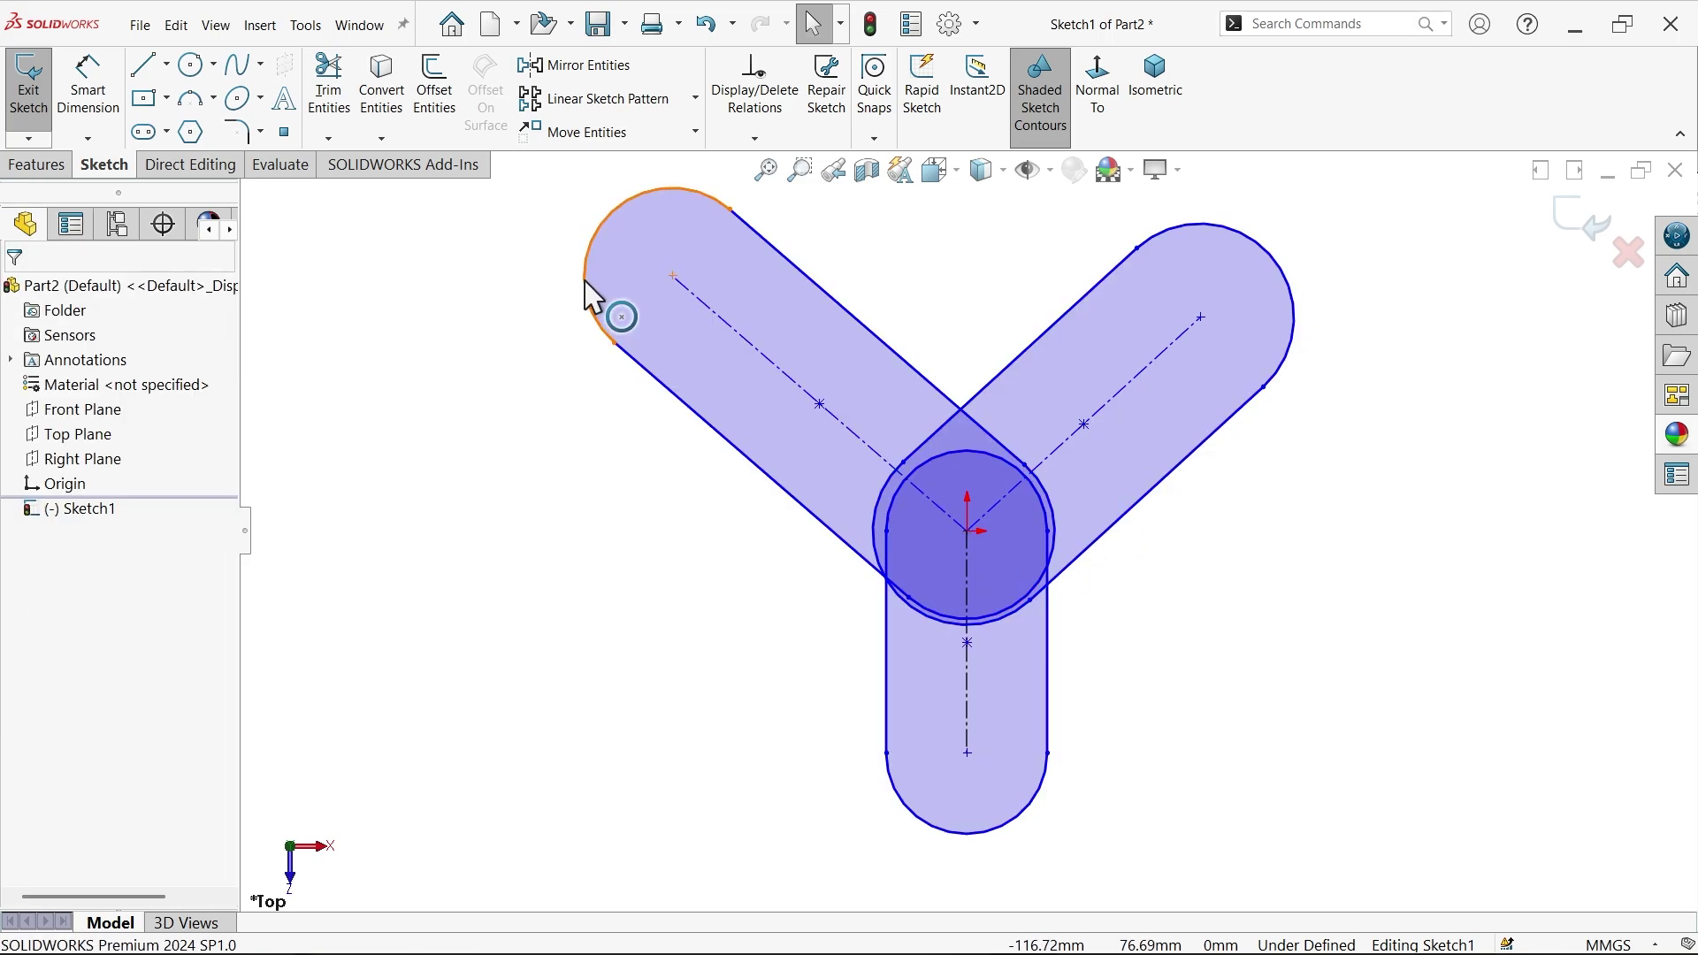
pyautogui.click(585, 283)
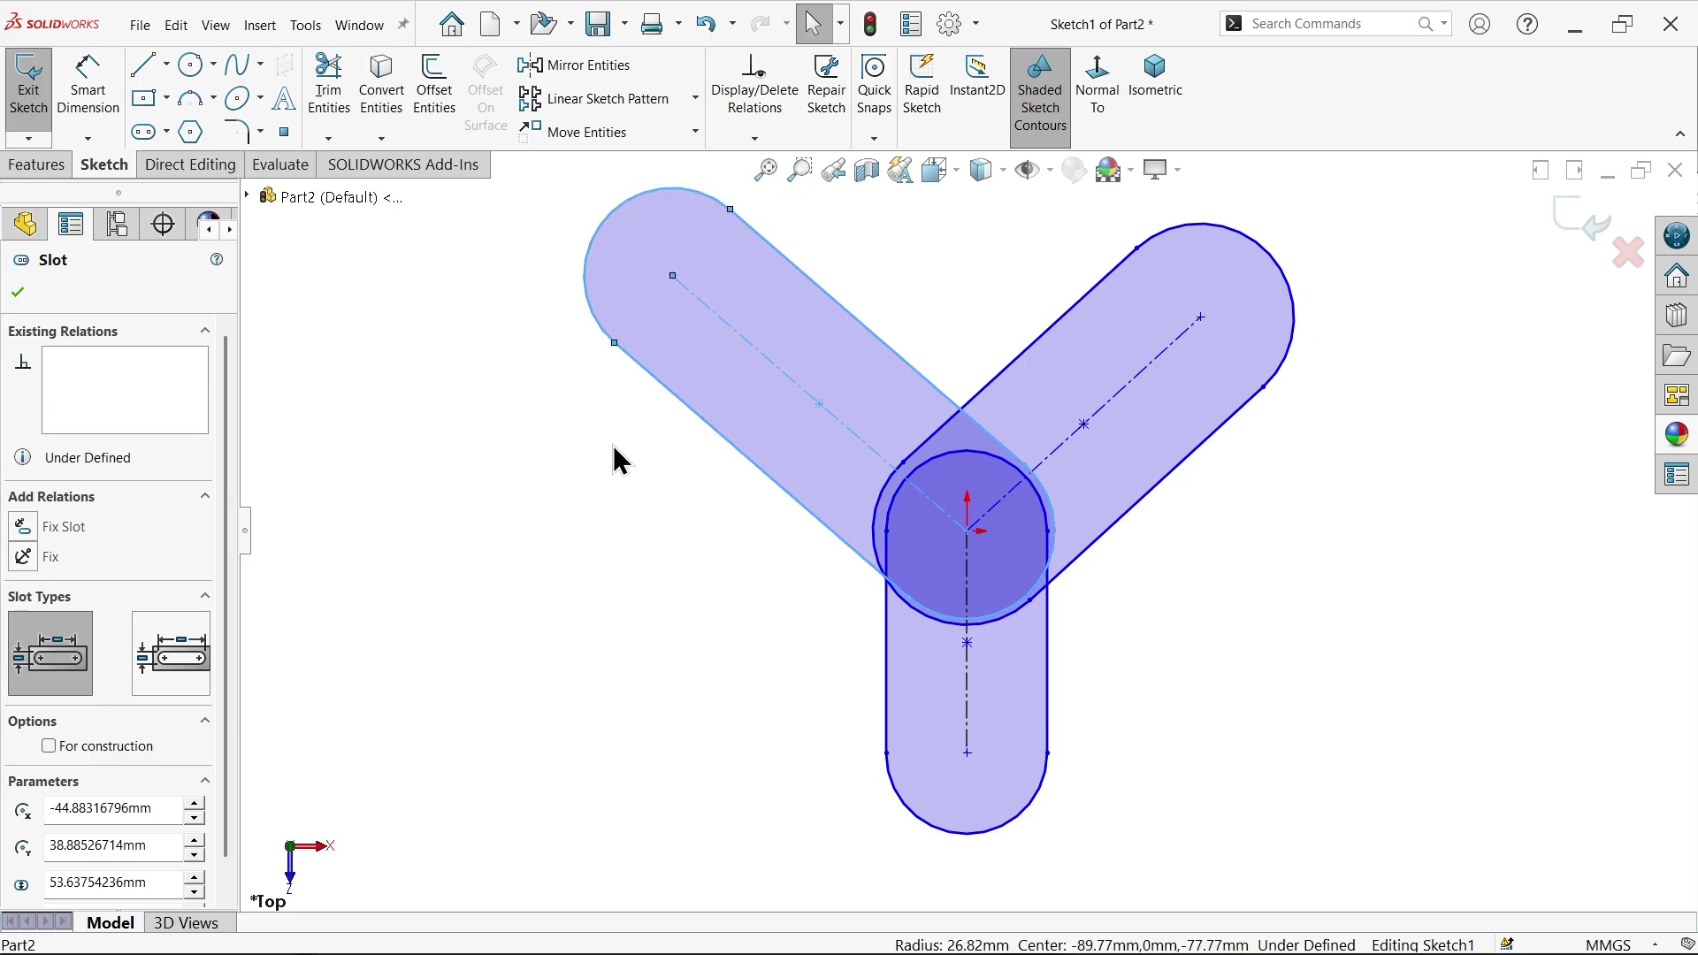
pyautogui.keyDown('ctrl'); pyautogui.click(931, 828); pyautogui.keyUp('ctrl')
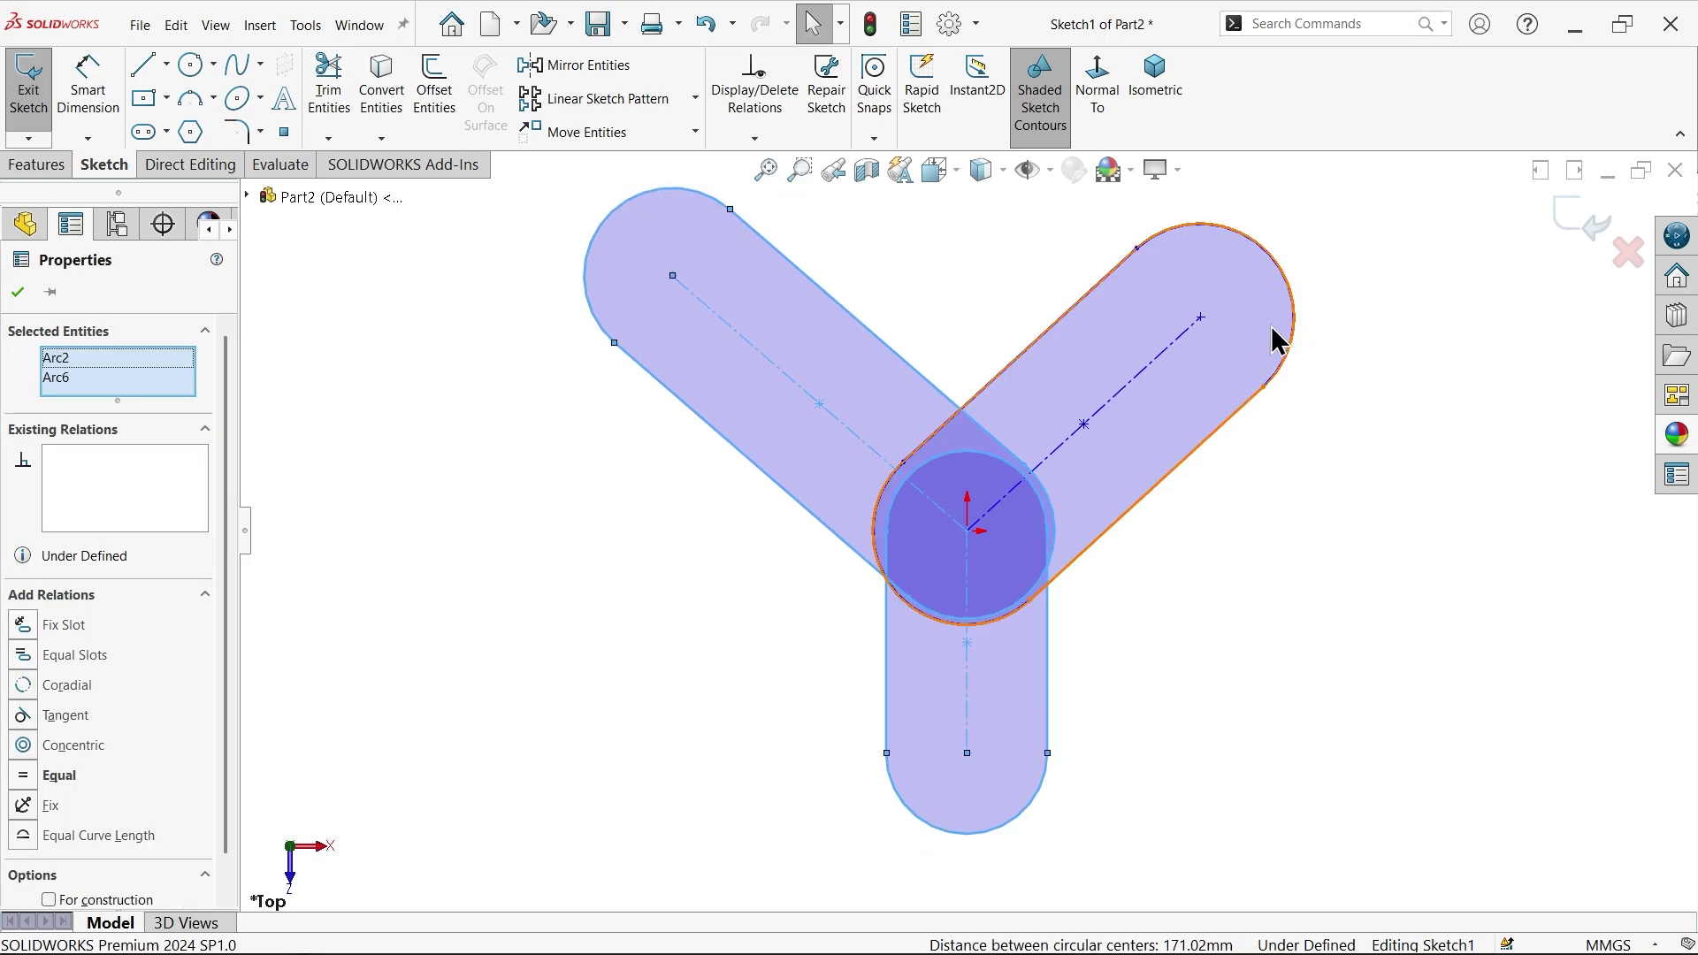
pyautogui.keyDown('ctrl'); pyautogui.click(1307, 338); pyautogui.keyUp('ctrl')
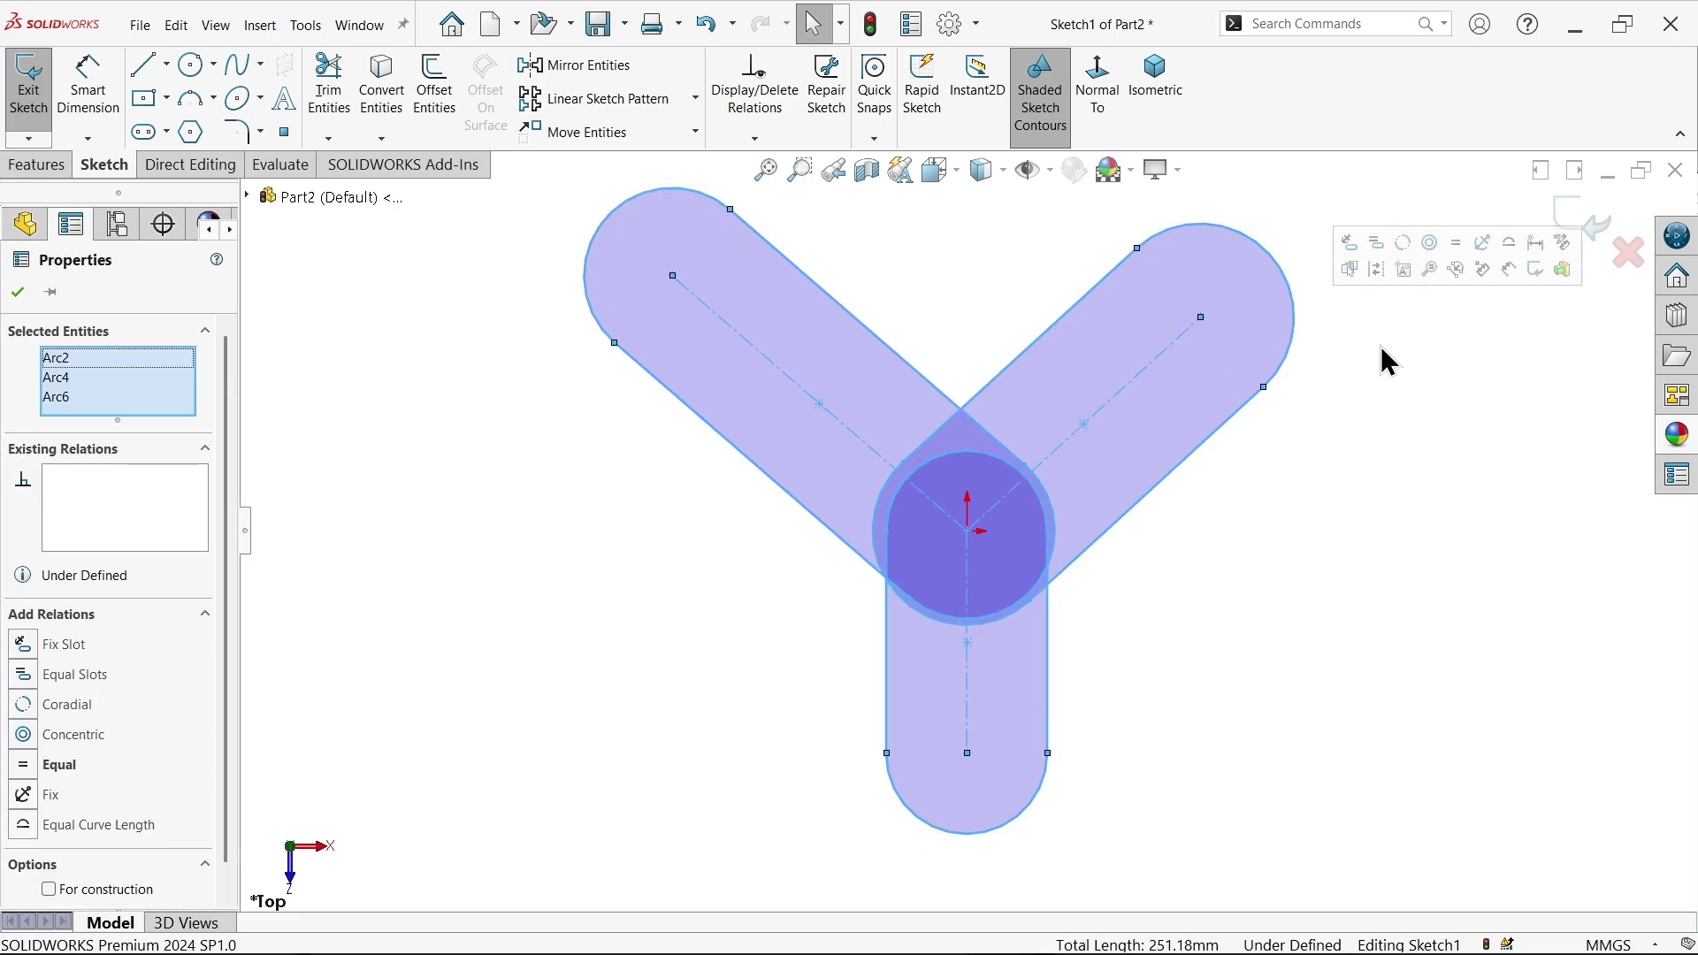
pyautogui.click(1461, 250)
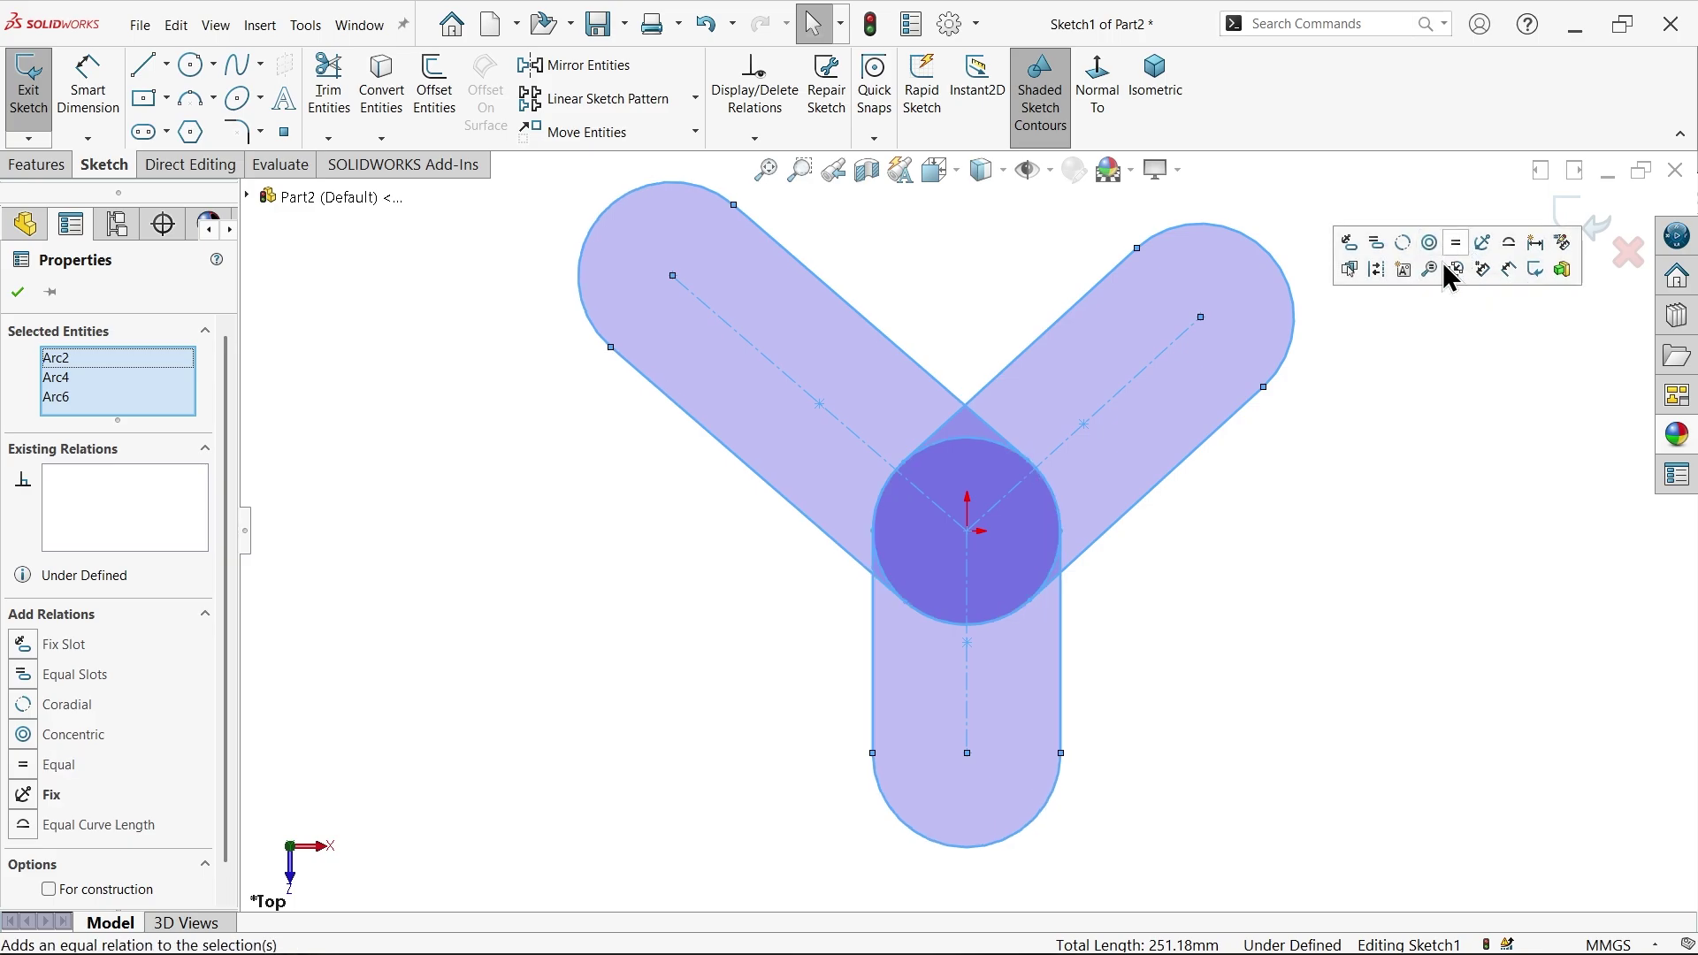
pyautogui.click(1307, 512)
# - Make the centrelines of the two angled upper slots equal in length
pyautogui.click(1106, 427)
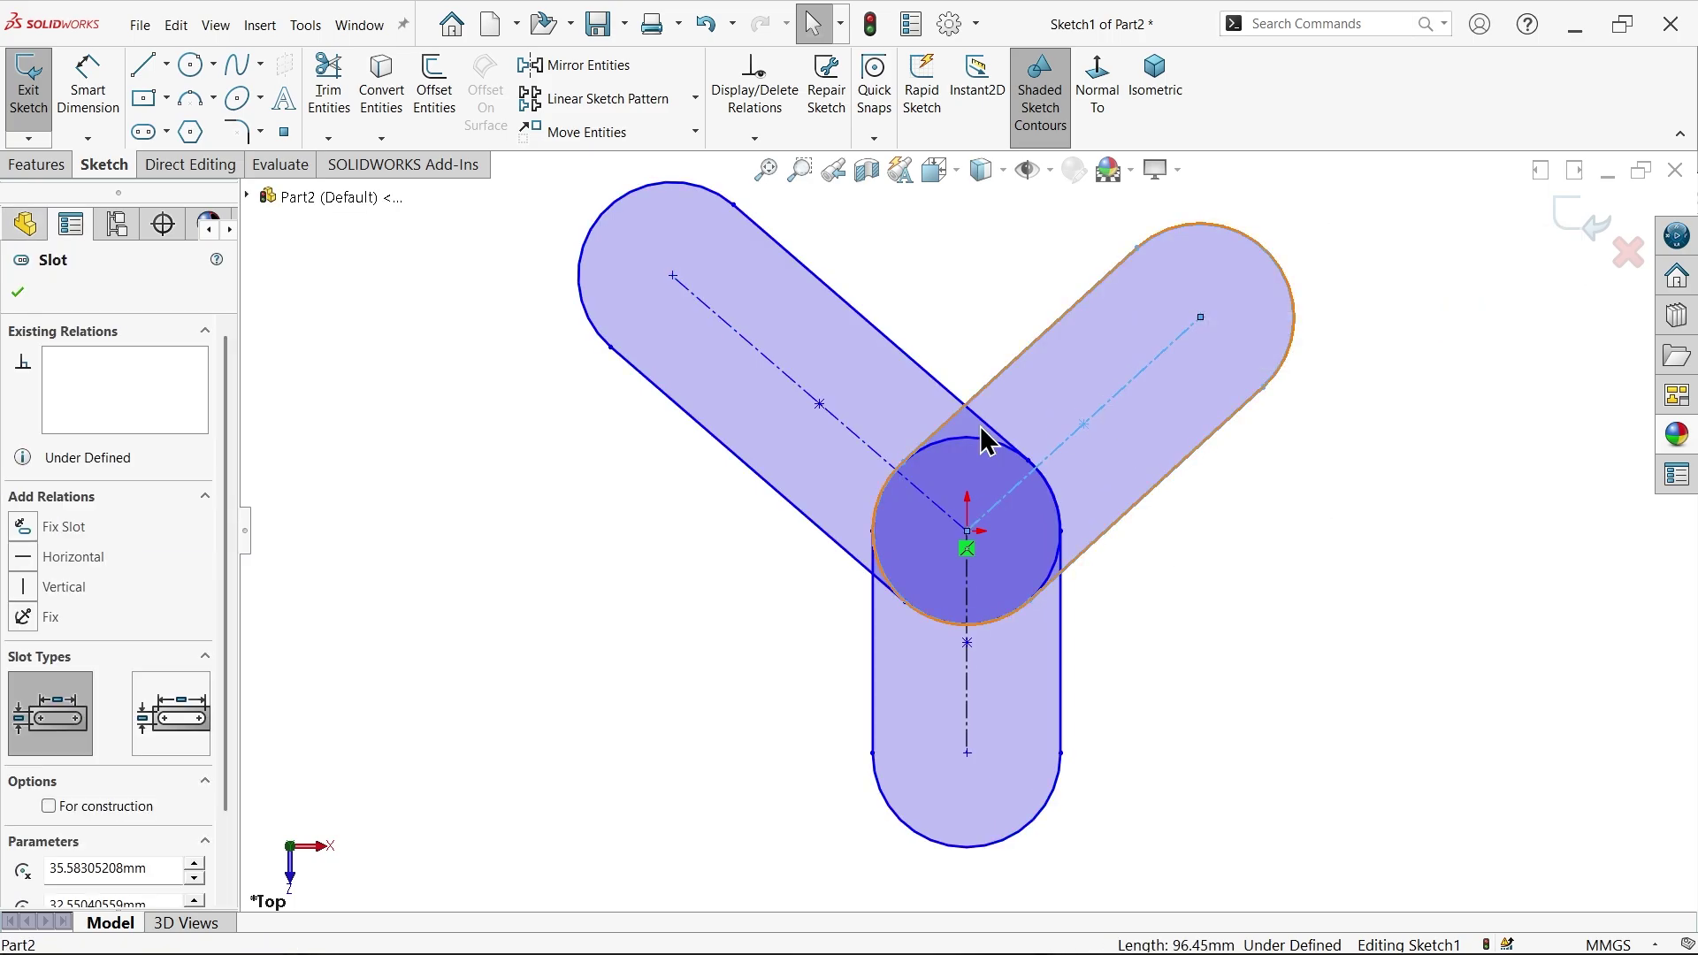
pyautogui.keyDown('ctrl'); pyautogui.click(819, 403); pyautogui.keyUp('ctrl')
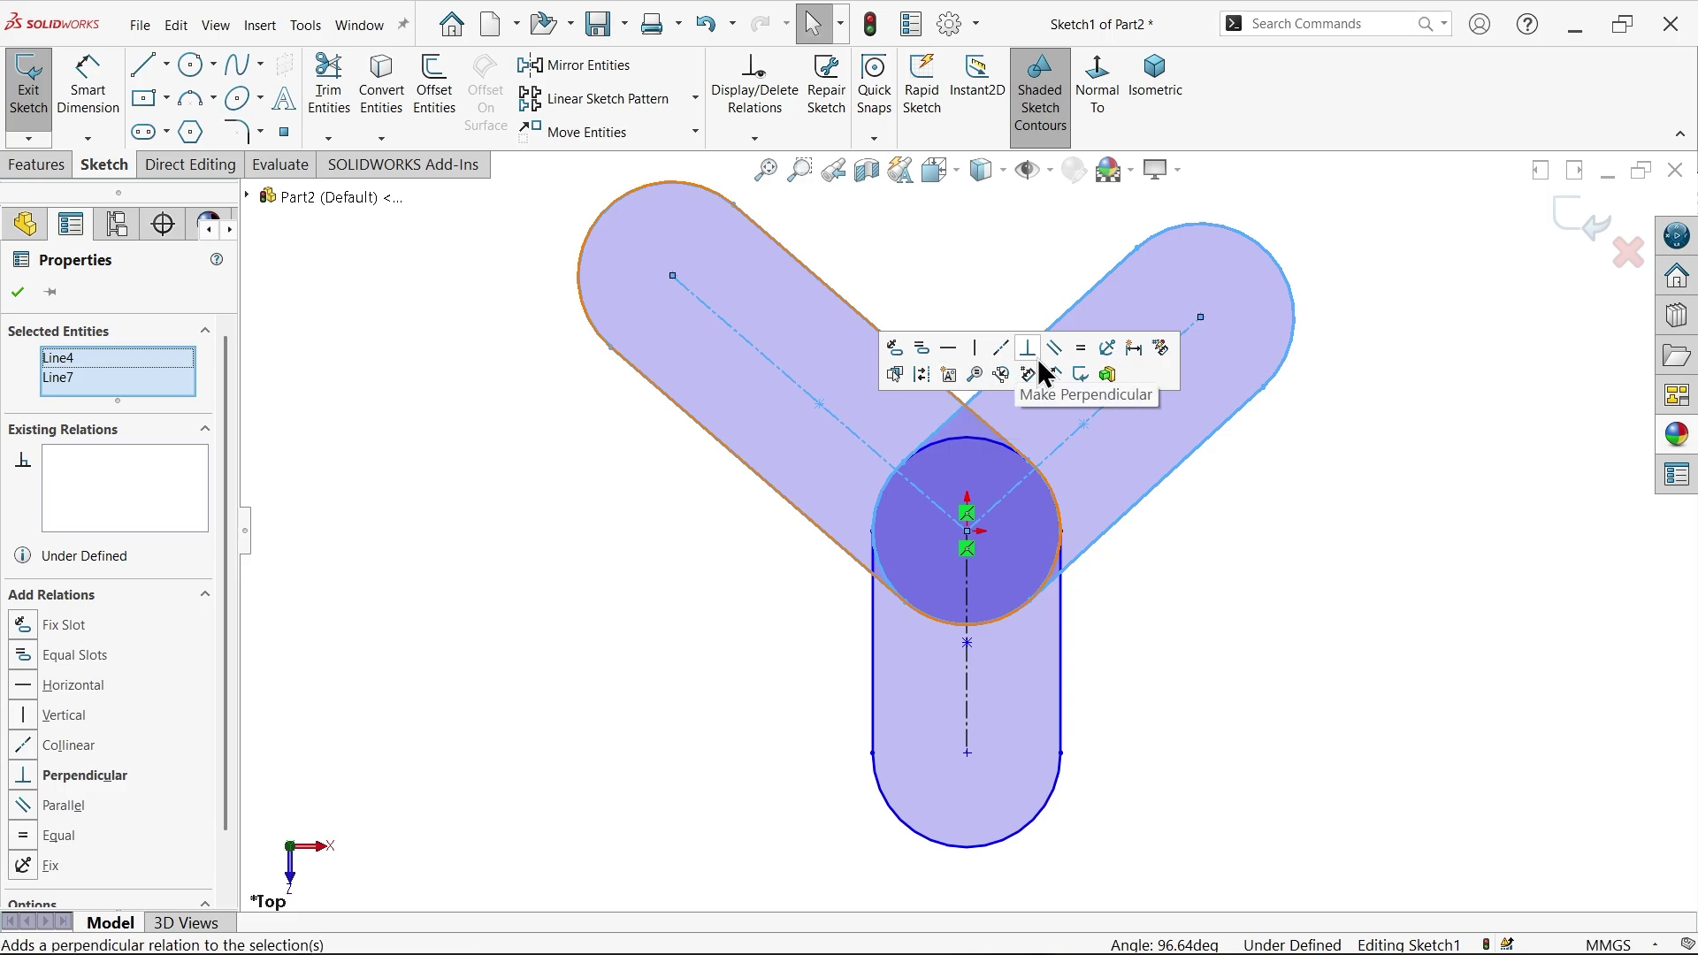
pyautogui.click(1083, 352)
pyautogui.click(1262, 549)
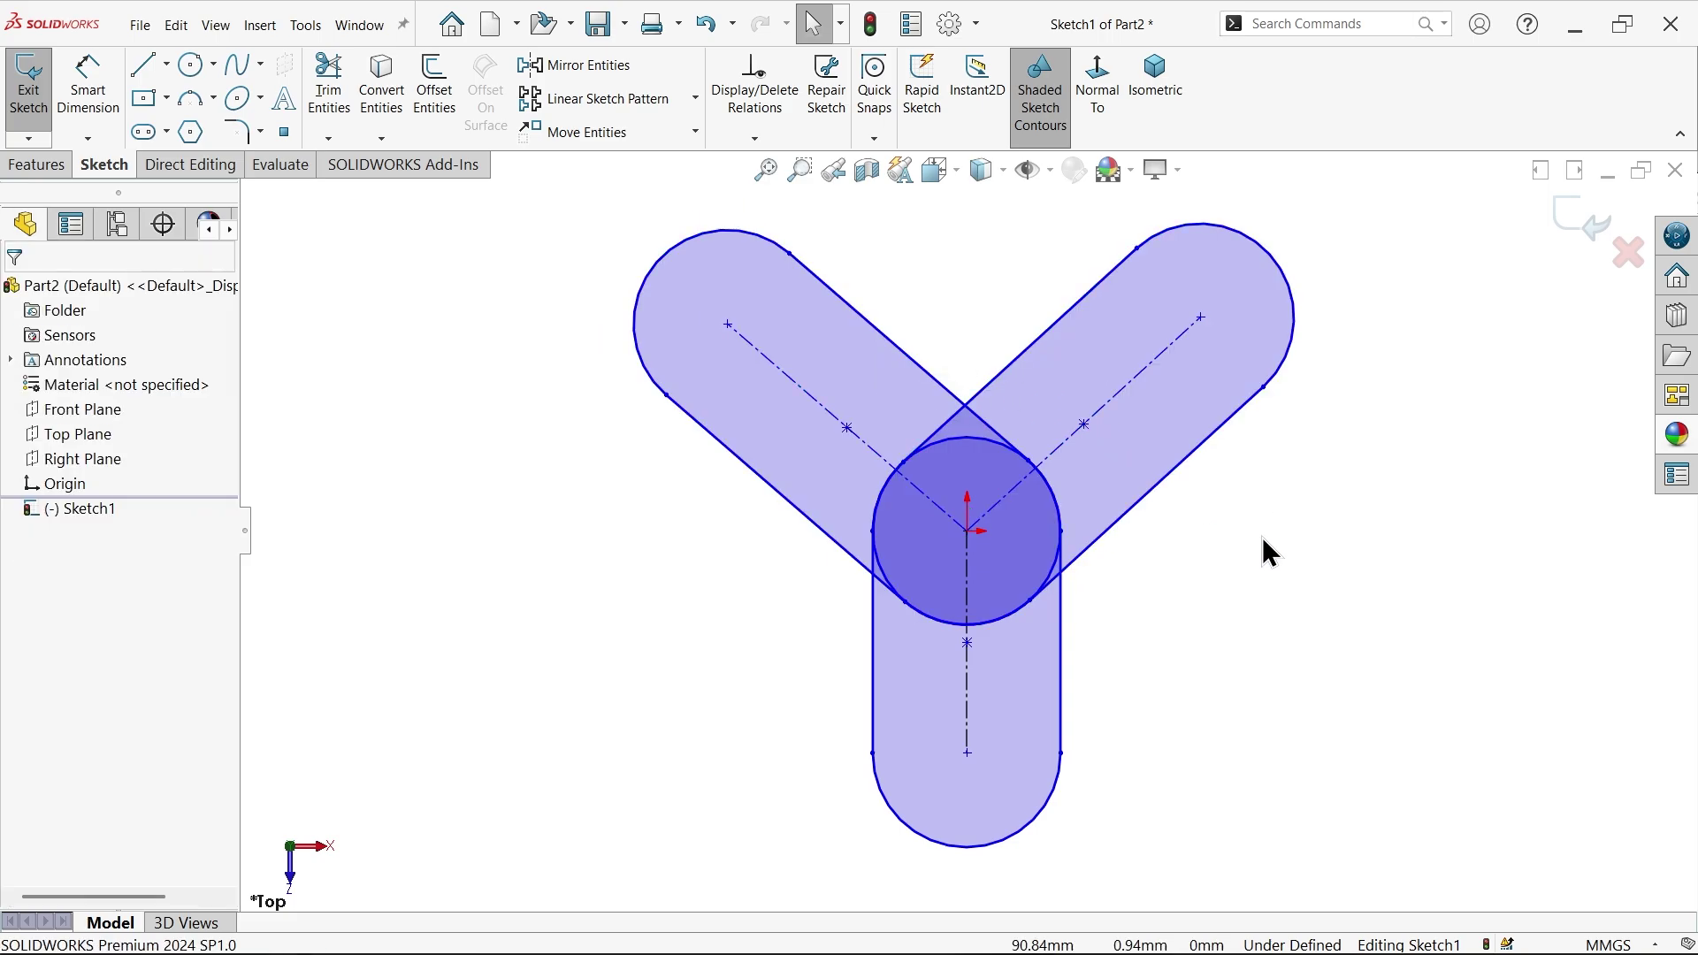
pyautogui.scroll(2, 1069, 666)
pyautogui.scroll(-1, 1061, 650)
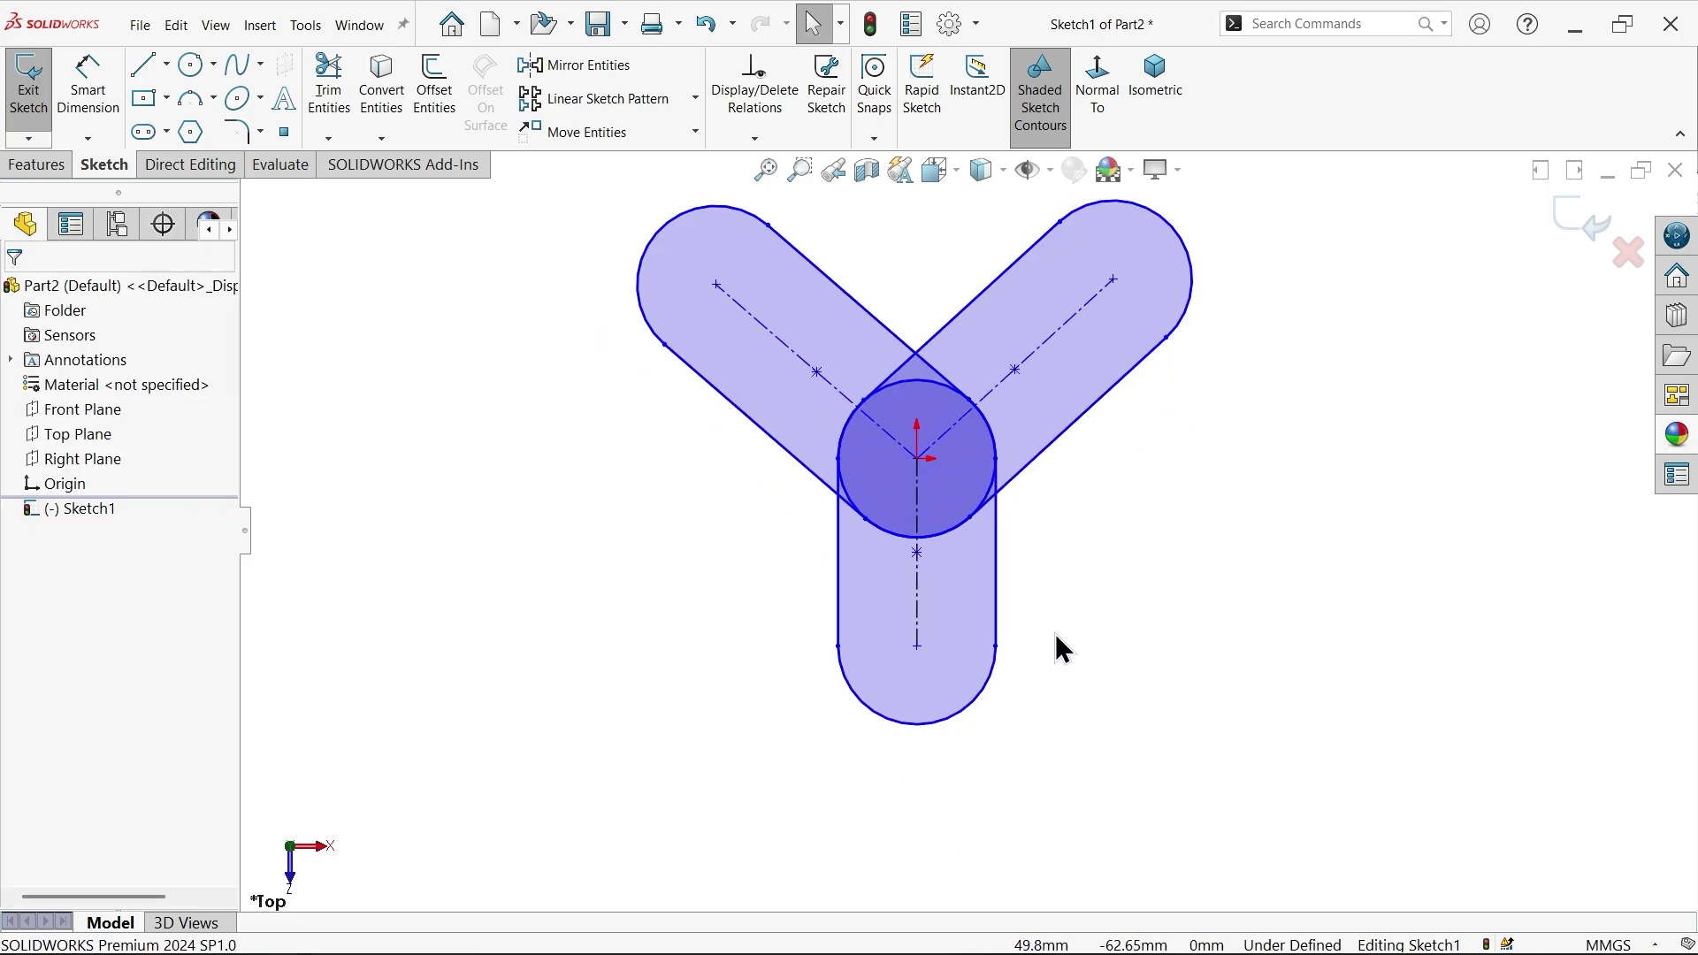
# - Dimension the angle between the two upper slot centrelines to 90°
pyautogui.click(87, 84)
pyautogui.scroll(-1, 987, 315)
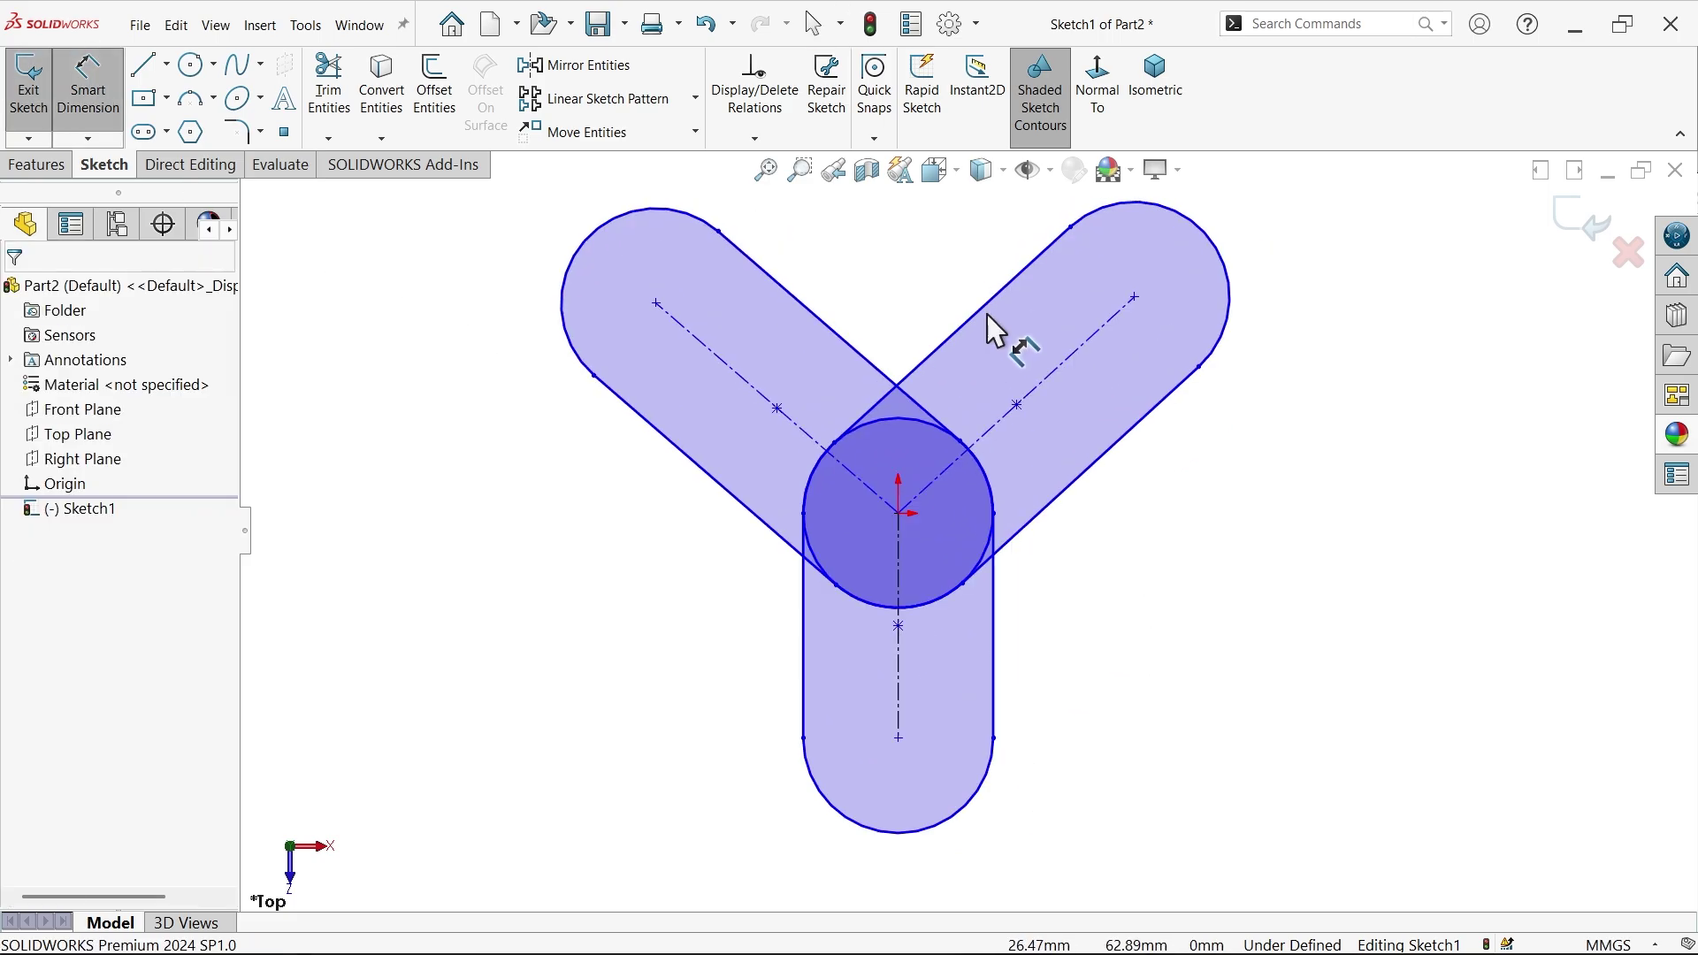
pyautogui.click(1006, 442)
pyautogui.click(788, 428)
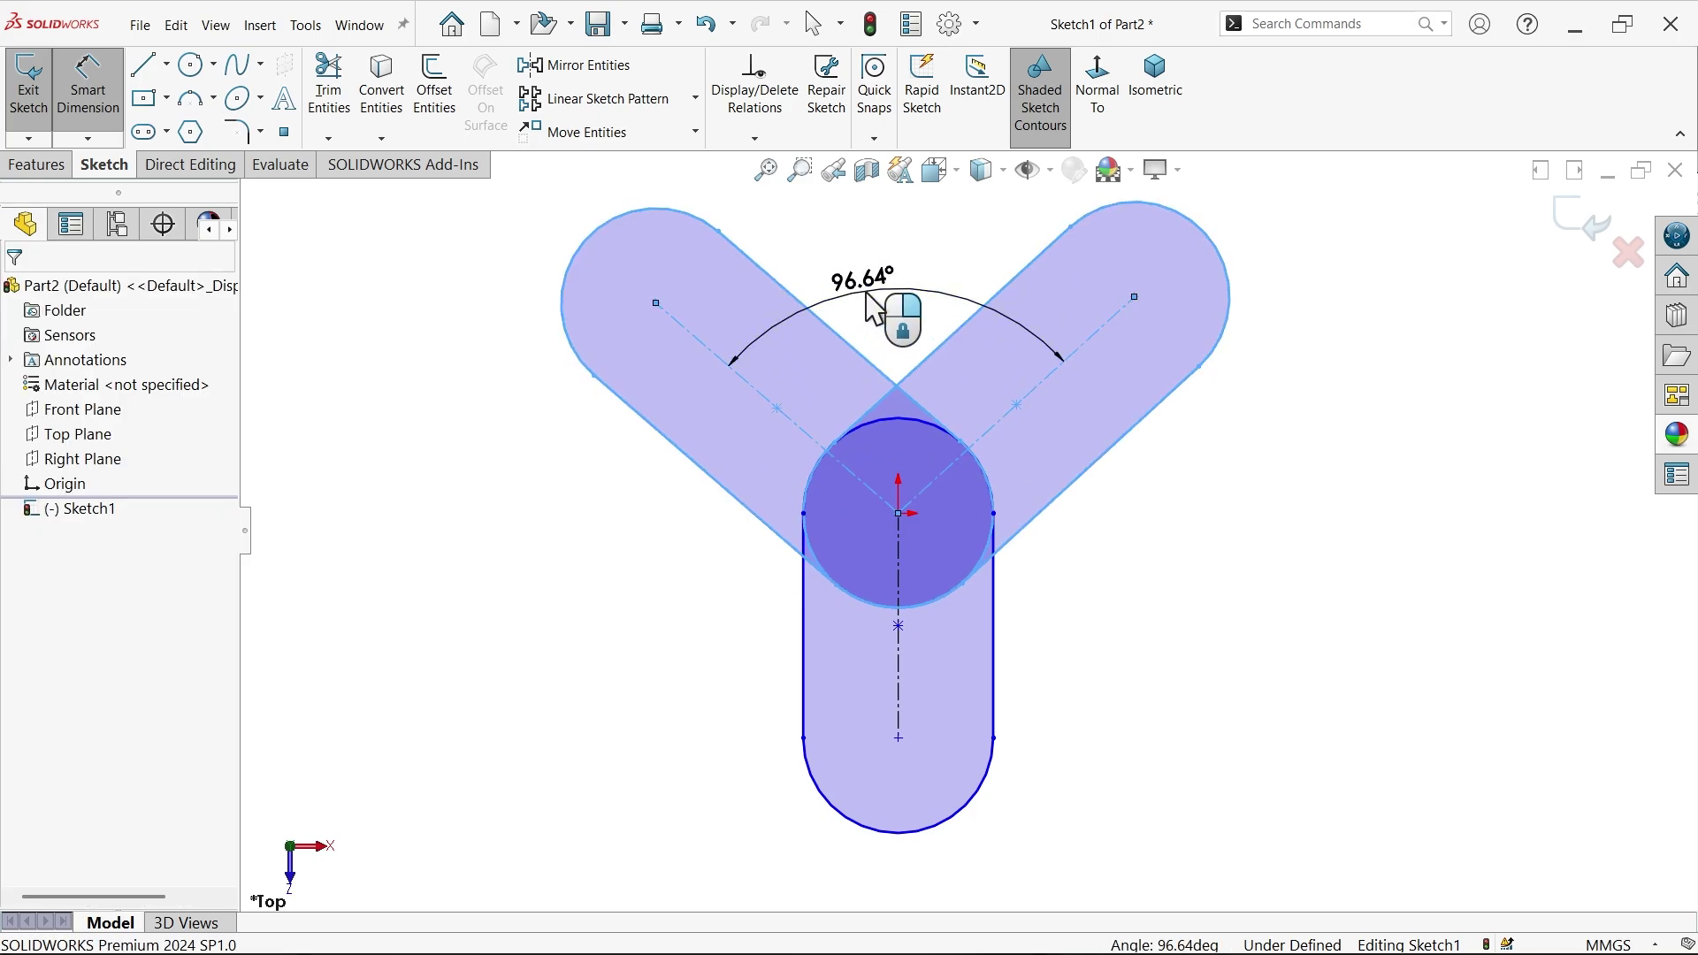
pyautogui.click(871, 305)
pyautogui.click(762, 258)
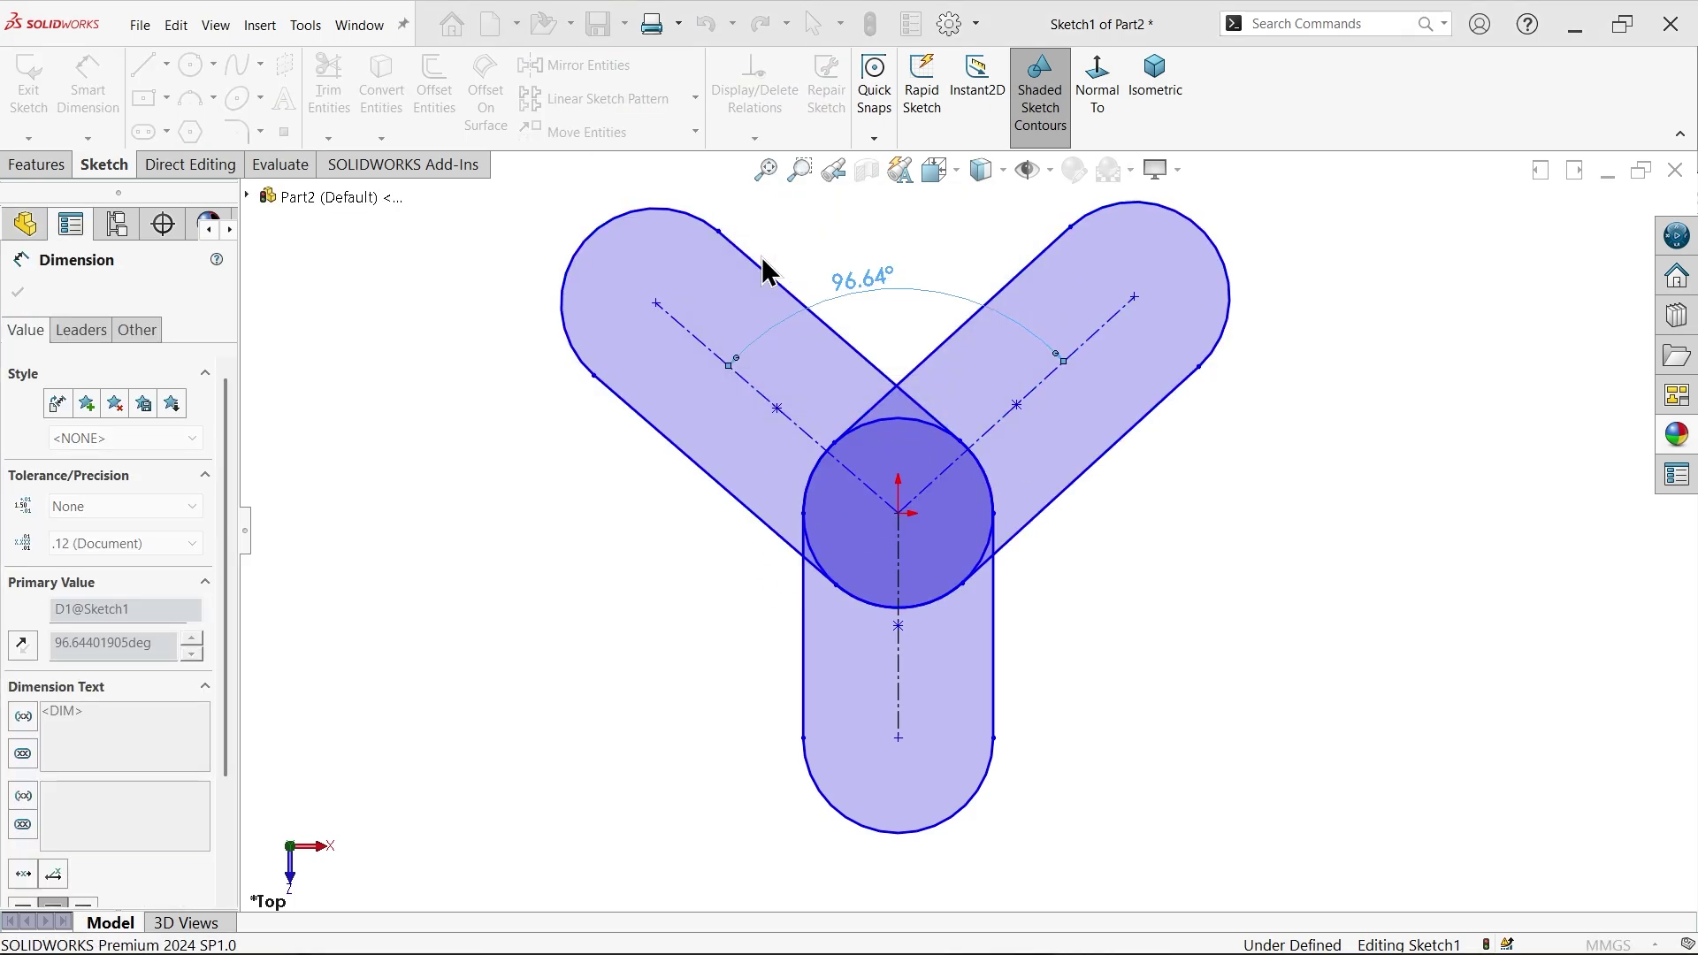
pyautogui.click(1190, 507)
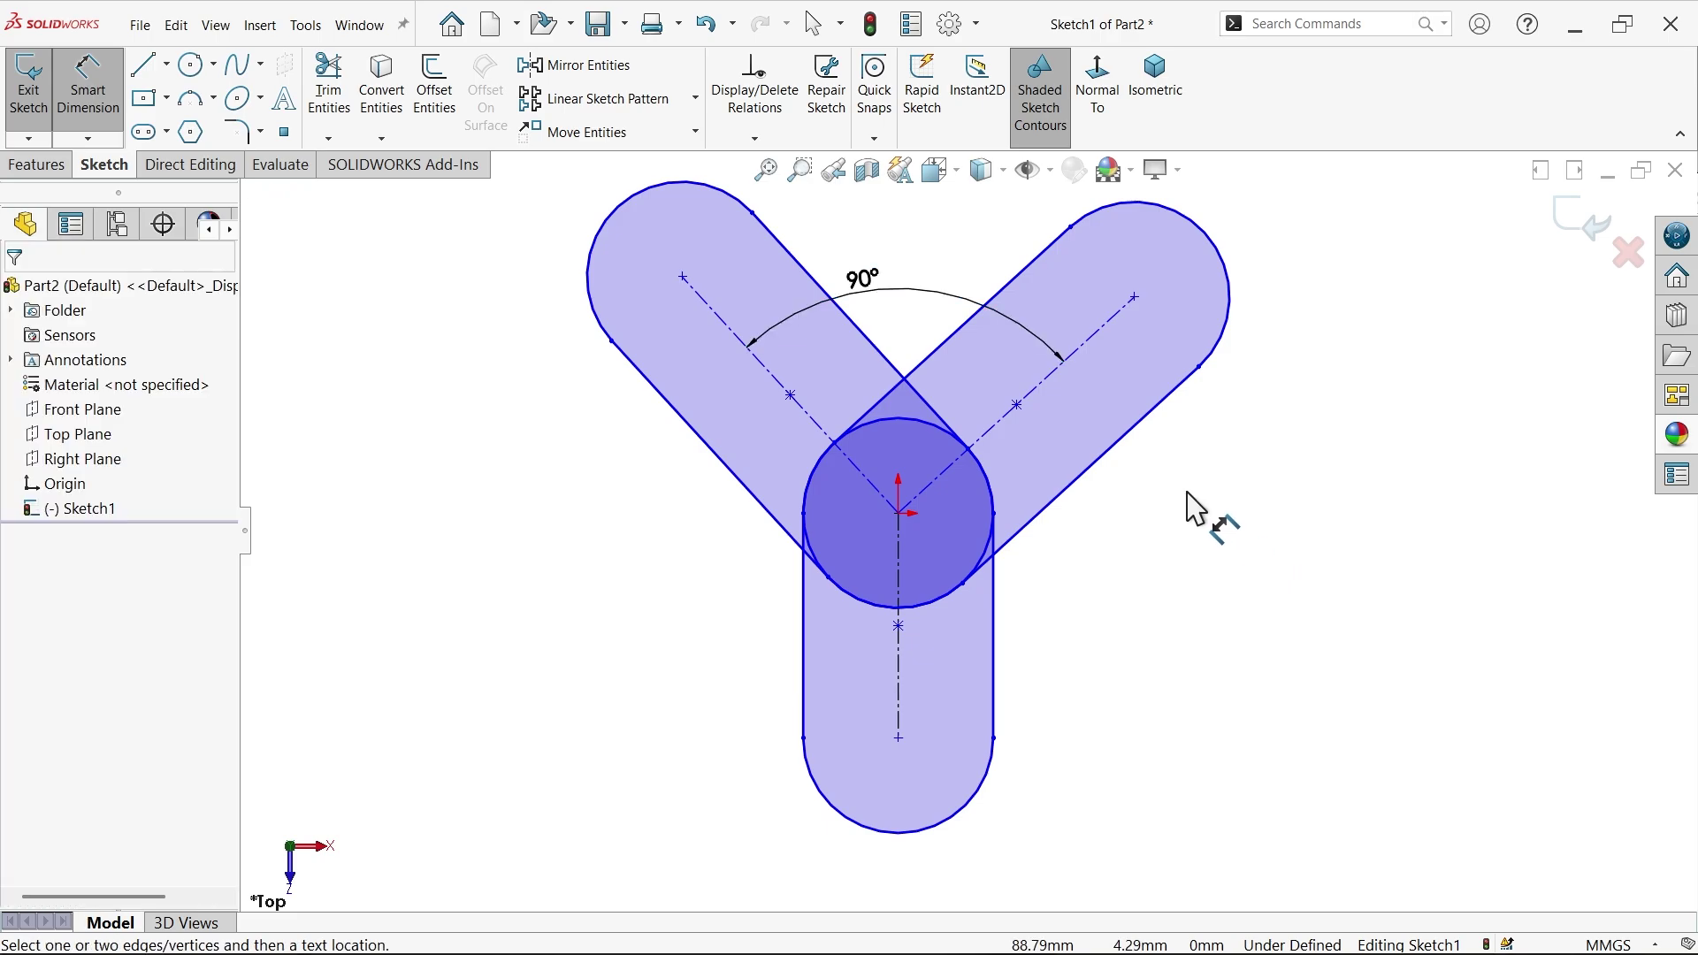
# - Set the right slot's angle from vertical to the equation ="D1@Sketch1"/2, giving 45°
pyautogui.click(1008, 439)
pyautogui.click(899, 538)
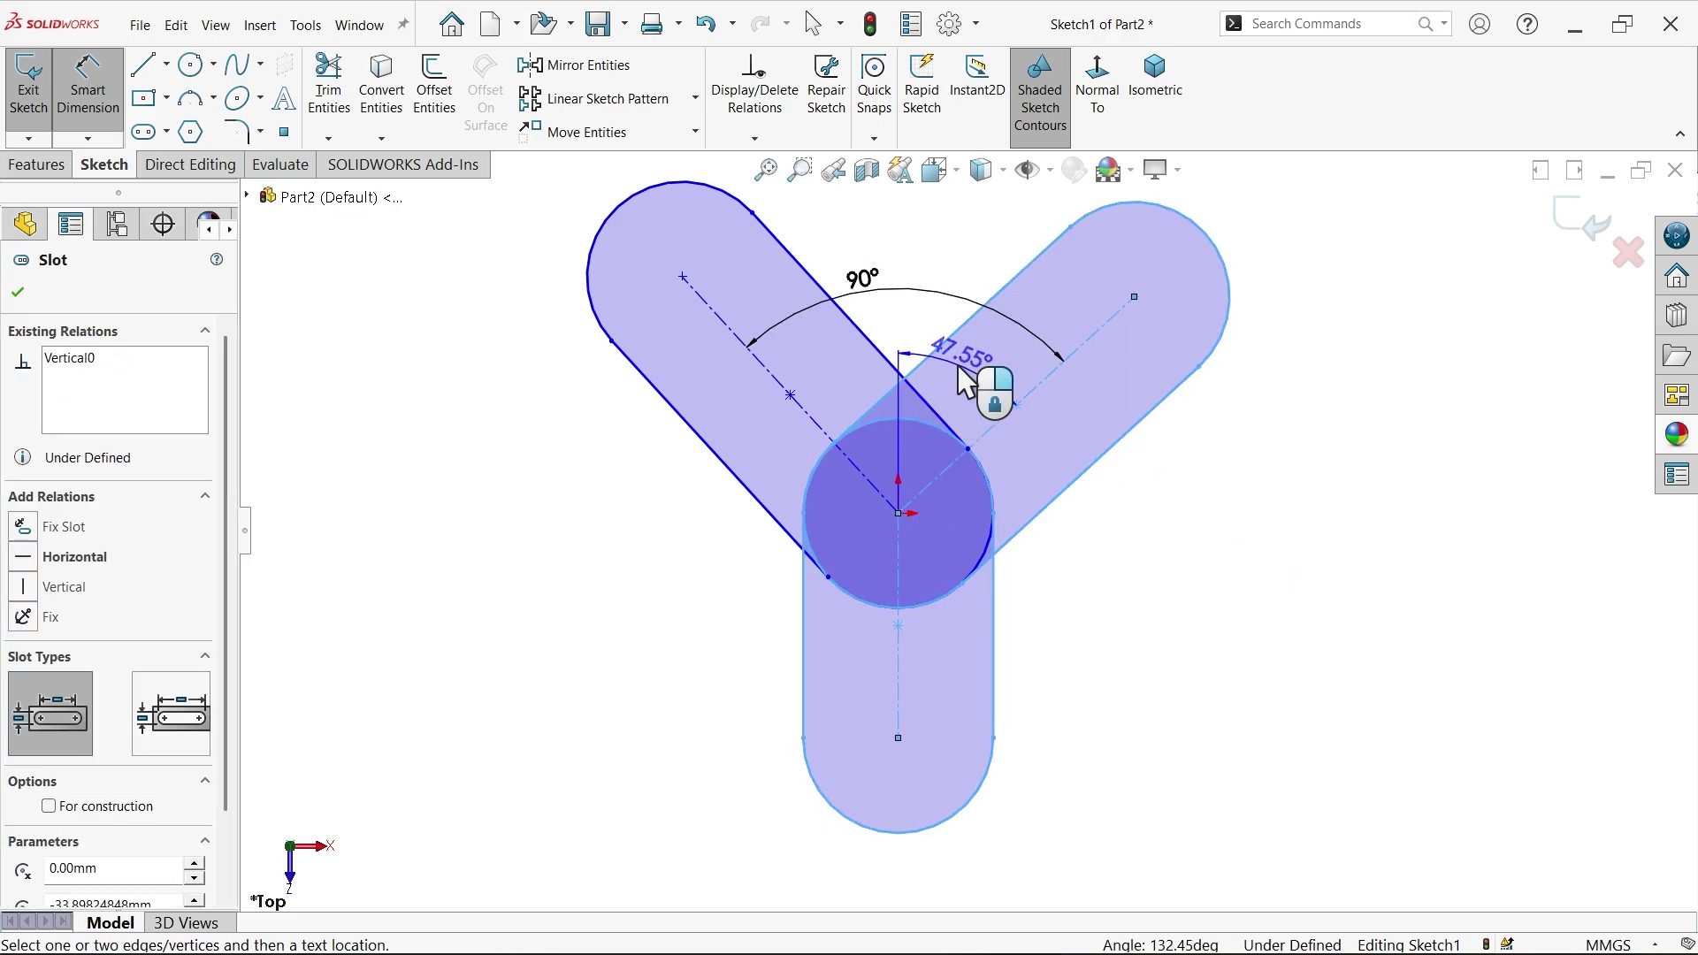
pyautogui.click(962, 376)
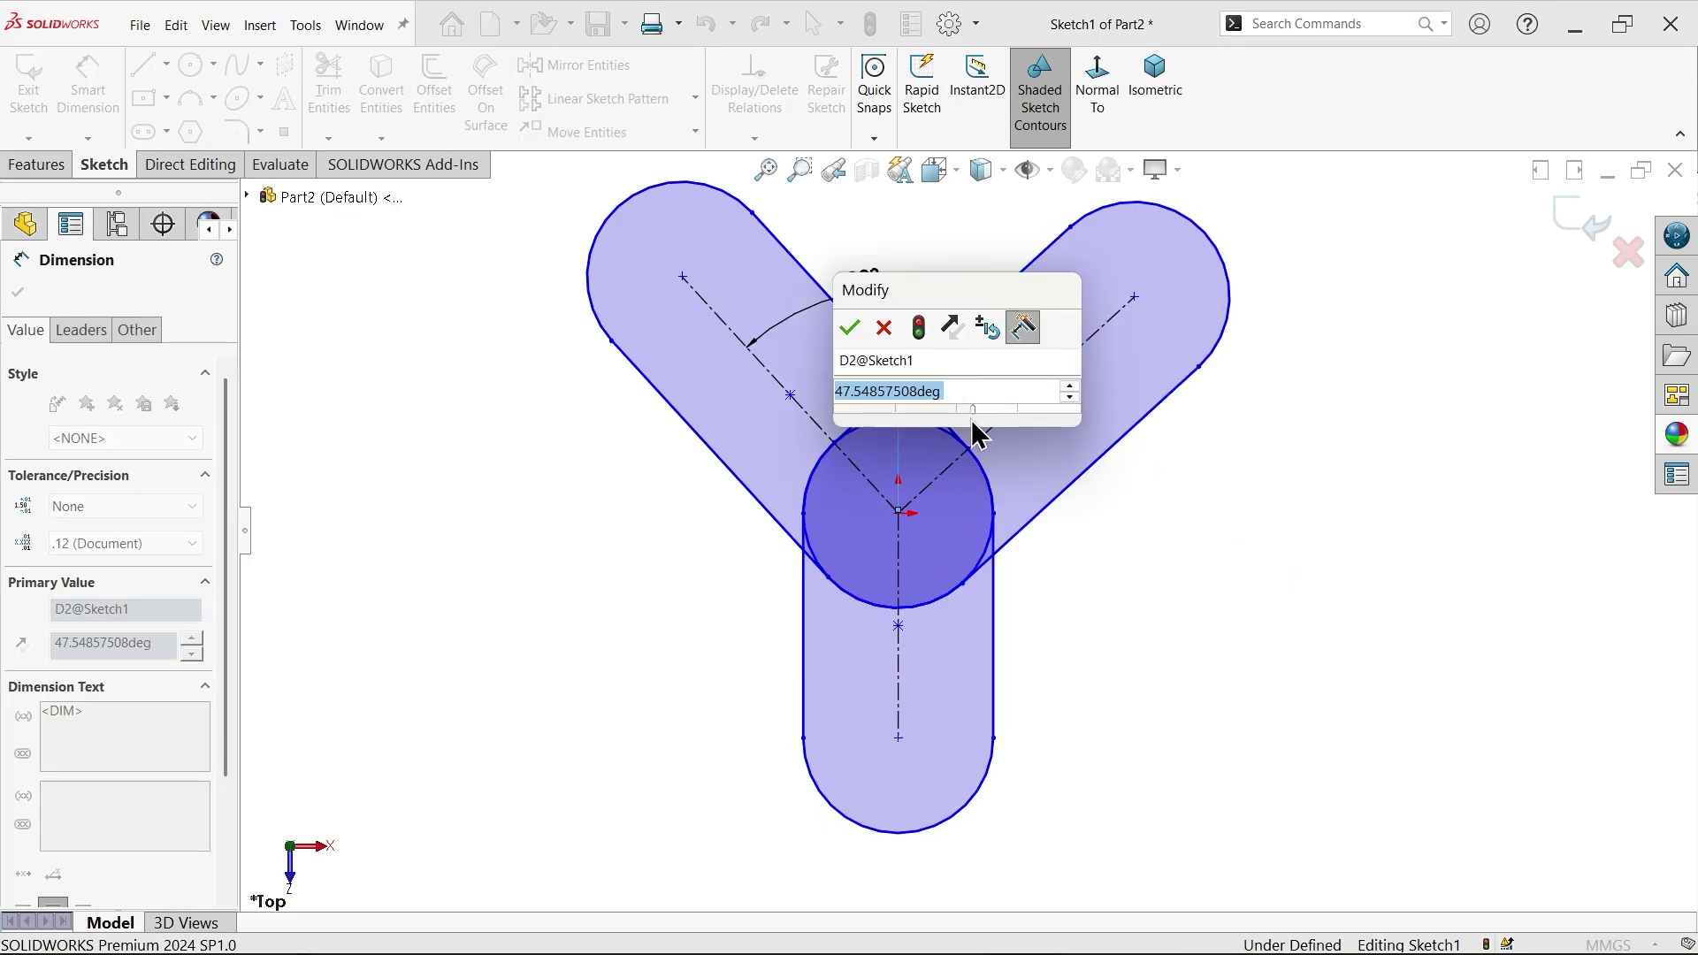
pyautogui.write('=')
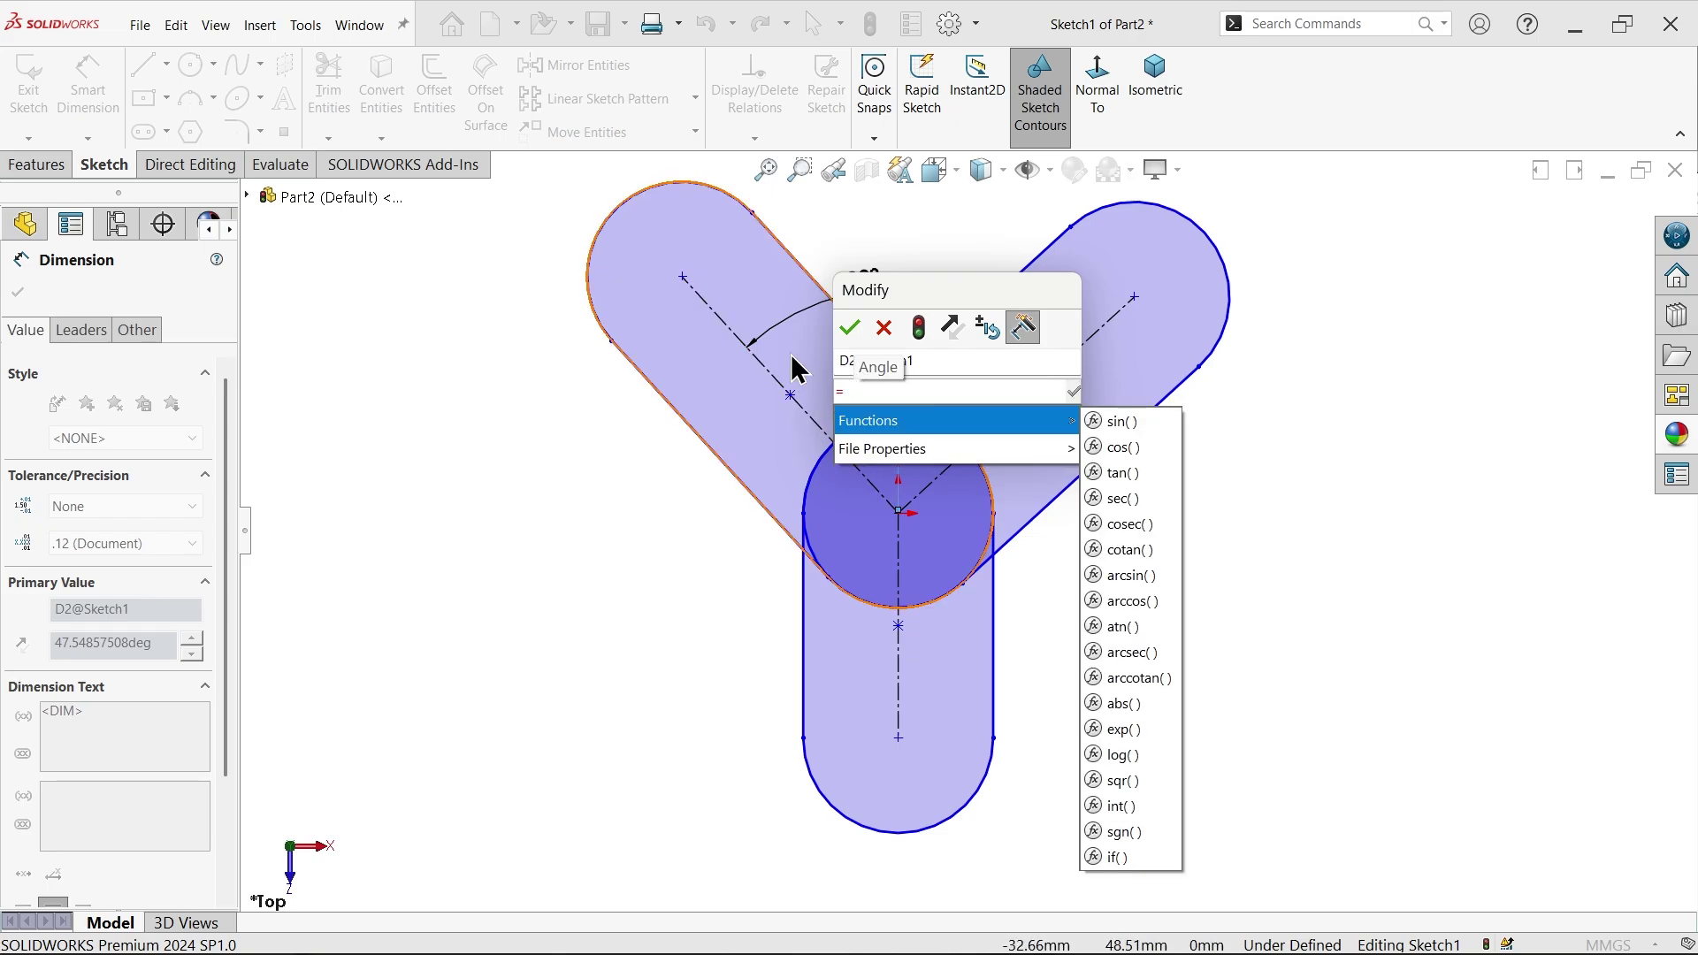
pyautogui.press('Escape')
pyautogui.moveTo(925, 297); pyautogui.dragTo(1114, 325)
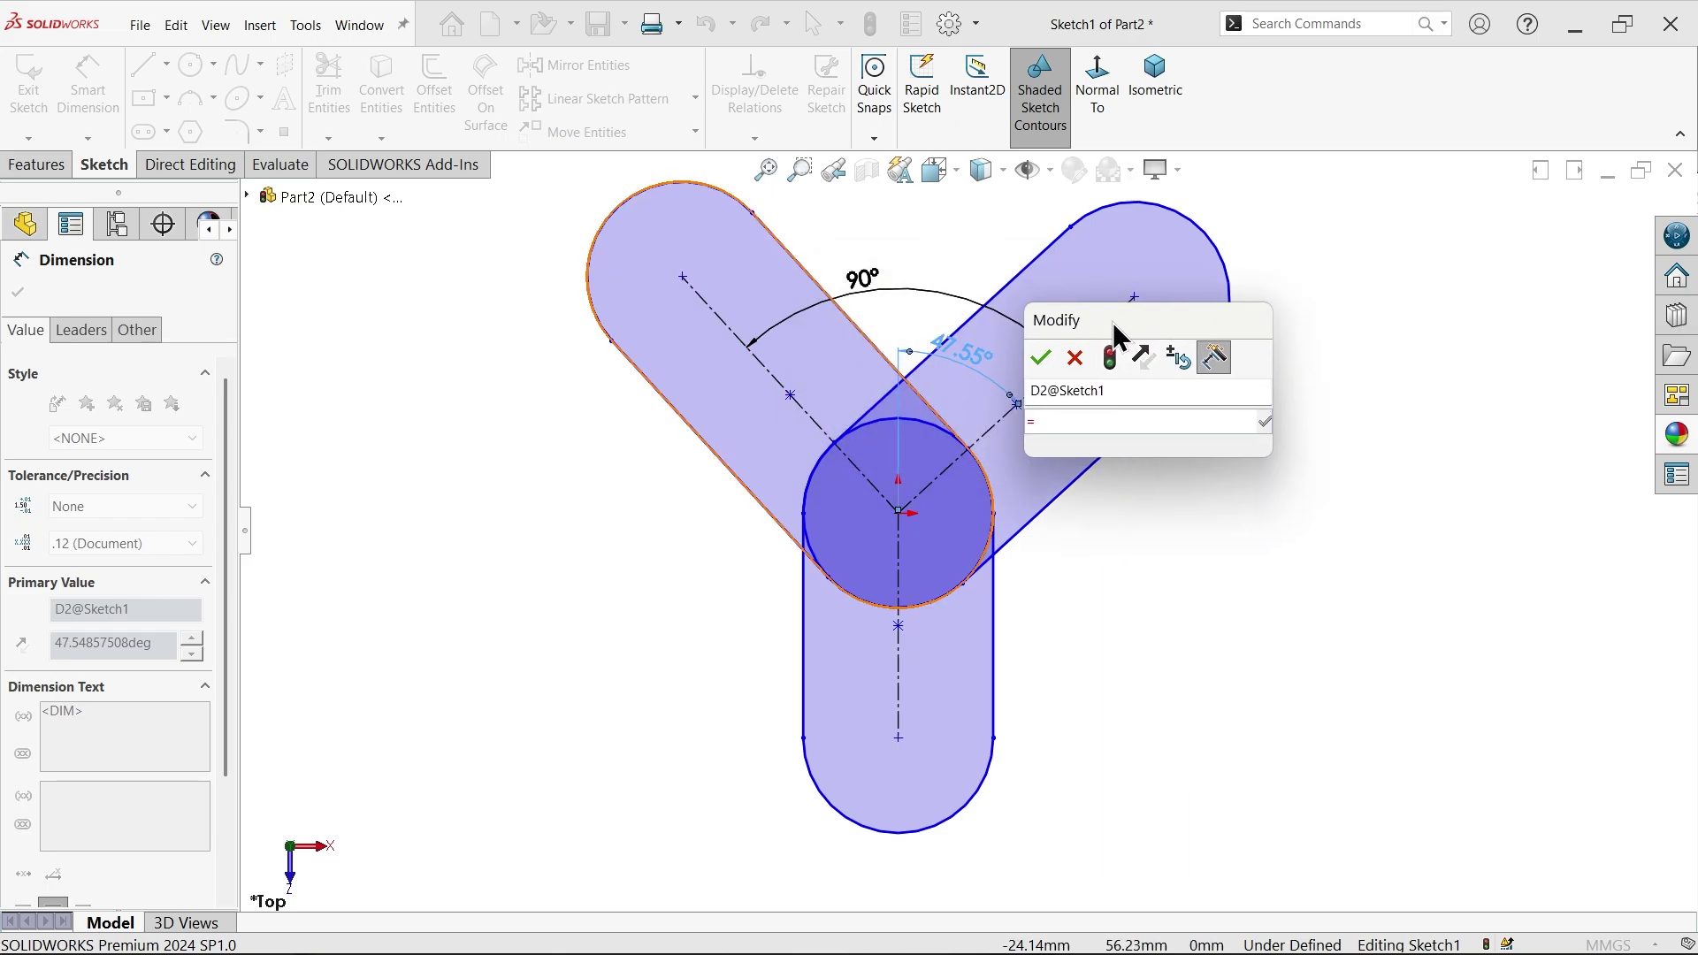
pyautogui.click(882, 305)
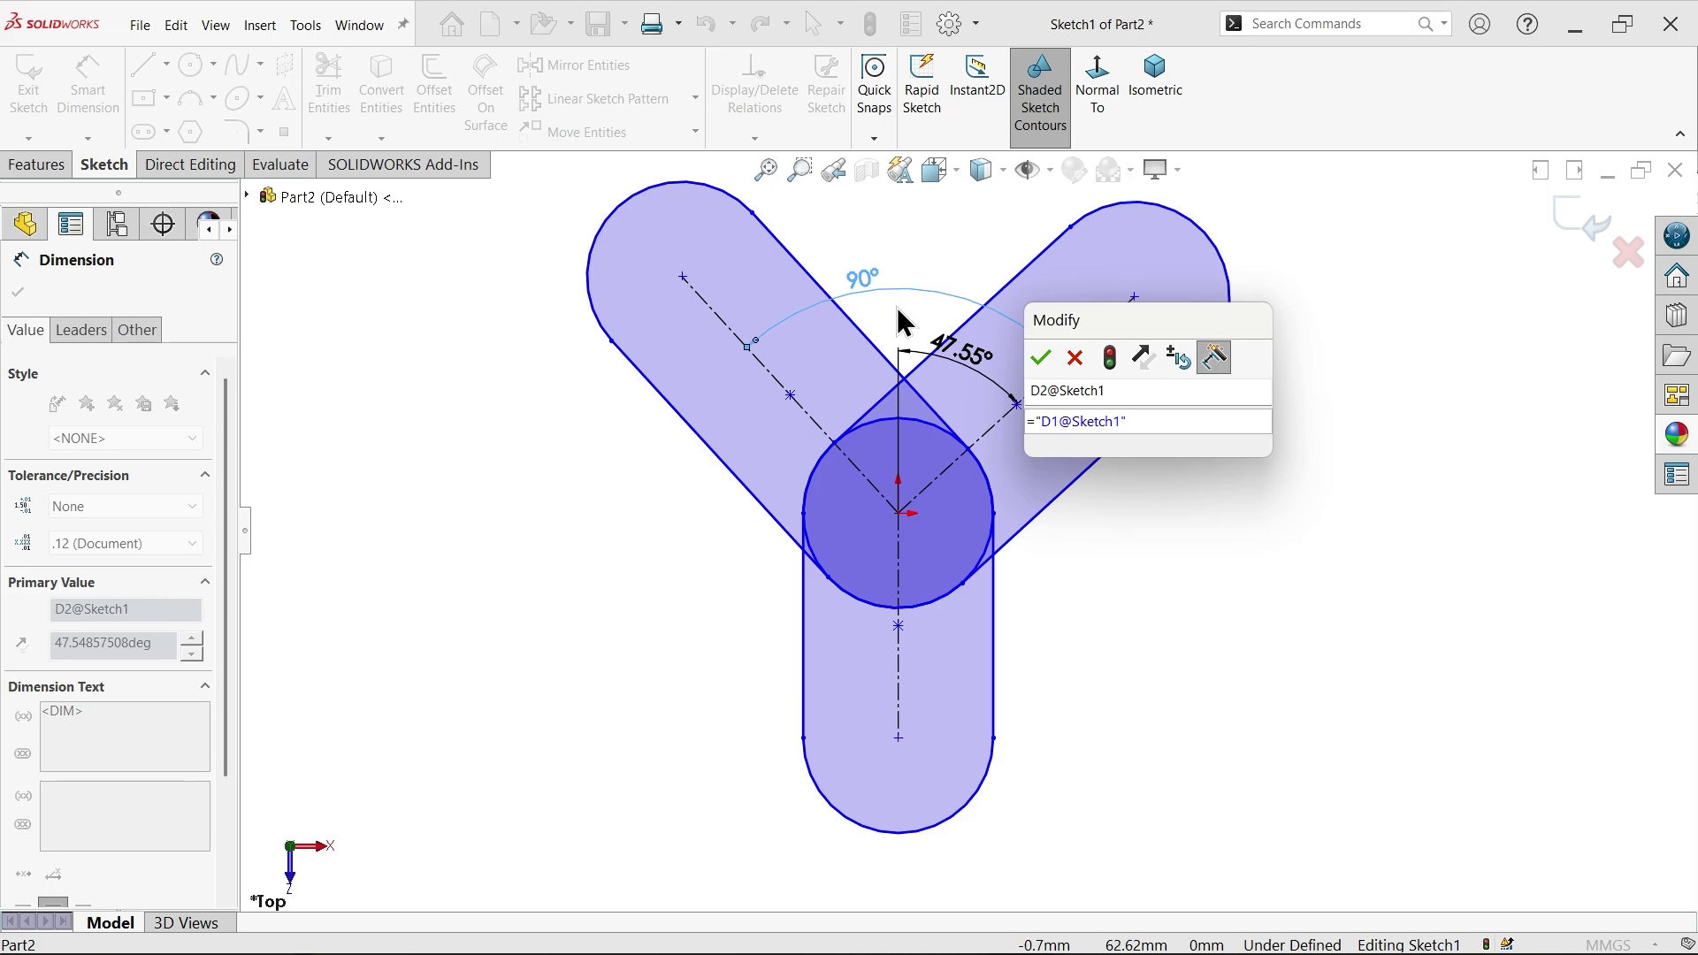
pyautogui.write('/2')
pyautogui.press('Return')
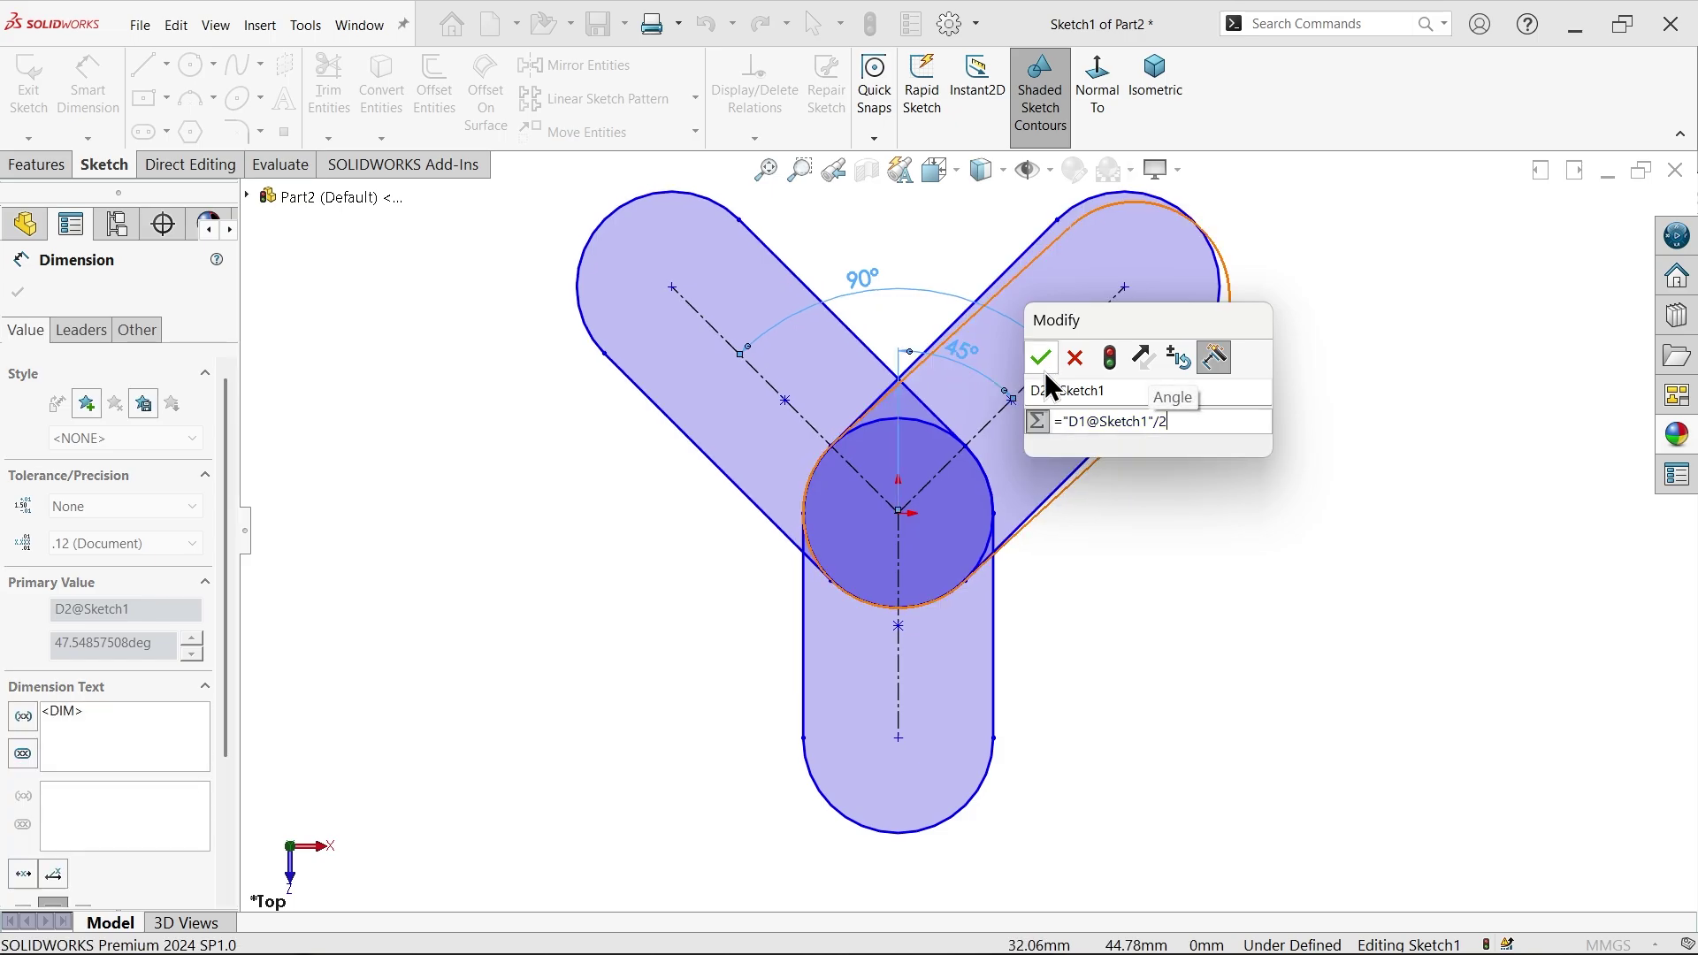
pyautogui.click(1044, 362)
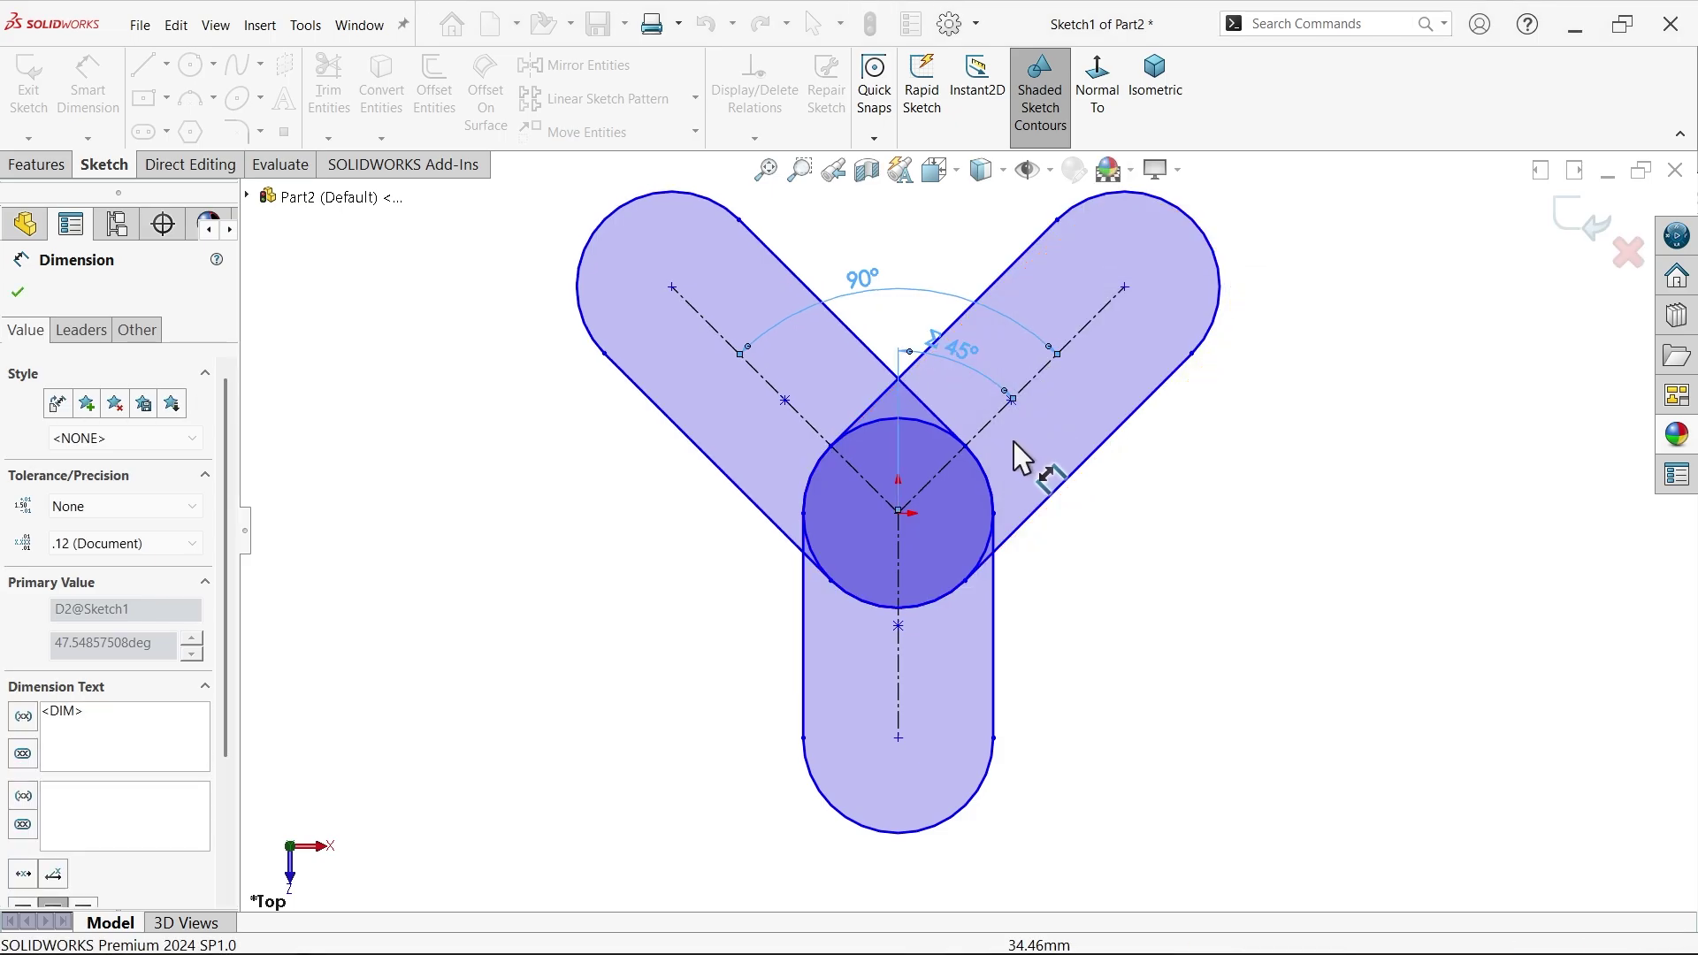
# - Dimension the lower slot's centreline to 60 mm
pyautogui.click(897, 648)
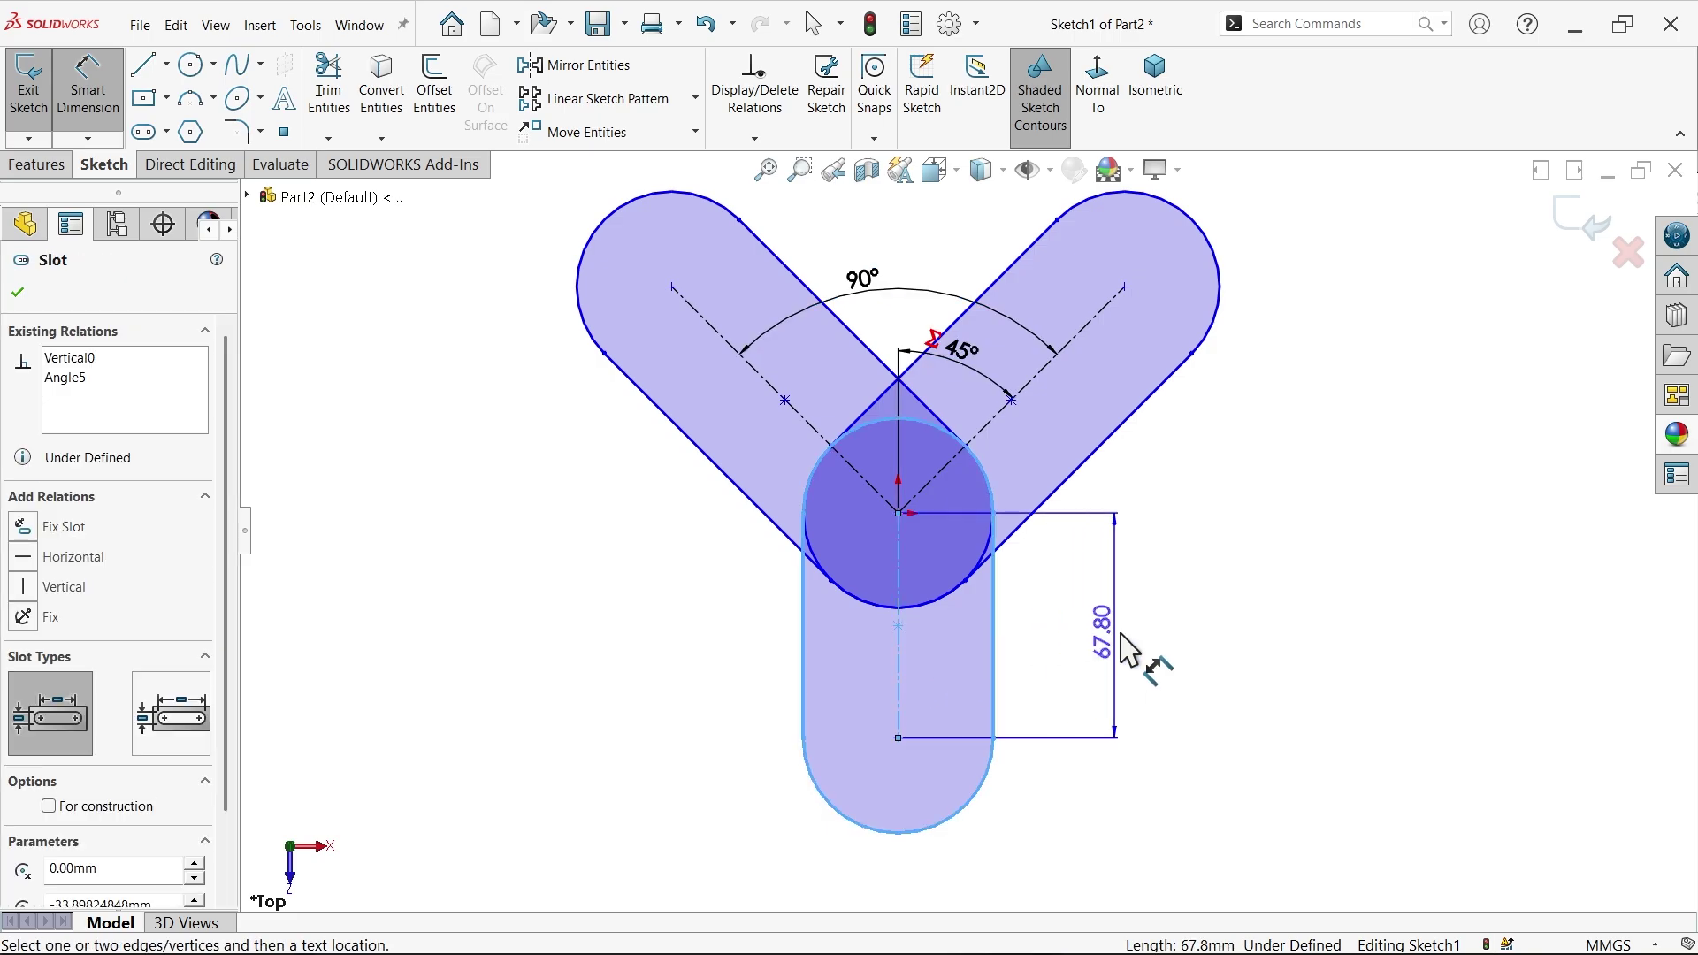
pyautogui.click(1148, 654)
pyautogui.write('60')
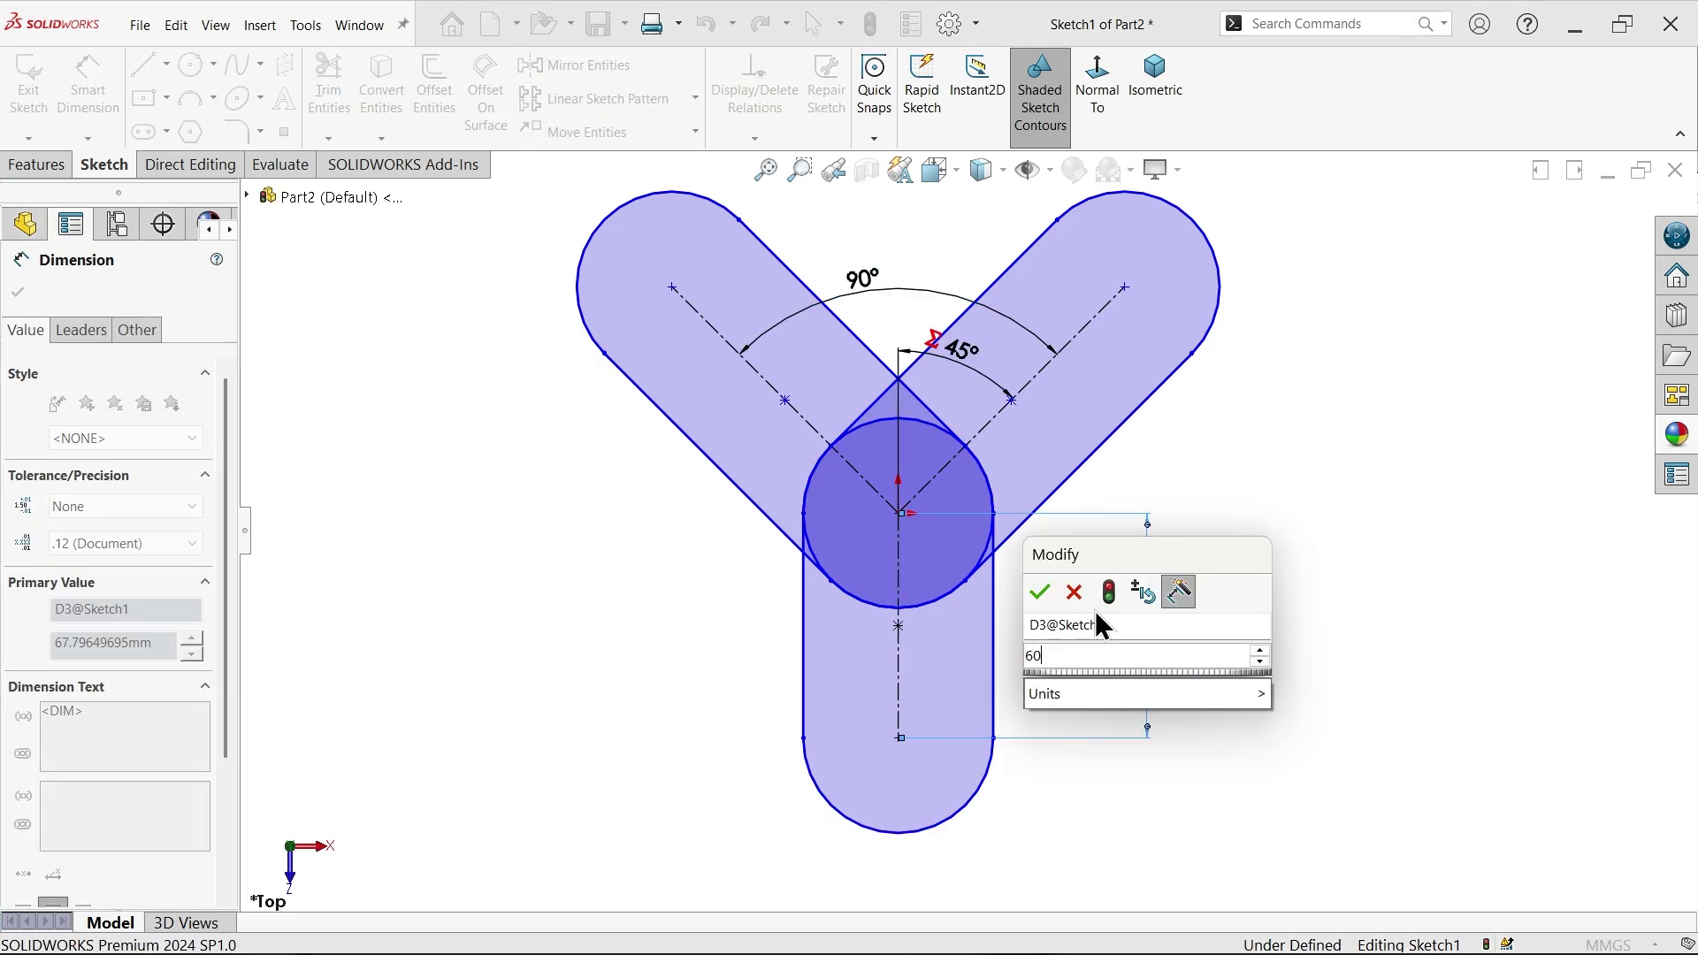
pyautogui.click(1042, 596)
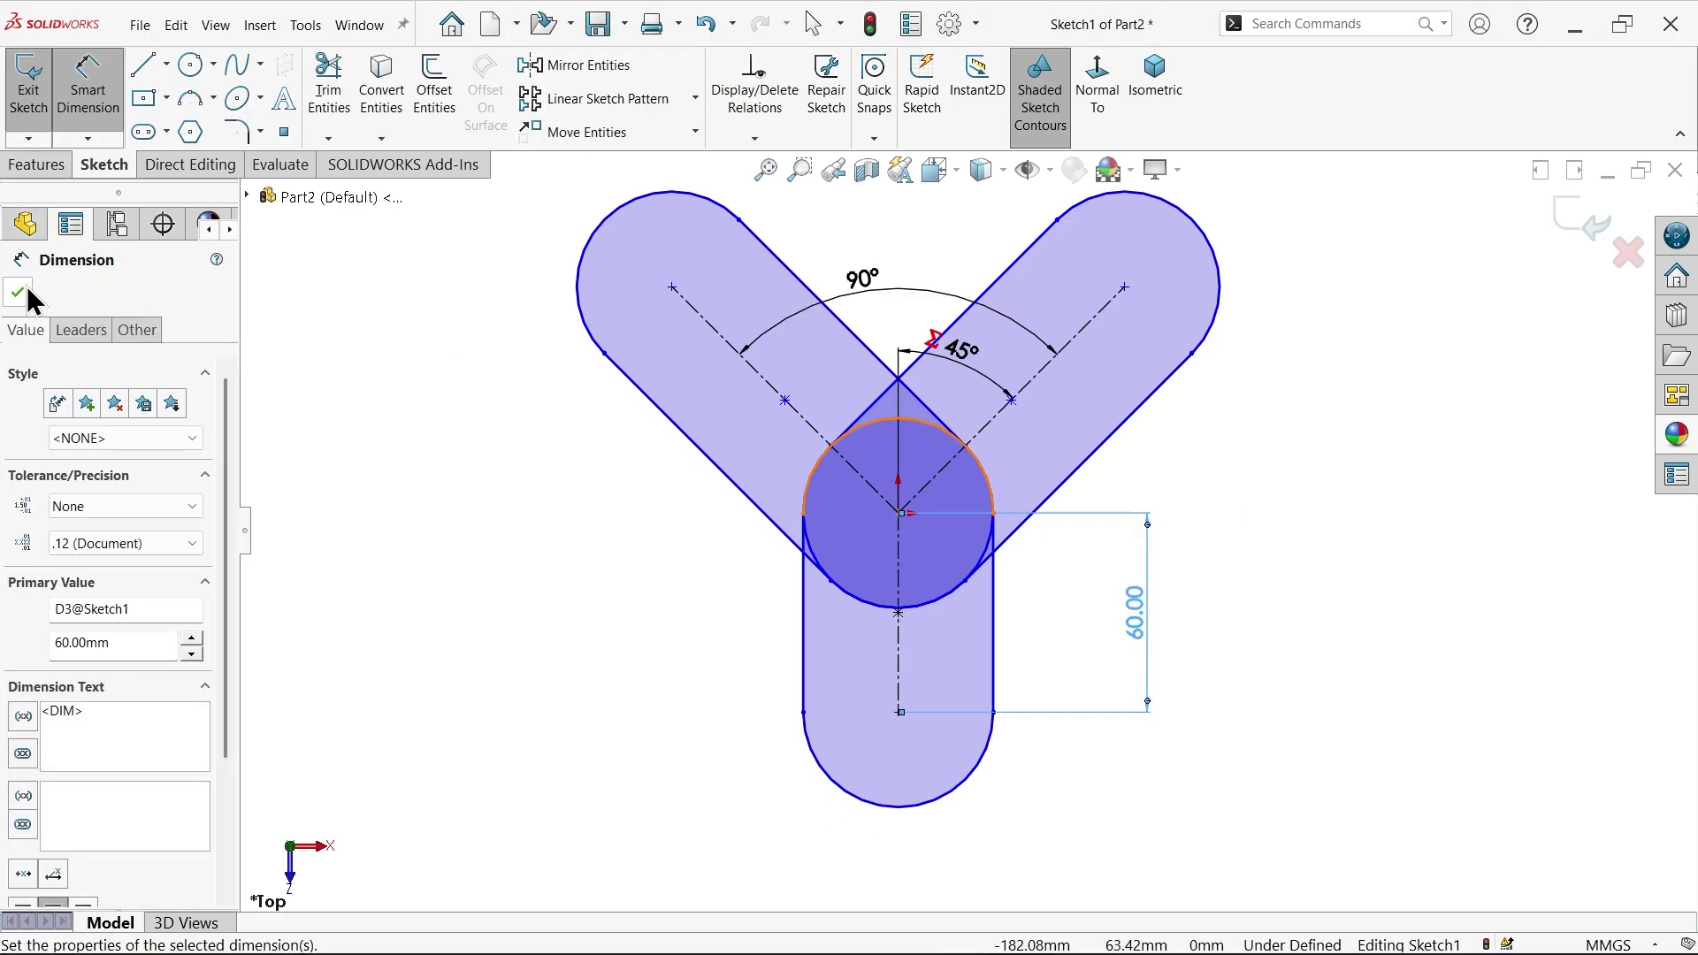
pyautogui.click(18, 291)
pyautogui.click(142, 64)
# - Draw a horizontal line joining the tops of the two upper slot arcs
pyautogui.scroll(1, 911, 284)
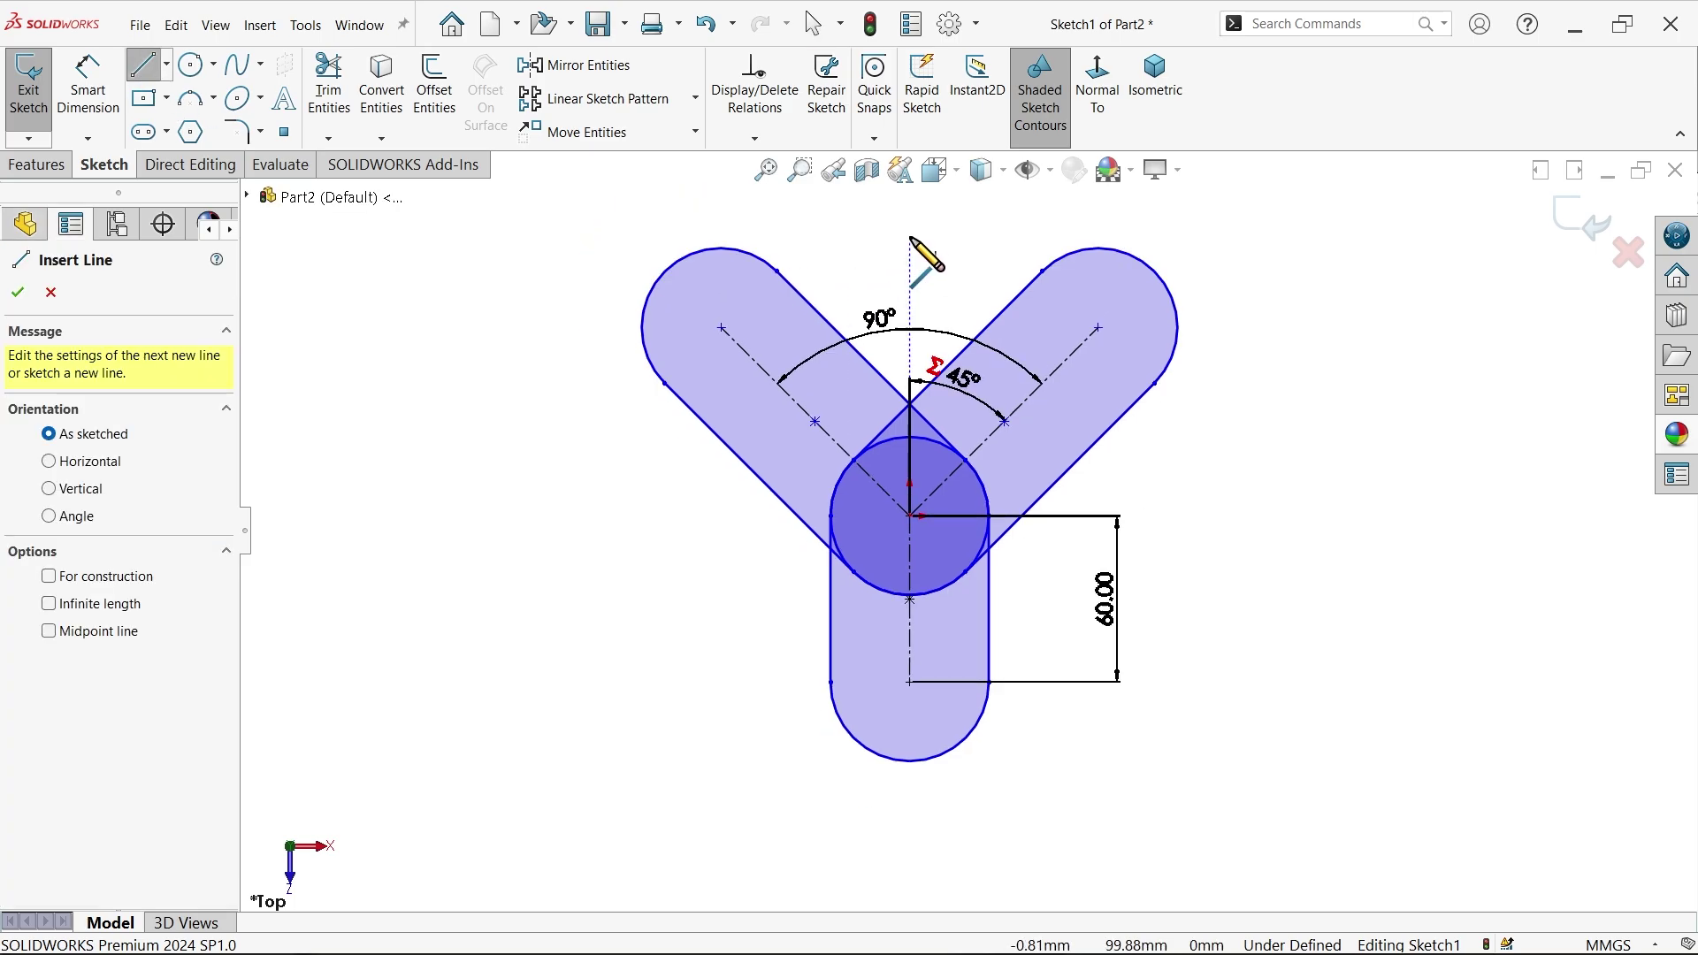
pyautogui.scroll(-3, 911, 241)
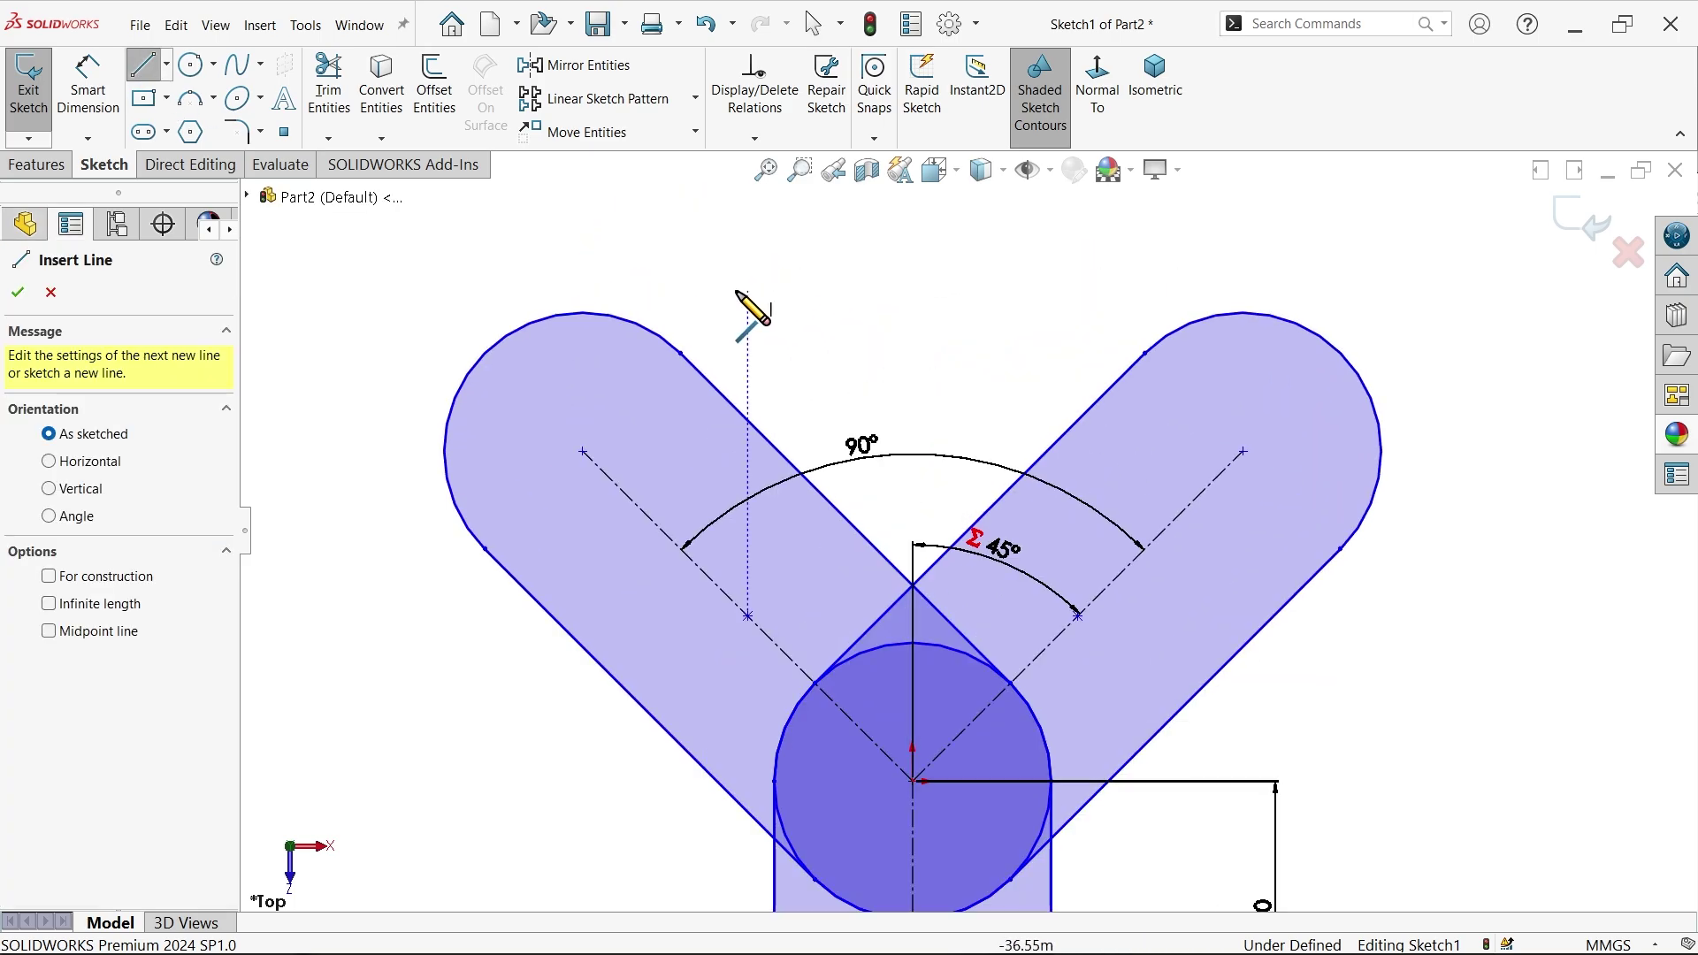
pyautogui.click(584, 313)
pyautogui.click(1242, 313)
pyautogui.rightClick(1250, 311)
pyautogui.click(1270, 286)
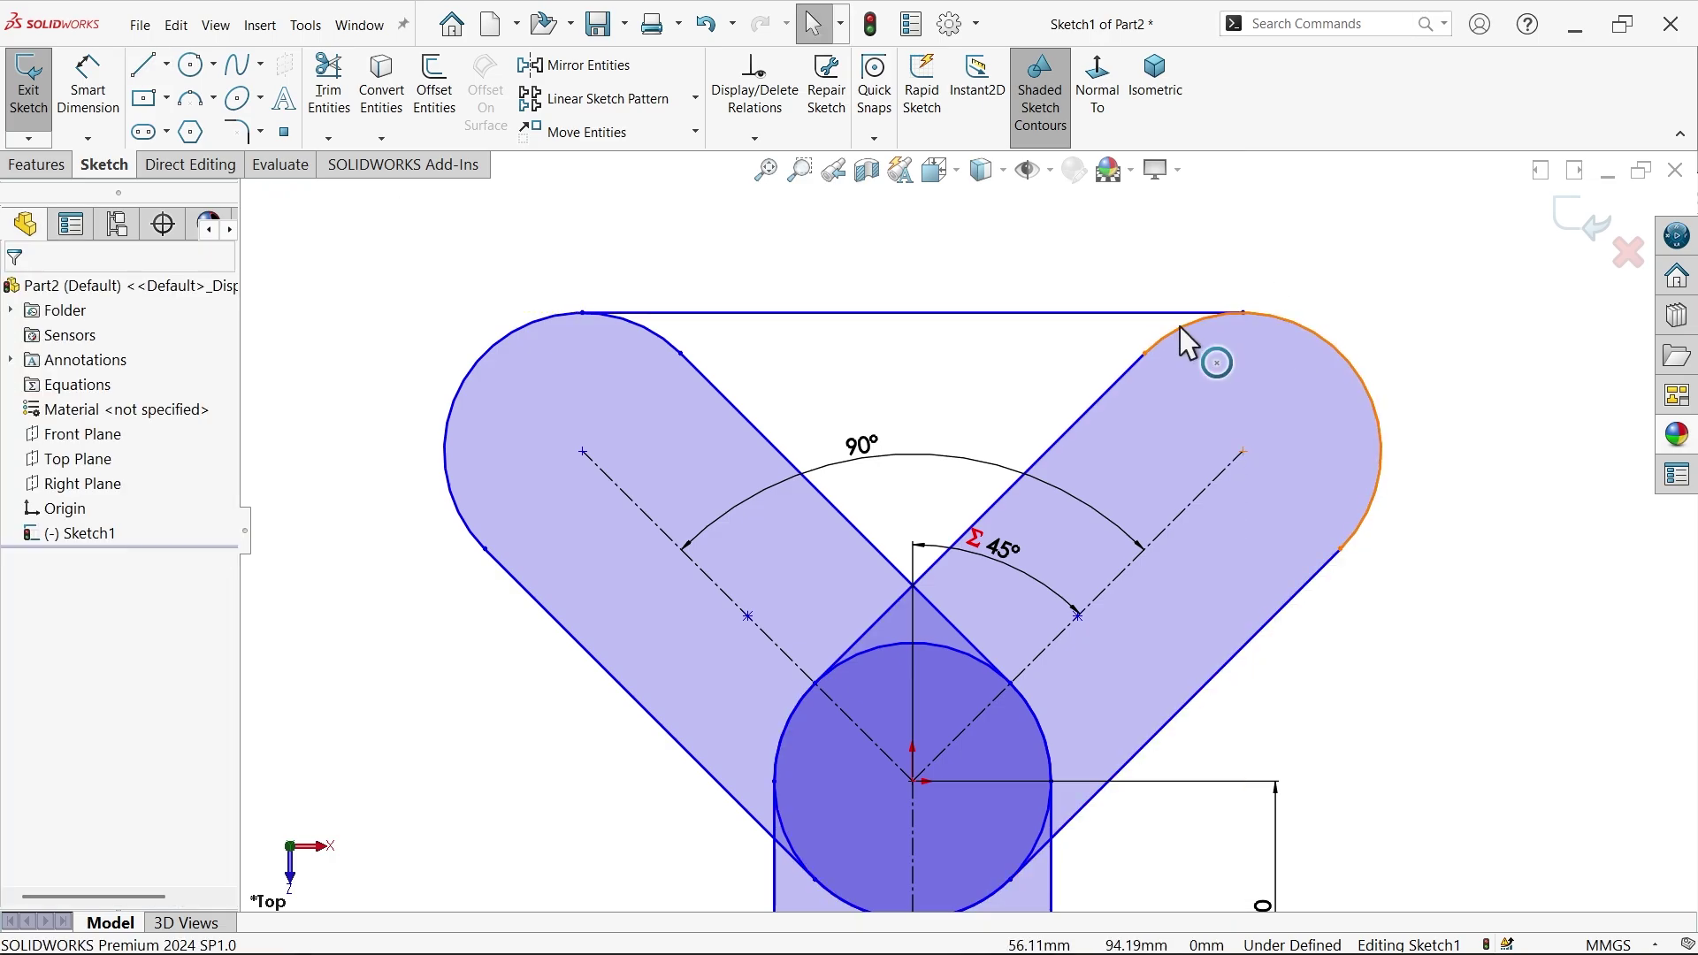
pyautogui.click(1107, 313)
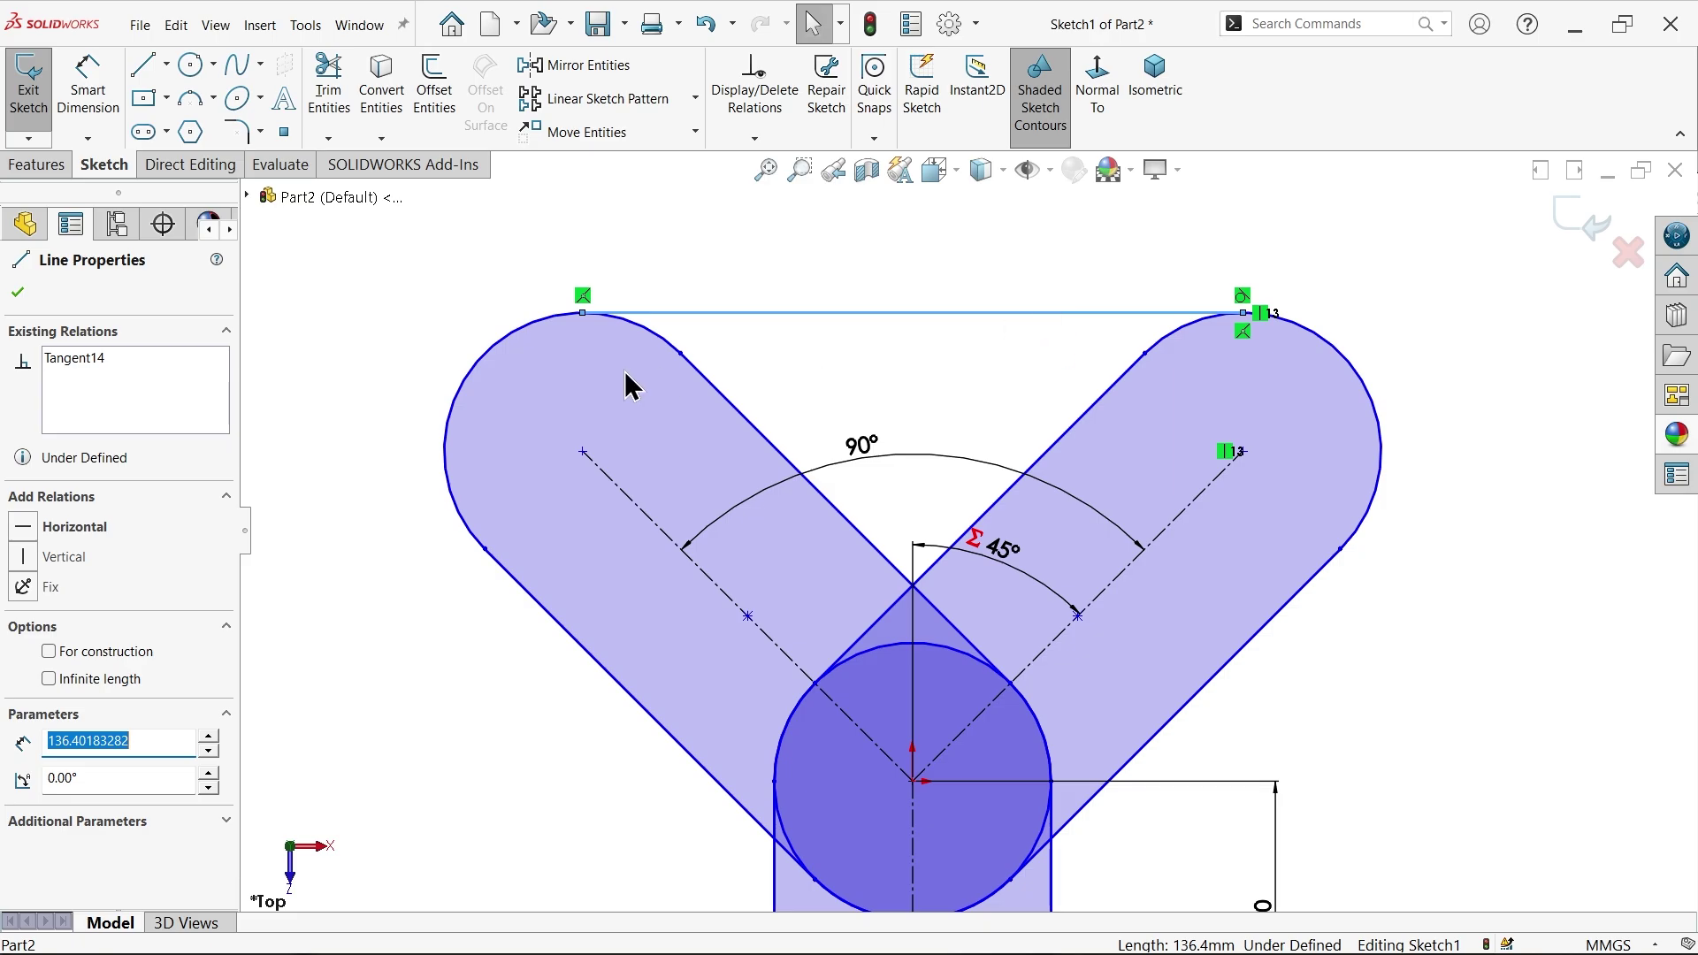
pyautogui.click(75, 534)
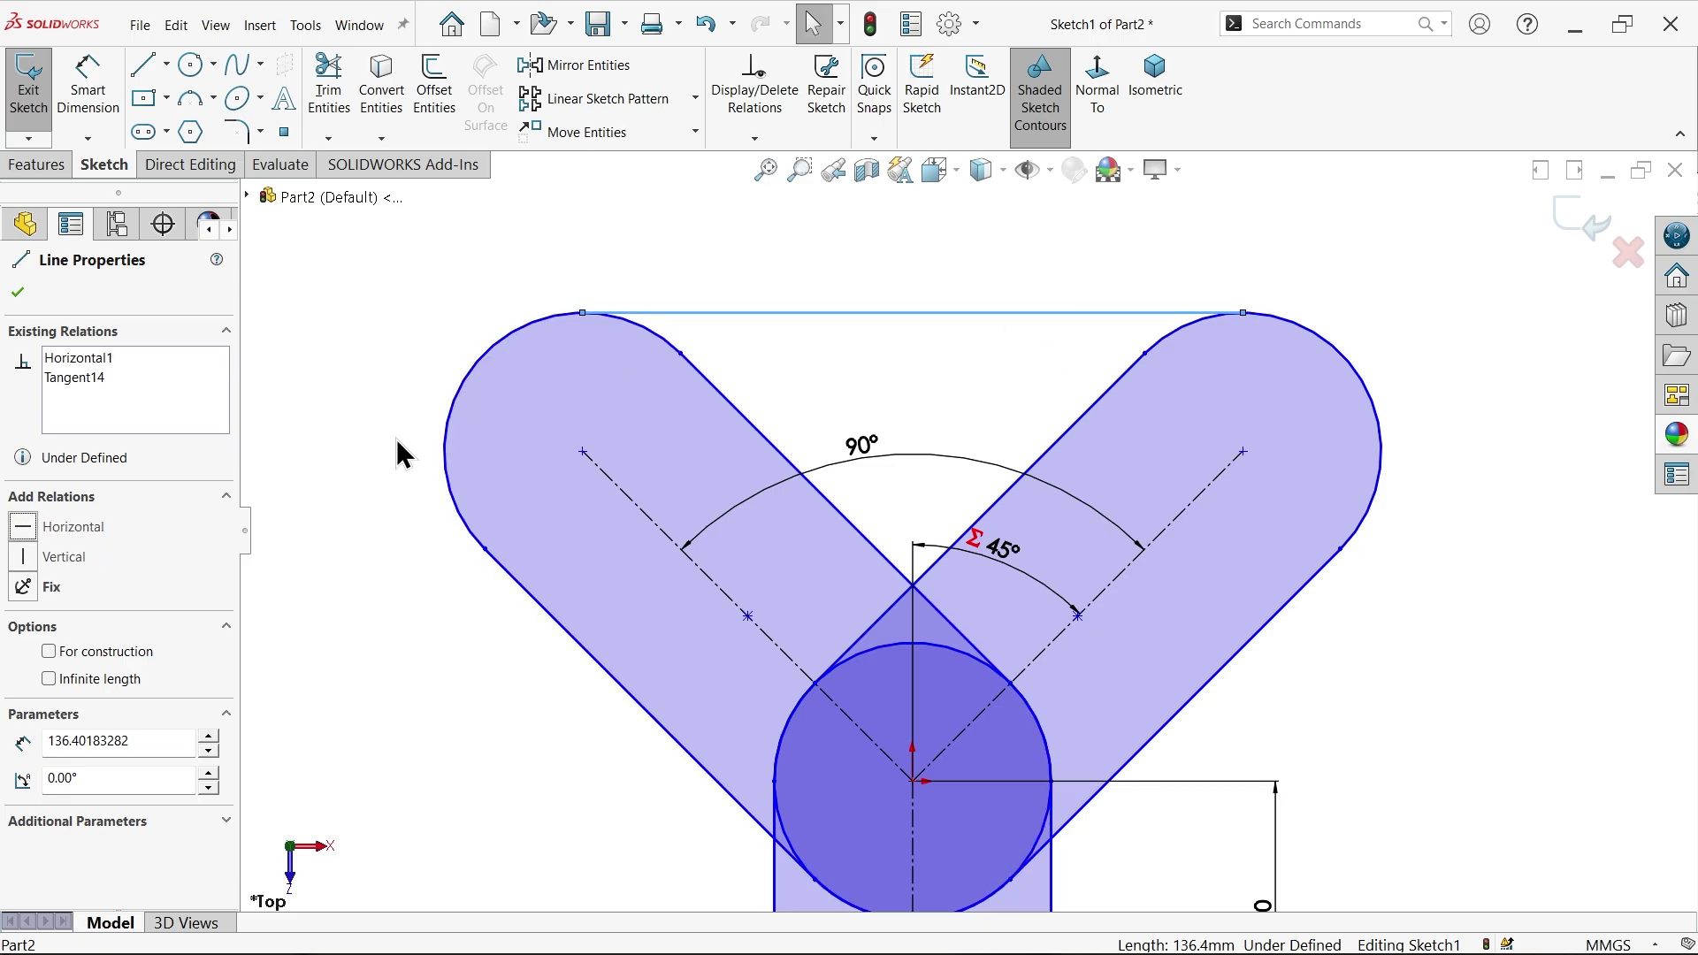
pyautogui.click(659, 284)
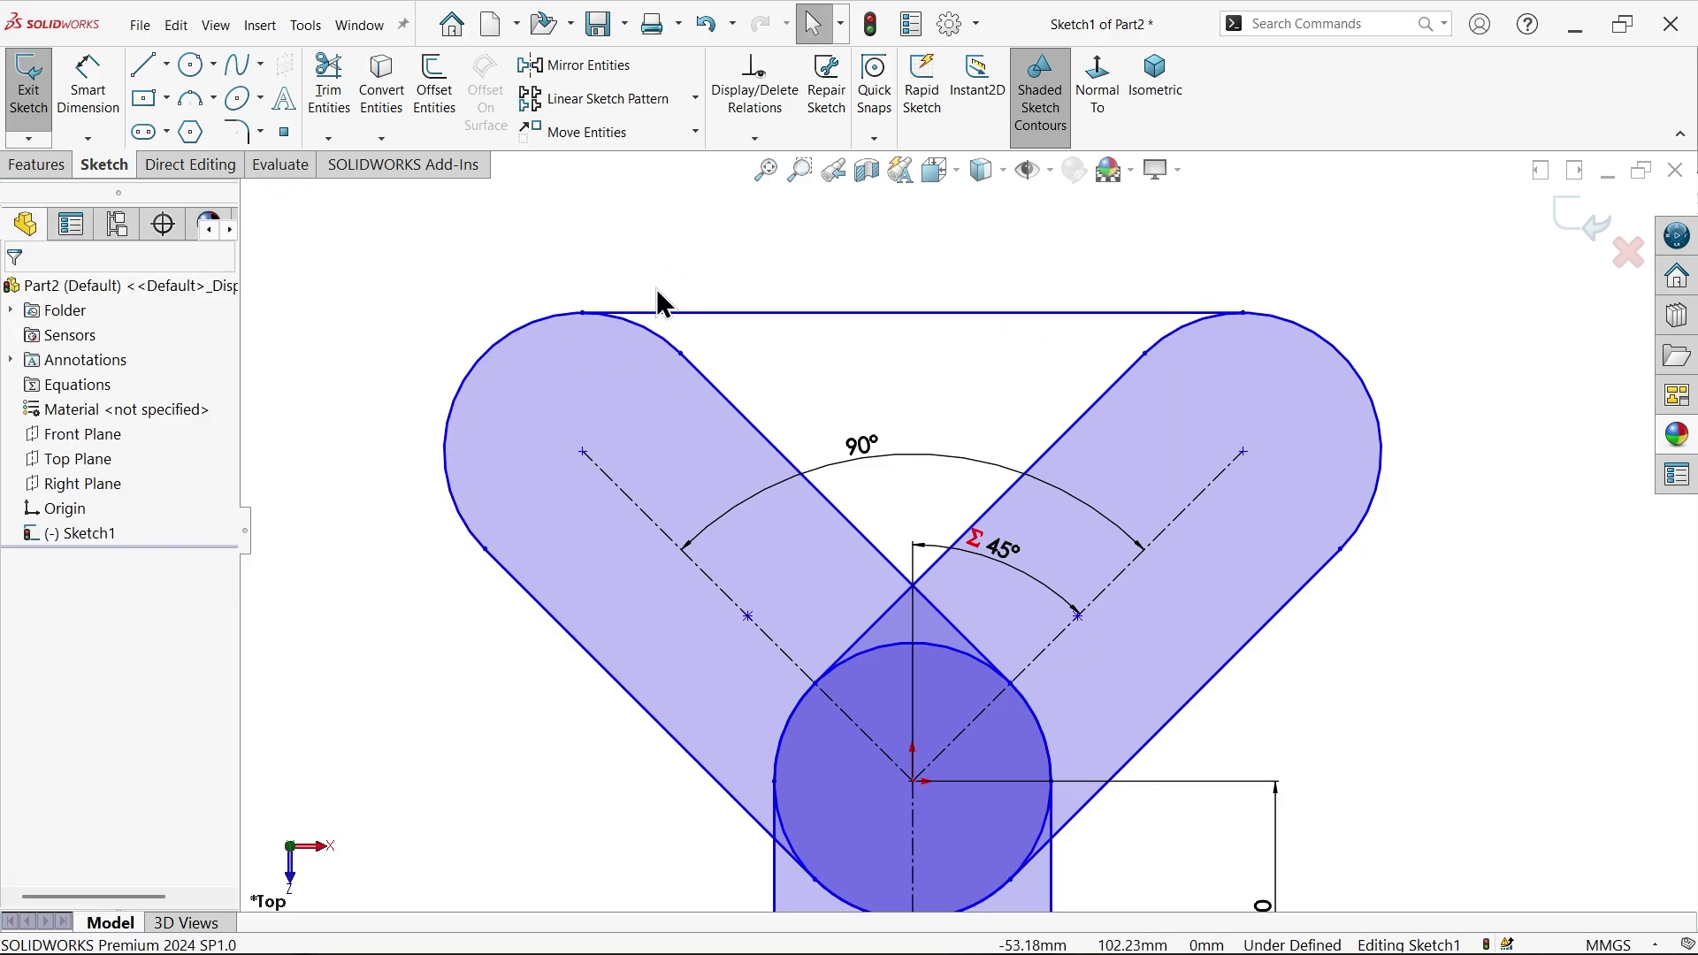
# - Dimension the sketch's overall height to 115 mm
pyautogui.click(78, 99)
pyautogui.scroll(3, 966, 532)
pyautogui.scroll(-2, 994, 702)
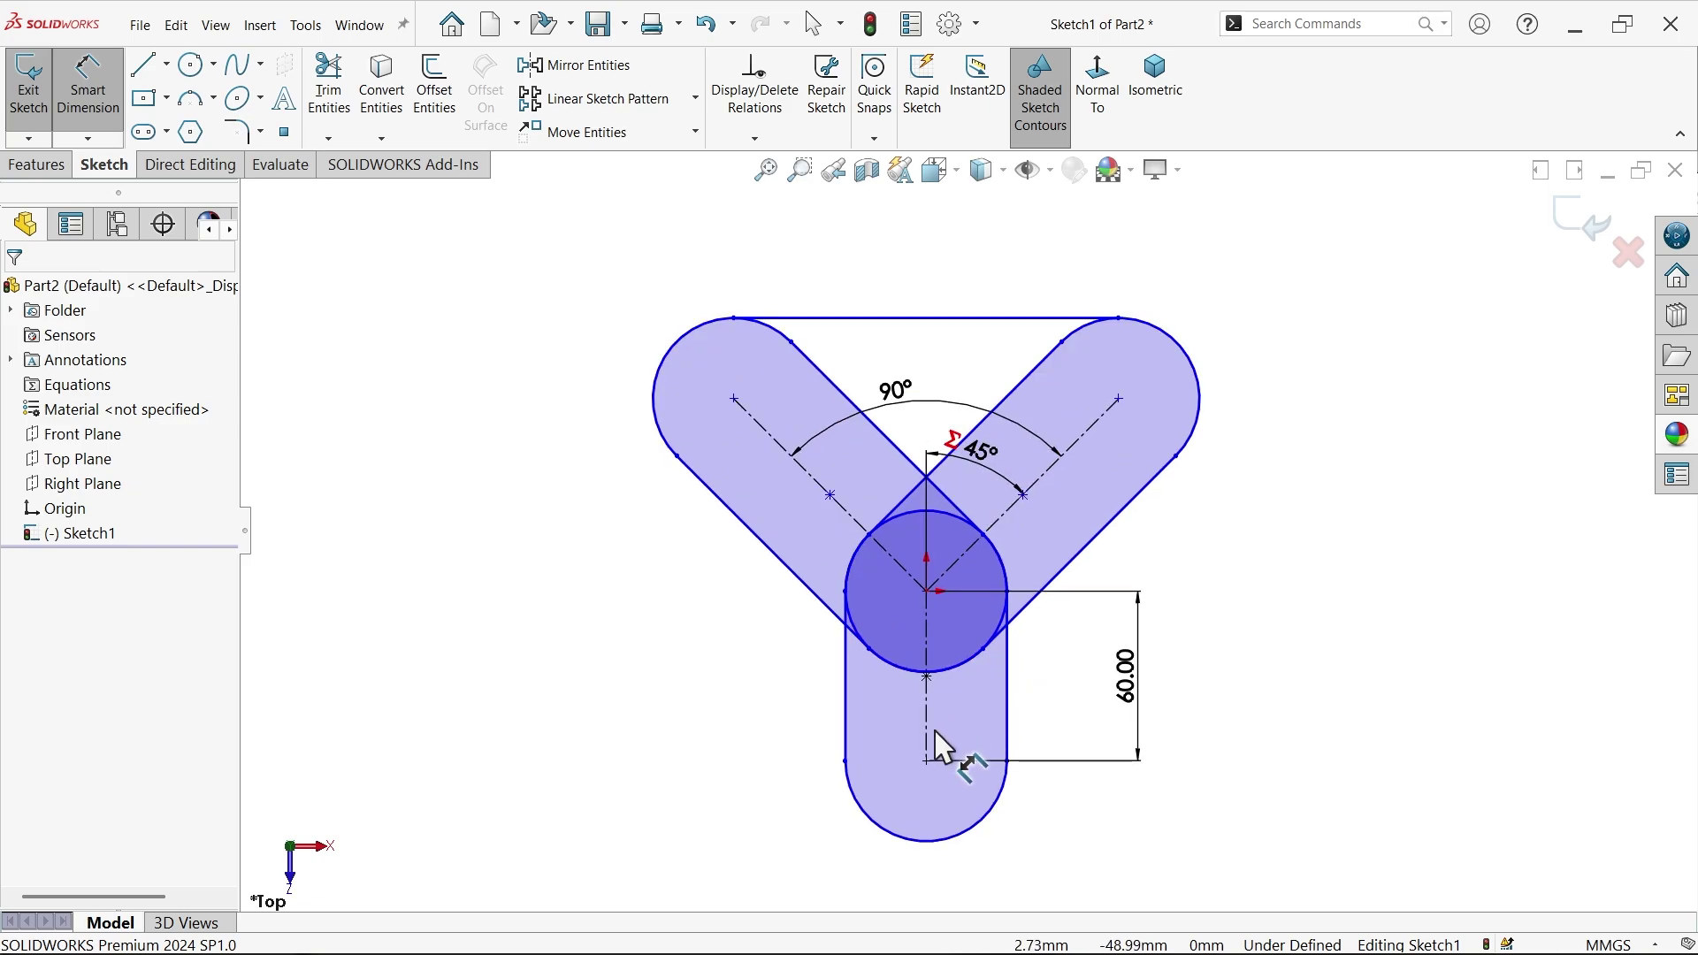
pyautogui.click(926, 763)
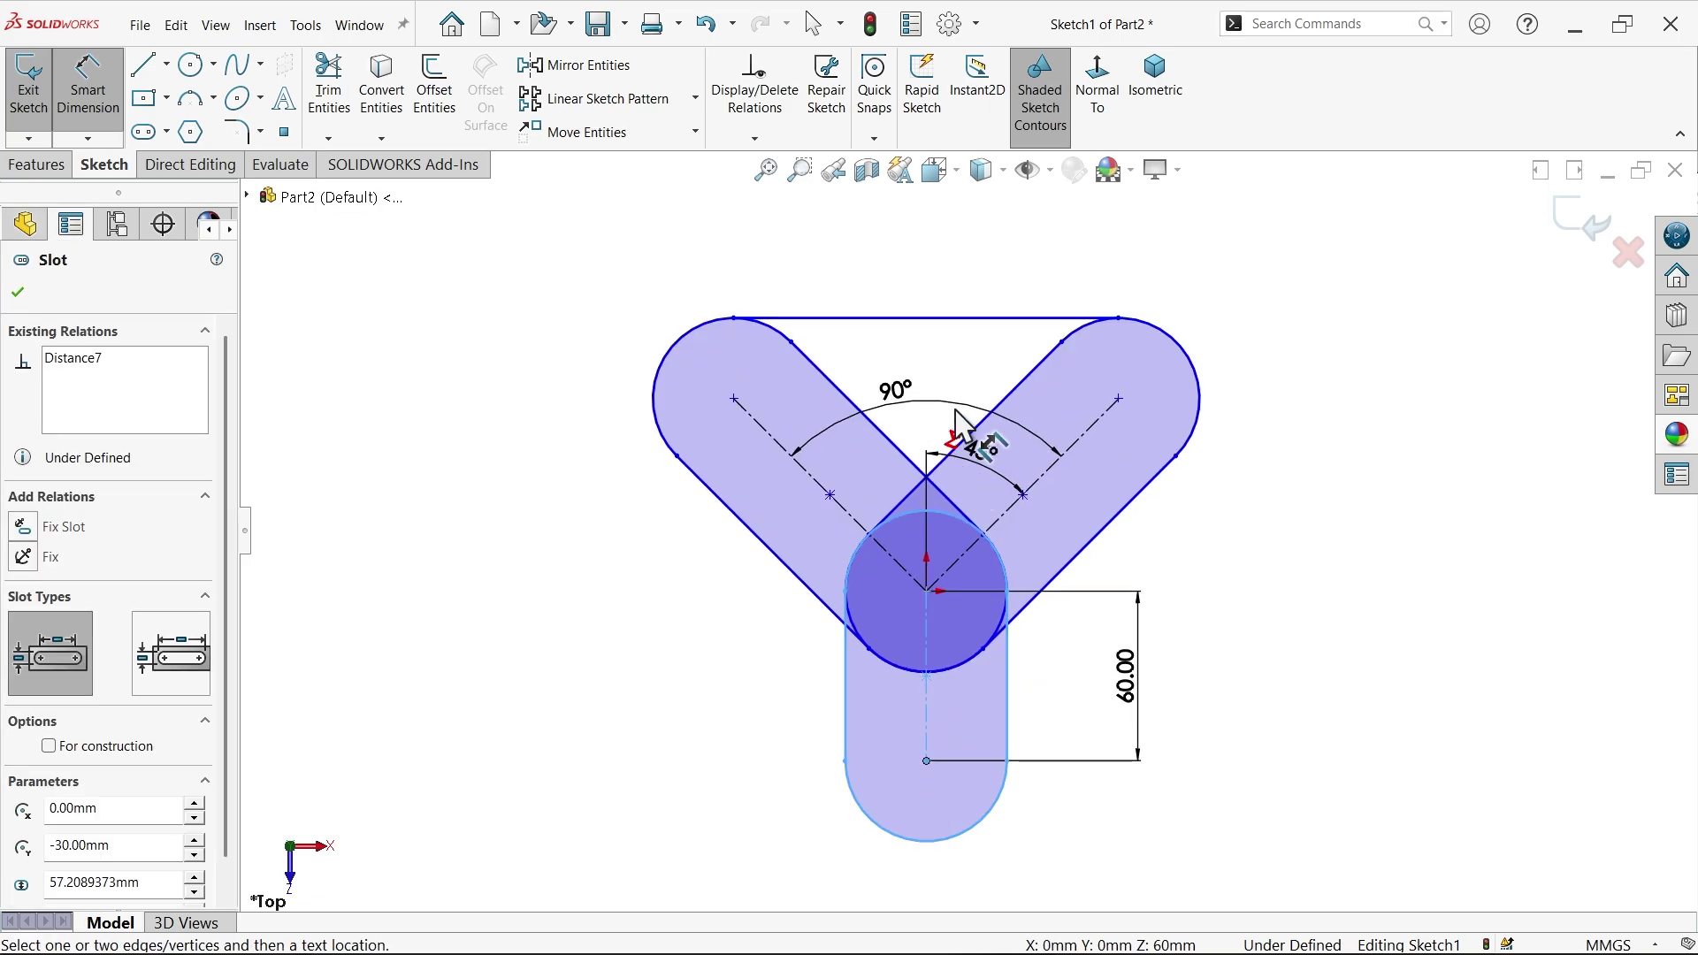
pyautogui.click(970, 319)
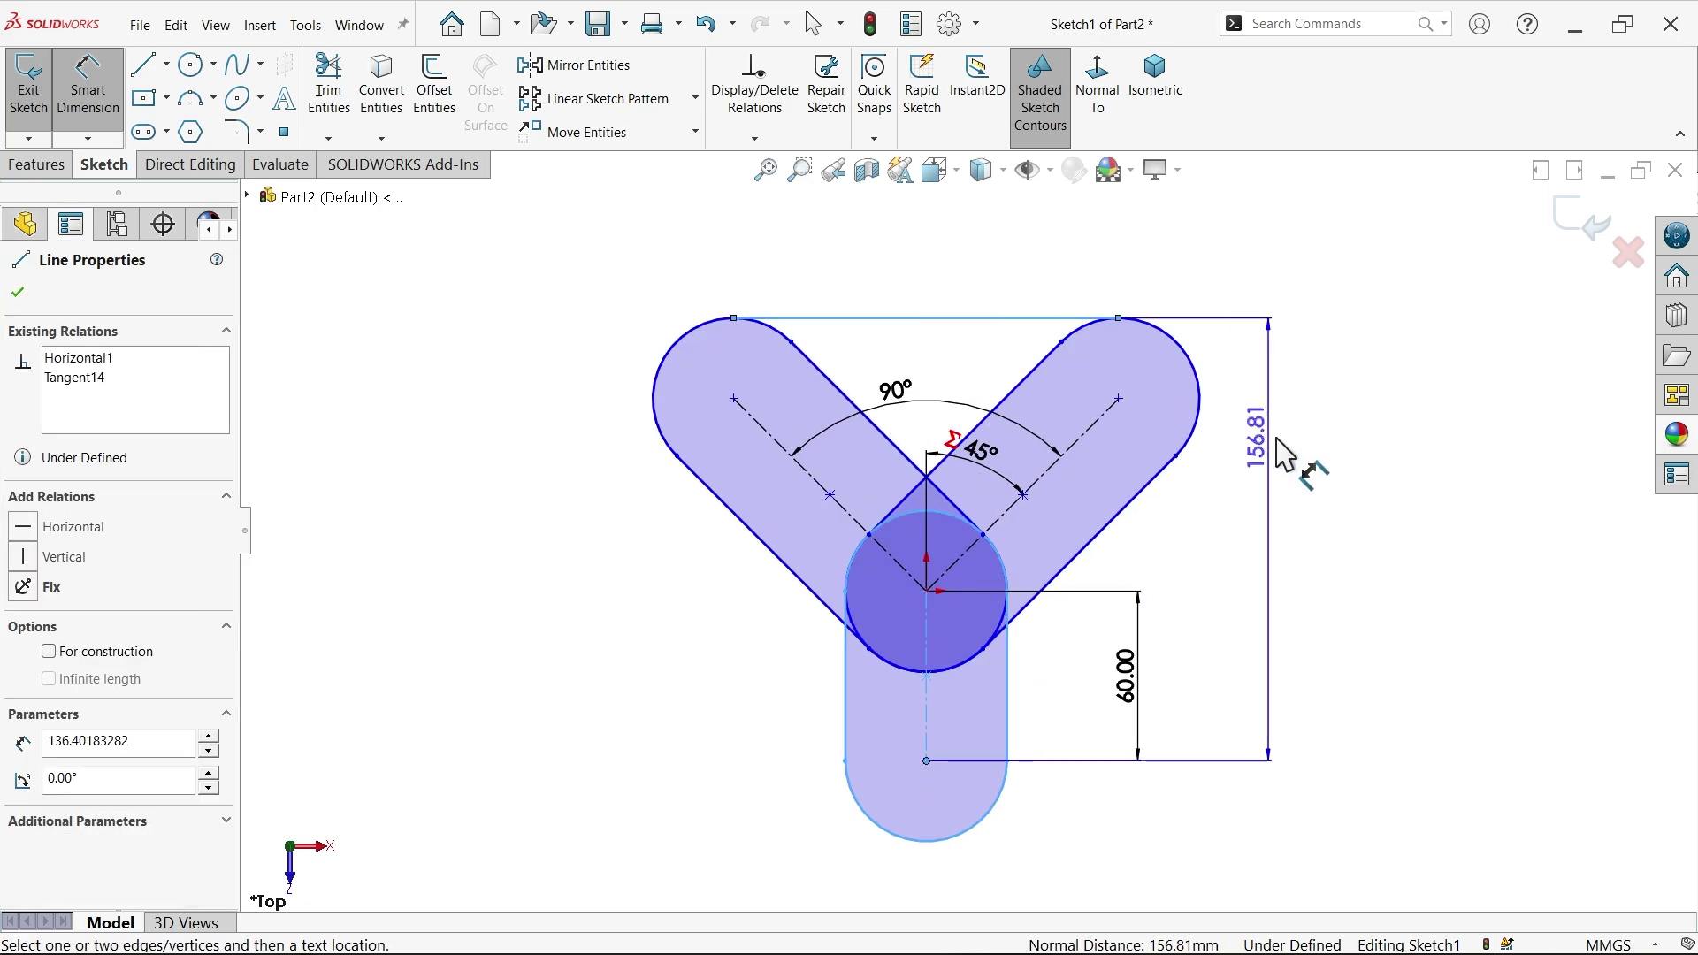
pyautogui.click(1356, 478)
pyautogui.write('11')
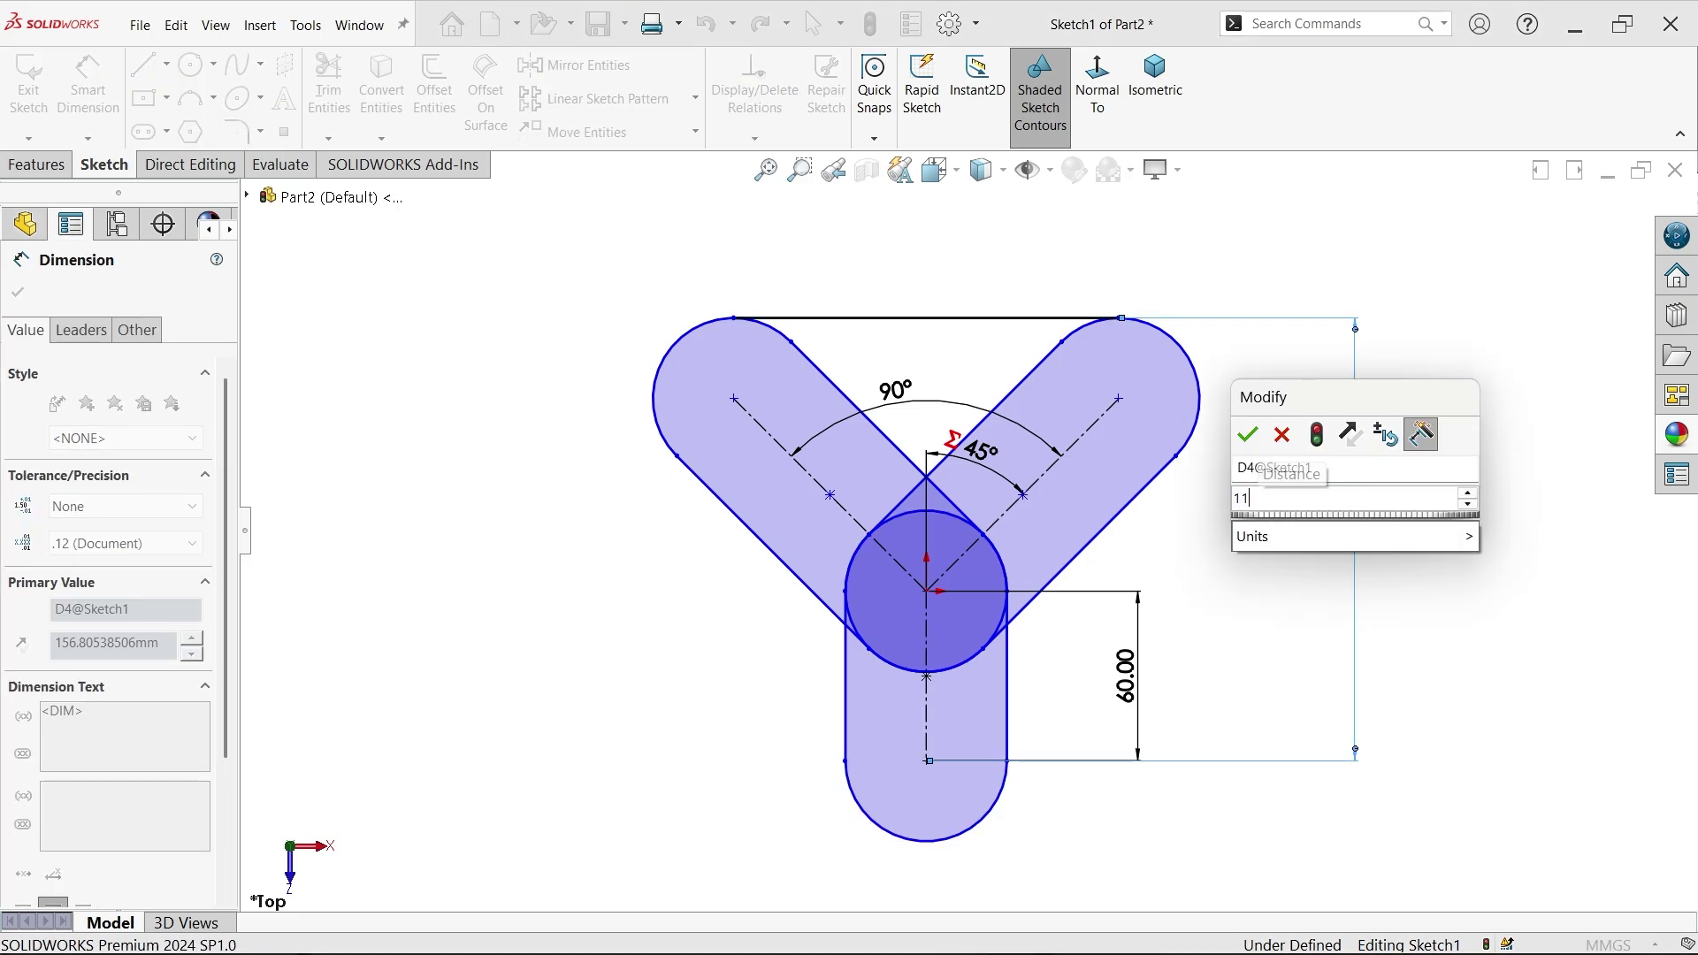
pyautogui.write('5')
pyautogui.click(1257, 431)
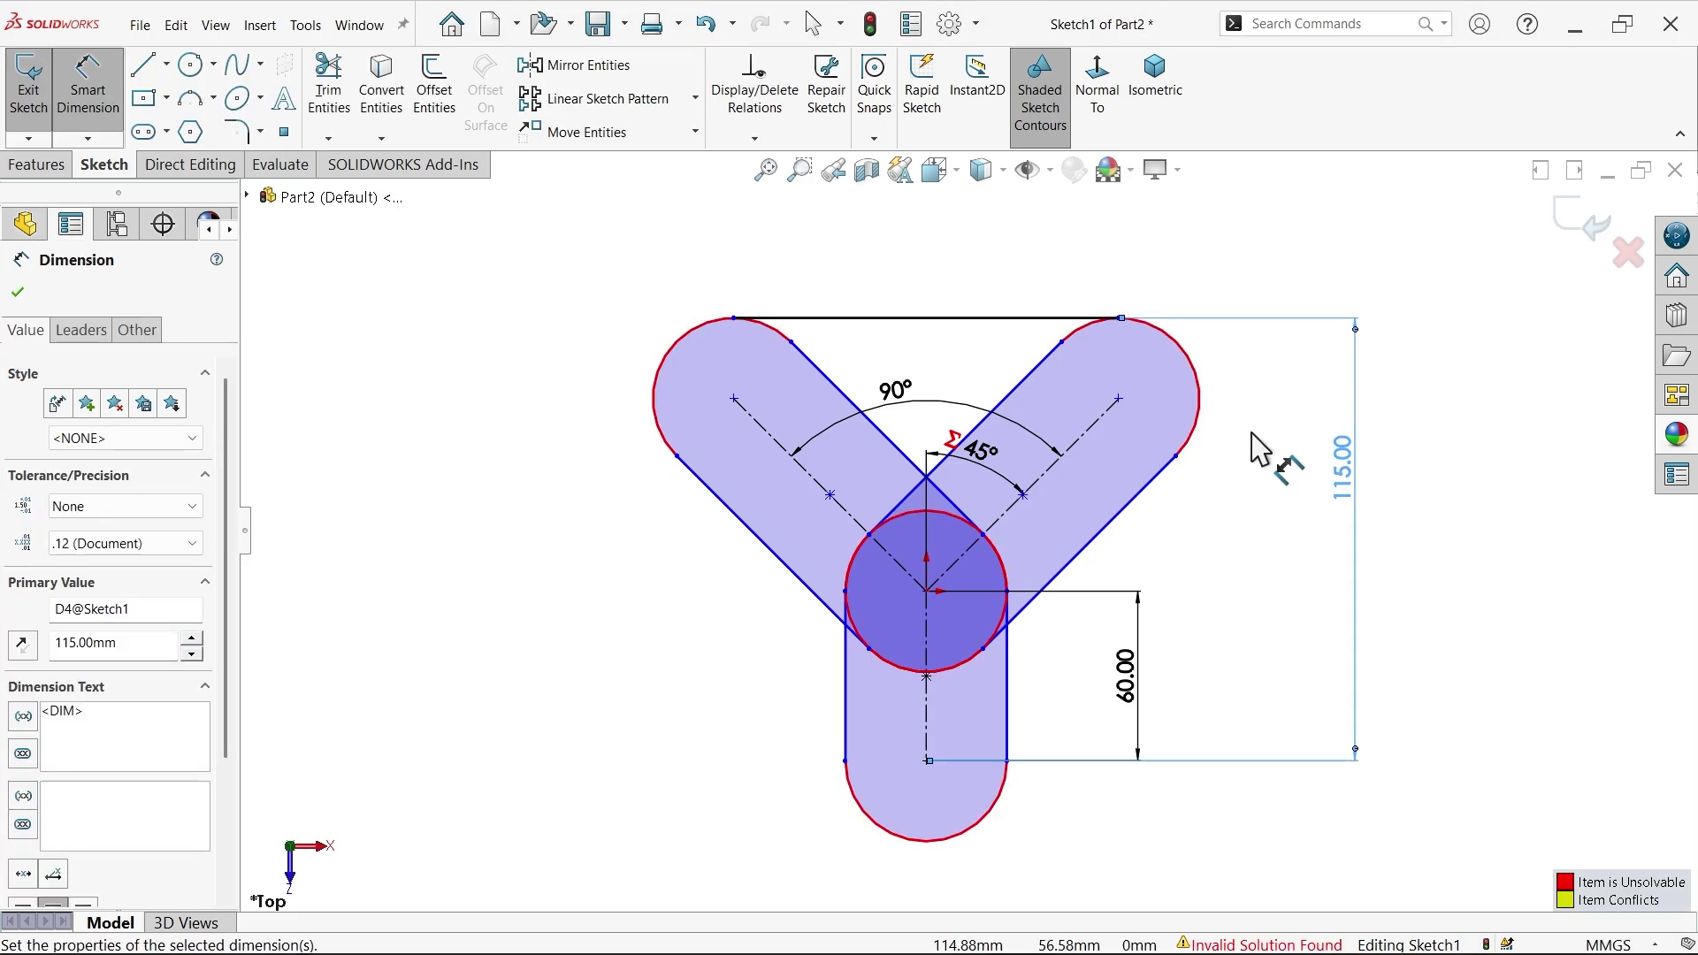
# - Set the slot end arc radius to R15 mm, fully defining the sketch
pyautogui.scroll(-2, 1105, 685)
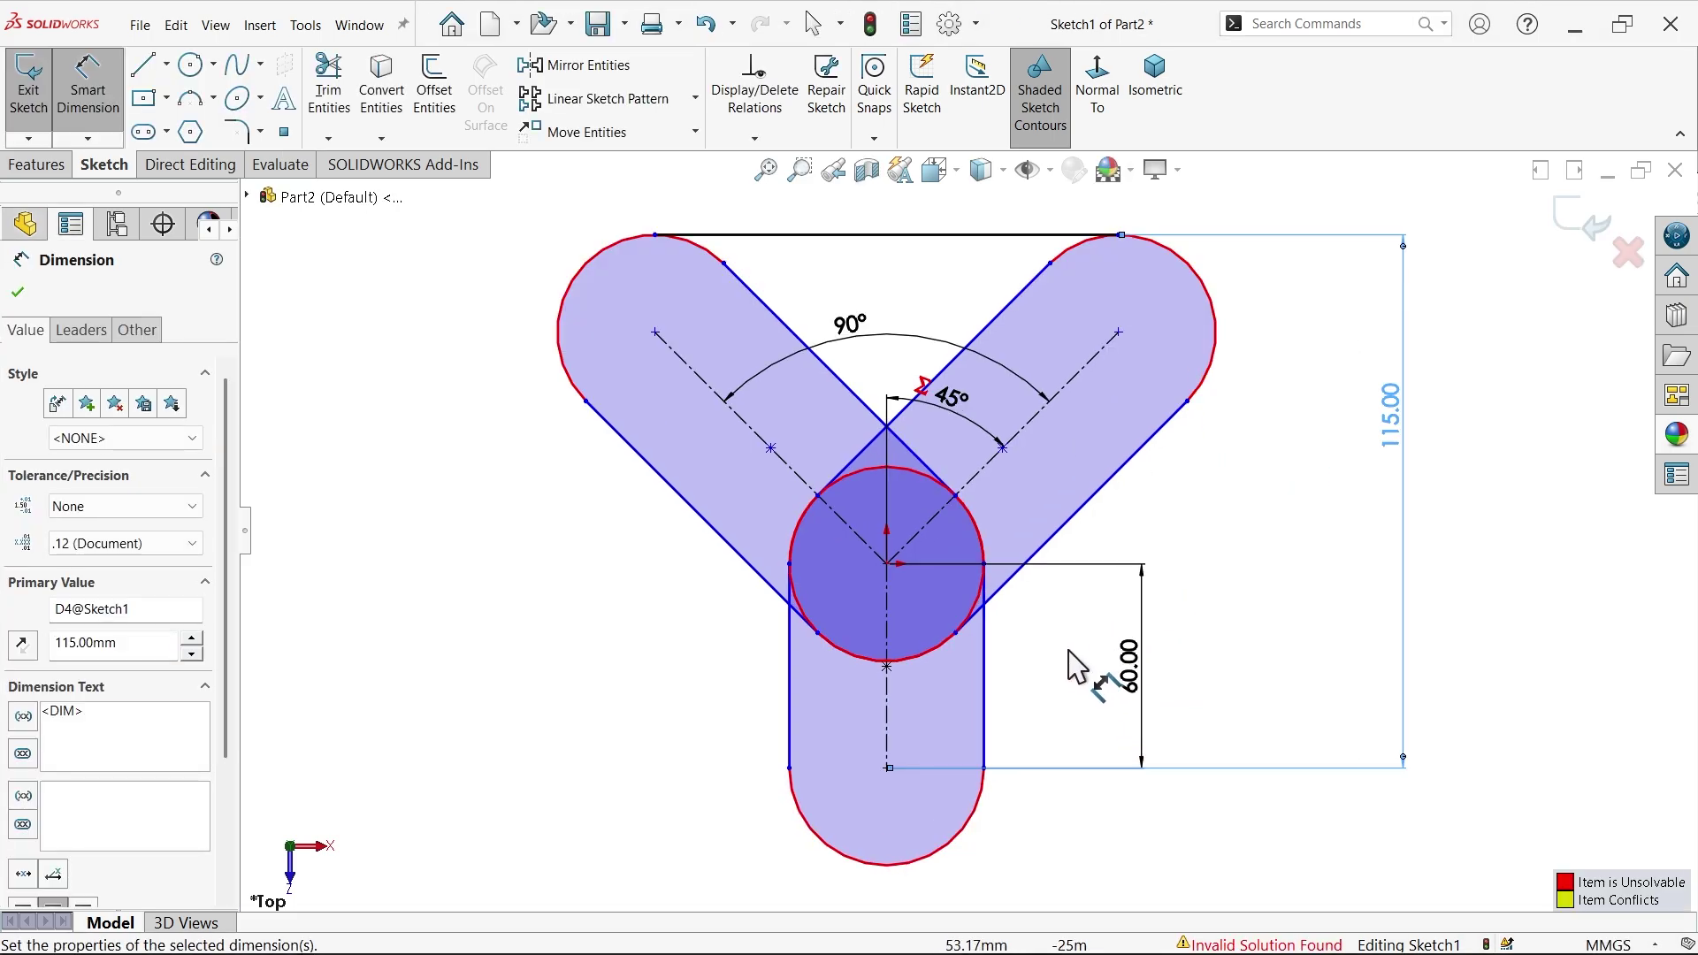
pyautogui.scroll(2, 1043, 601)
pyautogui.scroll(-1, 626, 371)
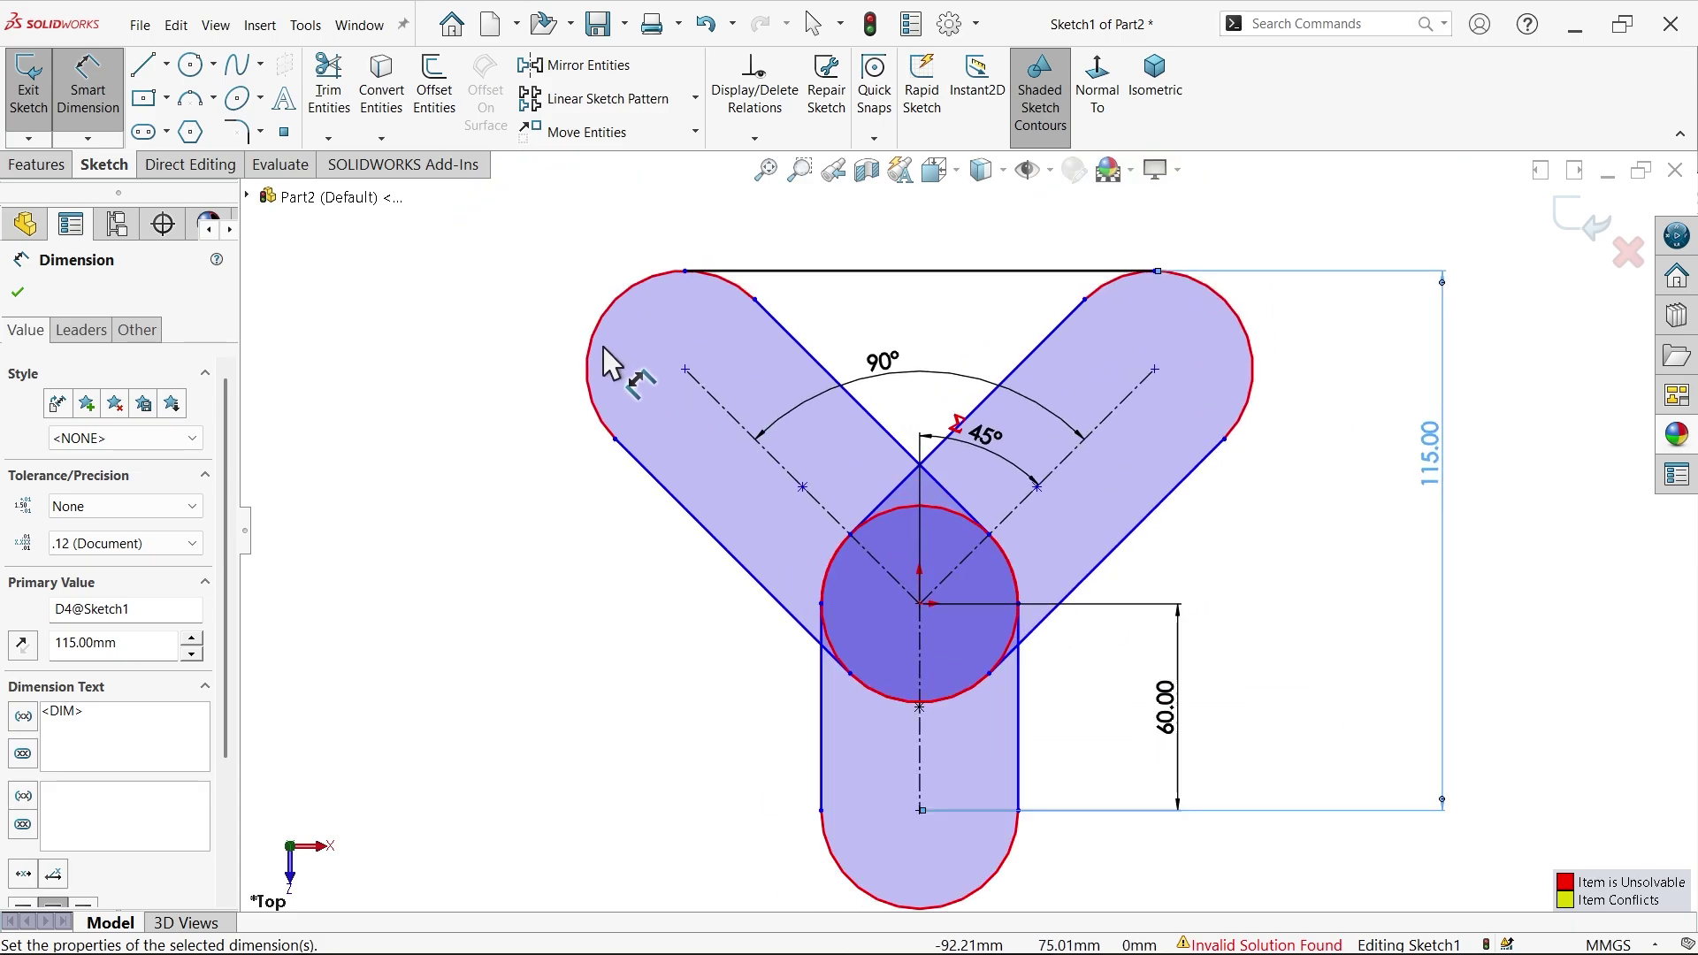
pyautogui.click(530, 359)
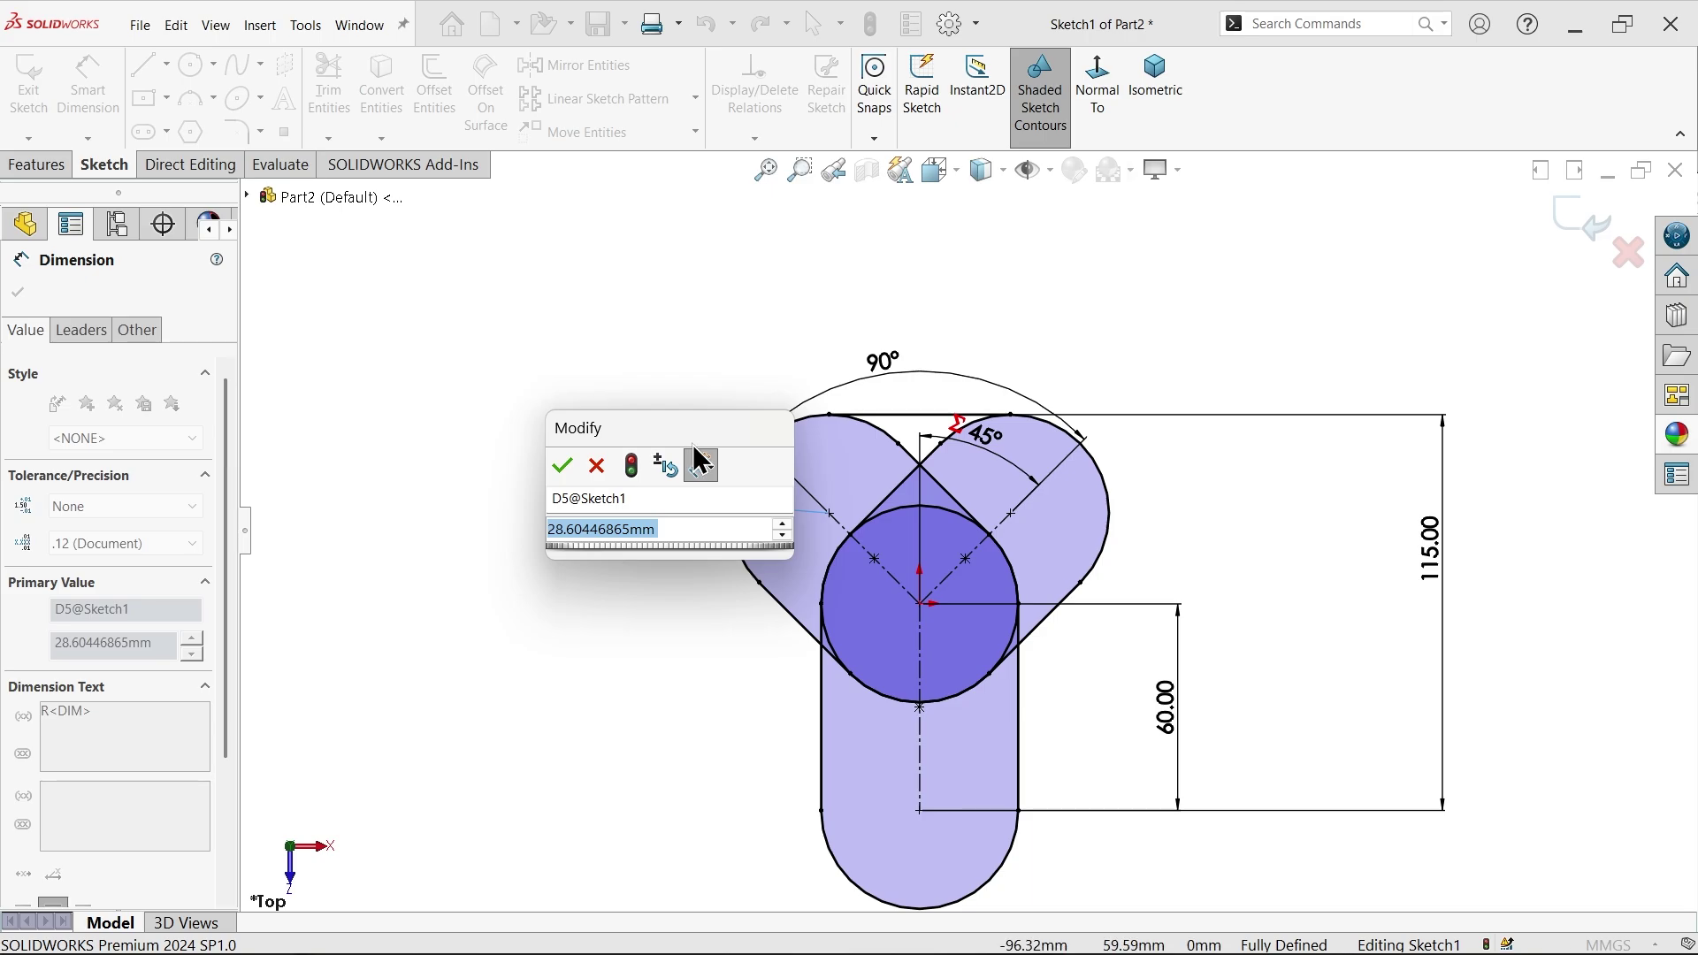
pyautogui.moveTo(674, 433); pyautogui.dragTo(478, 212)
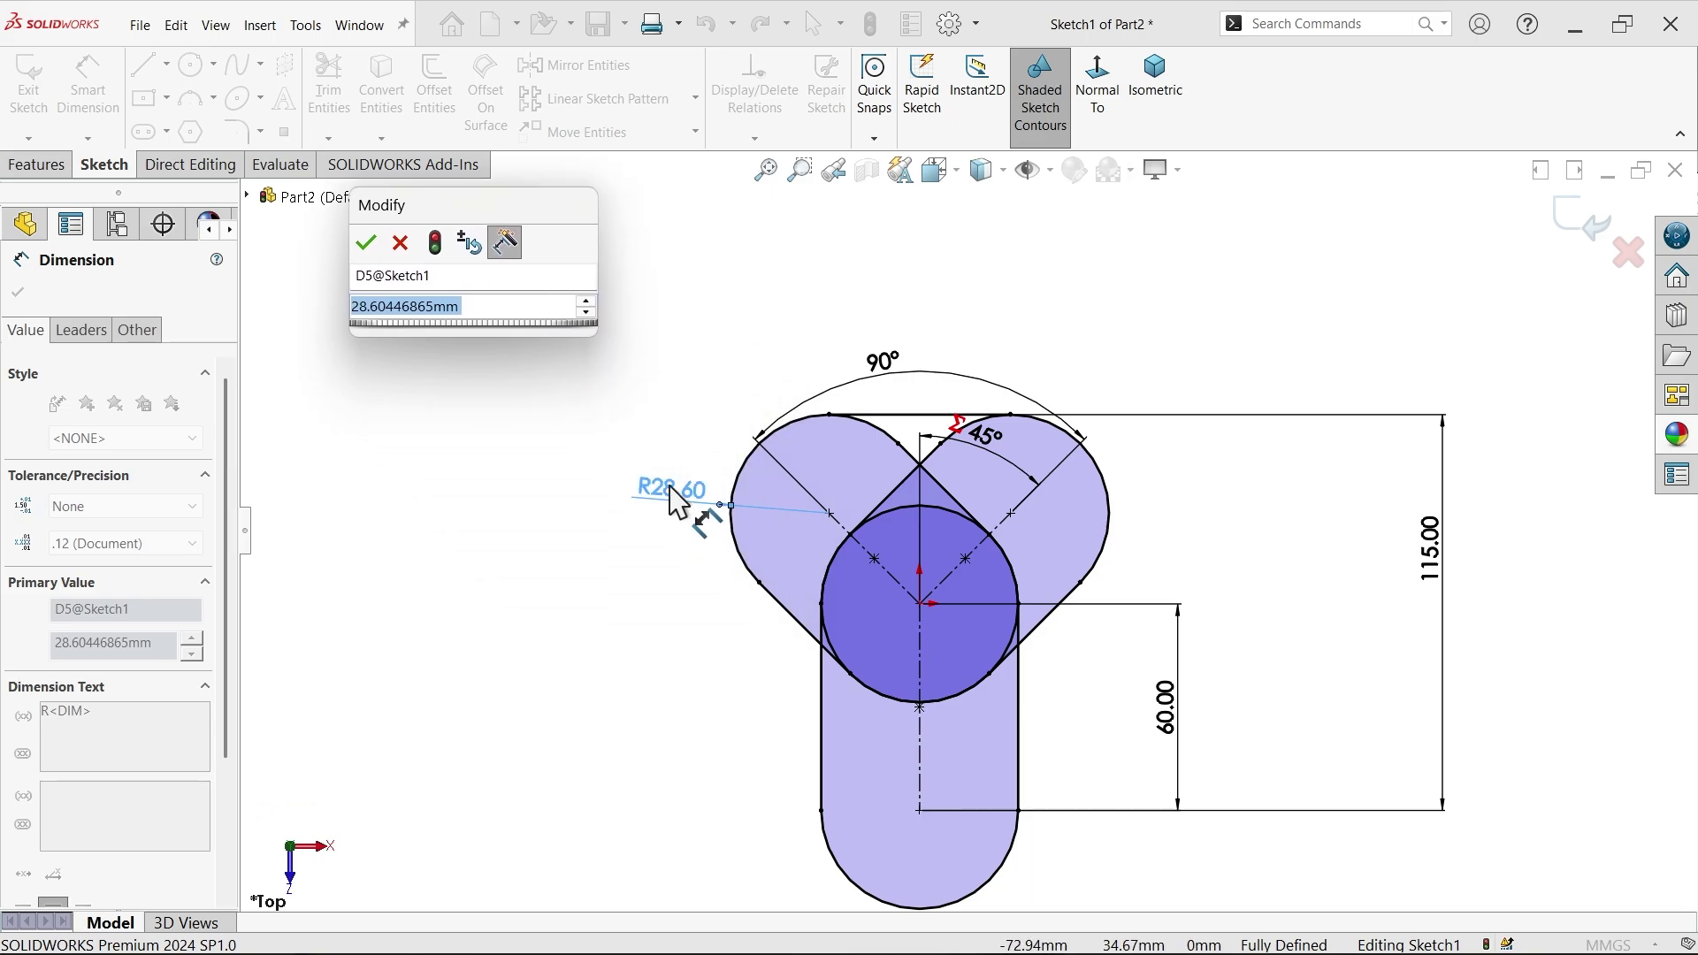
pyautogui.click(366, 242)
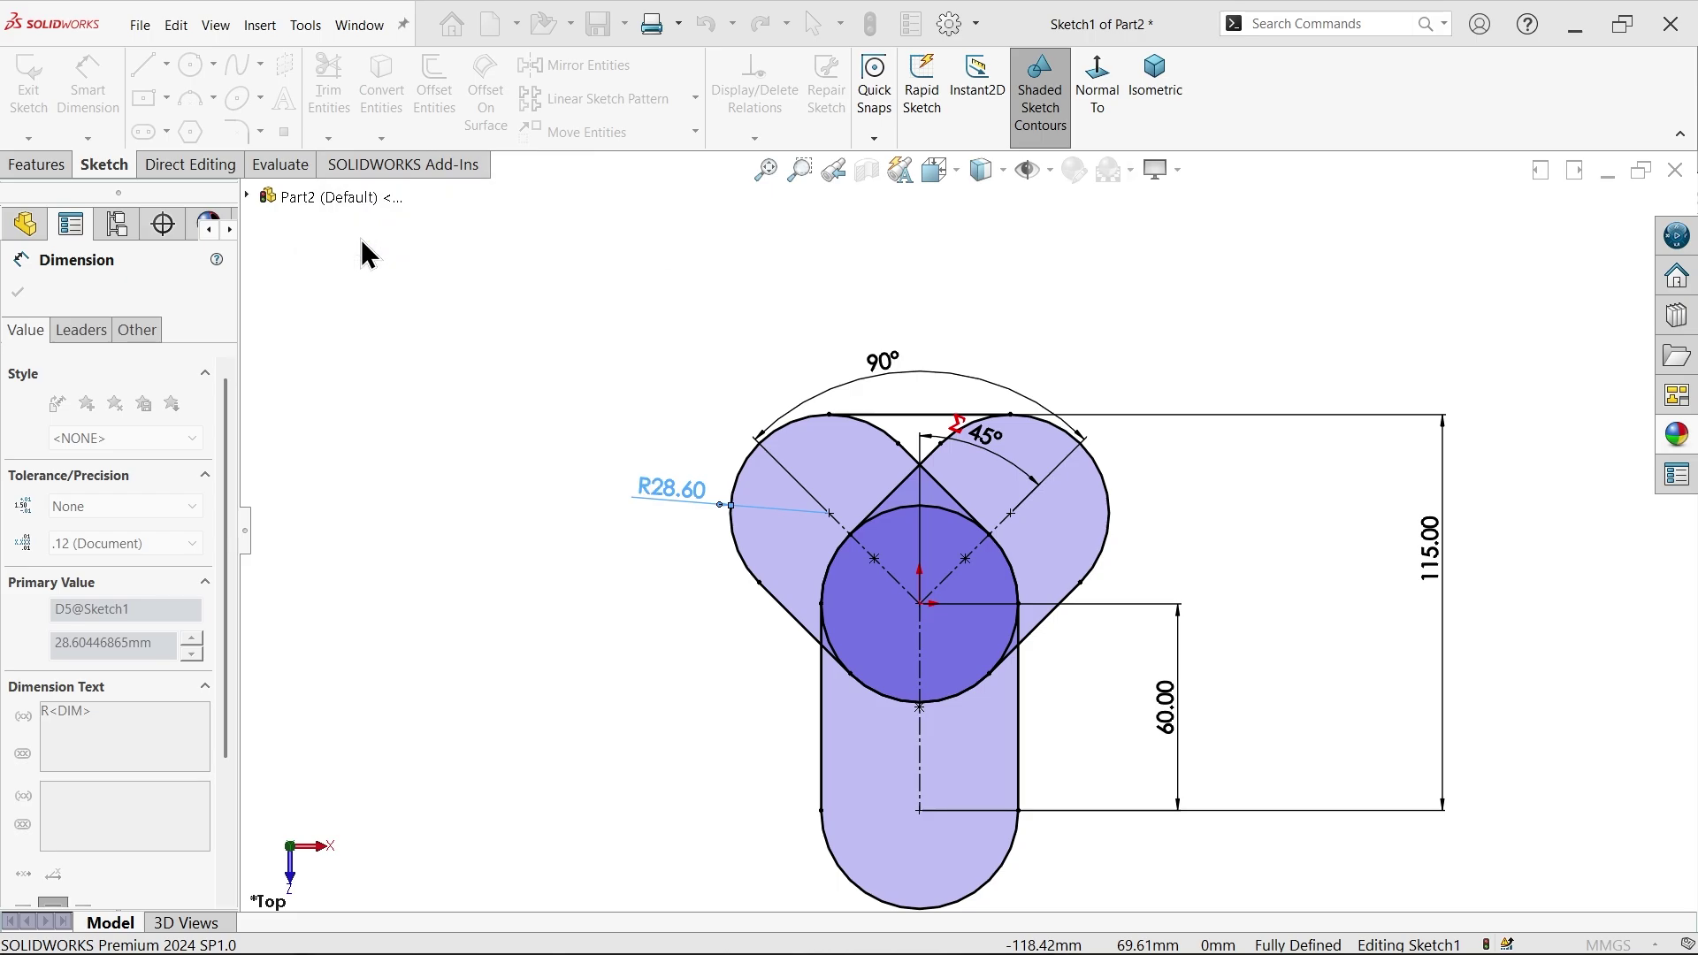
pyautogui.scroll(3, 973, 699)
pyautogui.scroll(-5, 1000, 623)
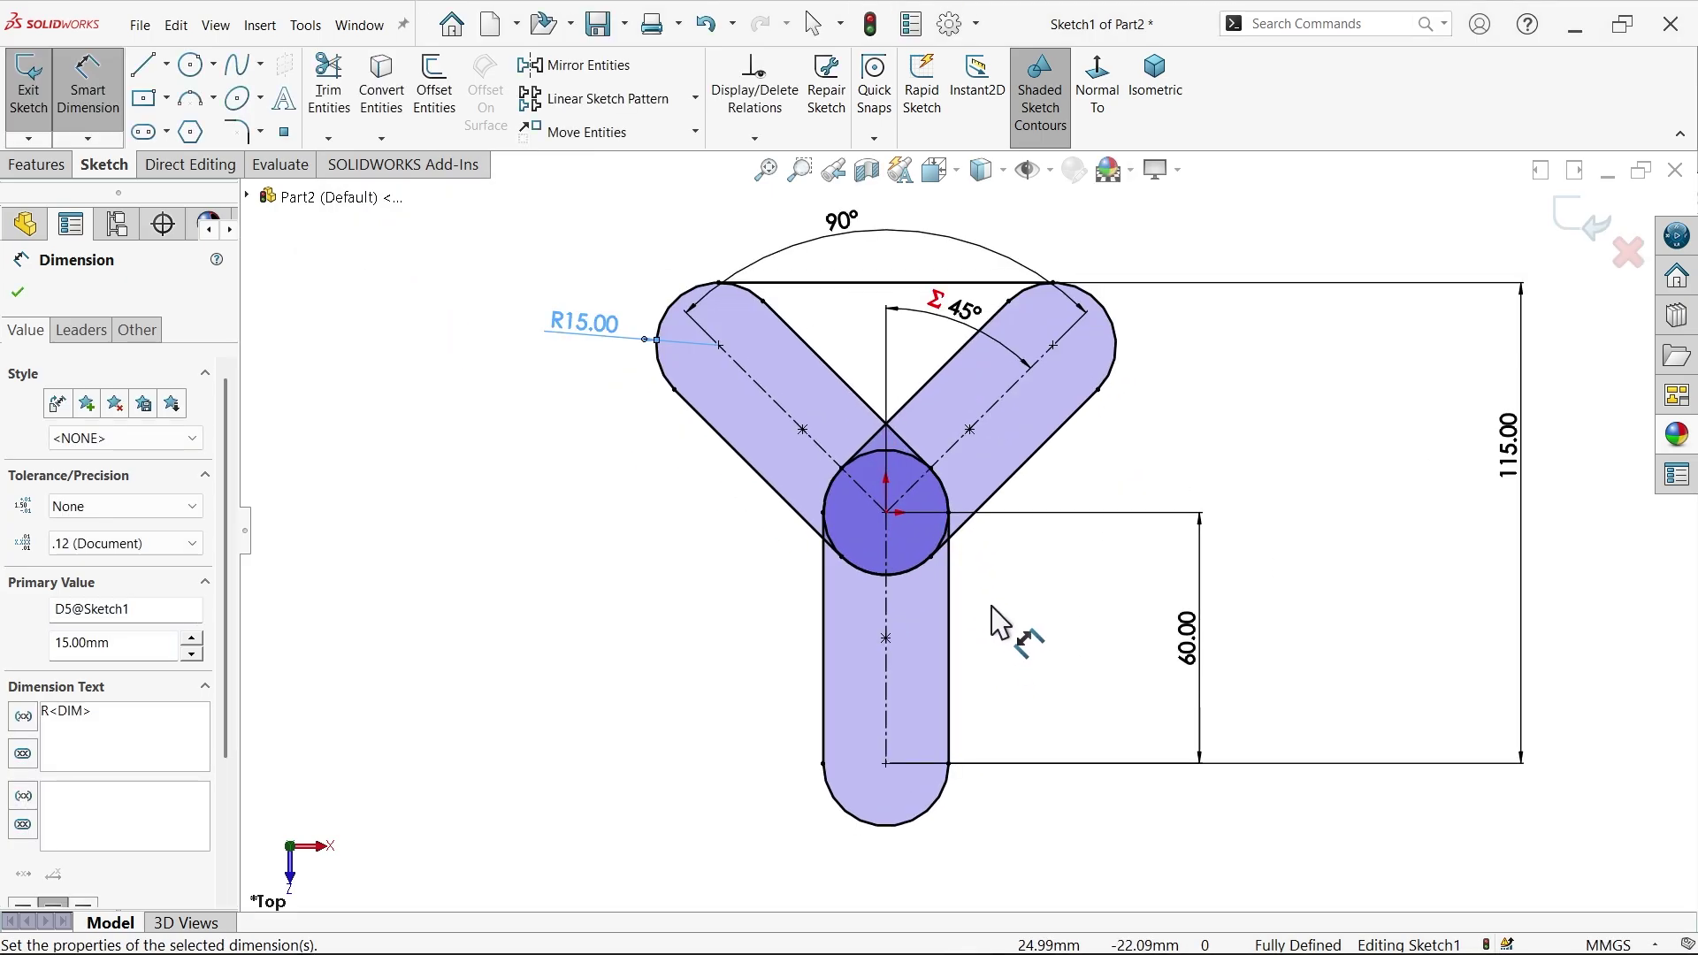
pyautogui.scroll(-2, 990, 570)
pyautogui.scroll(1, 964, 566)
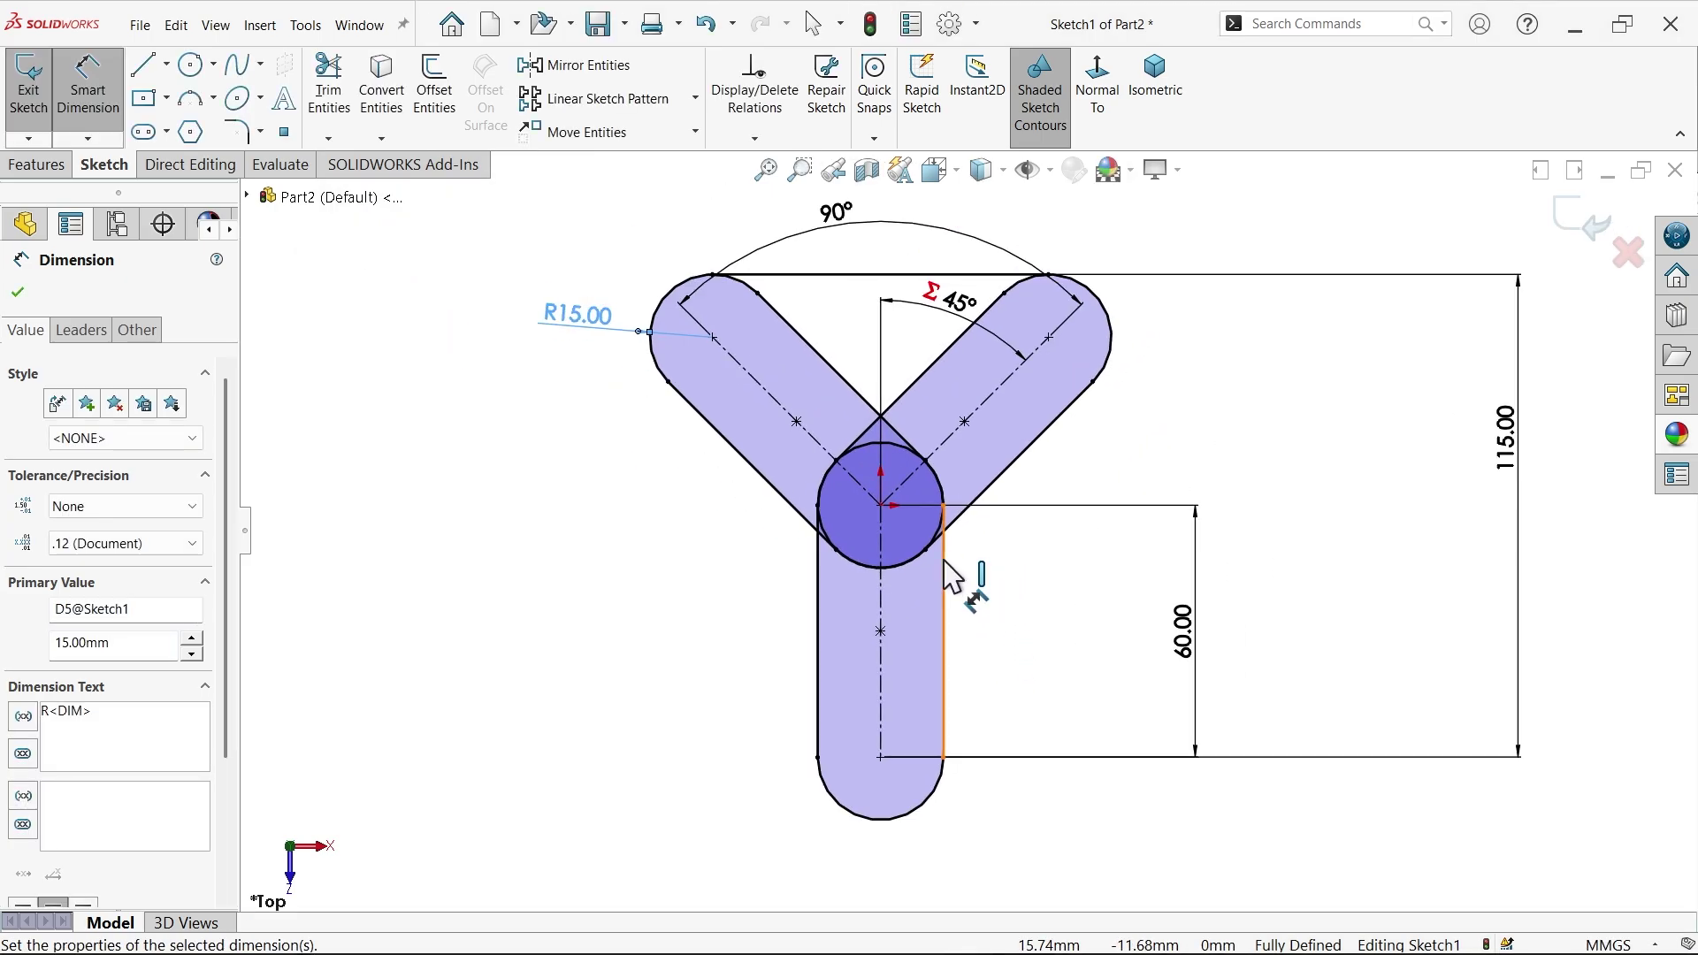
pyautogui.scroll(-1, 950, 522)
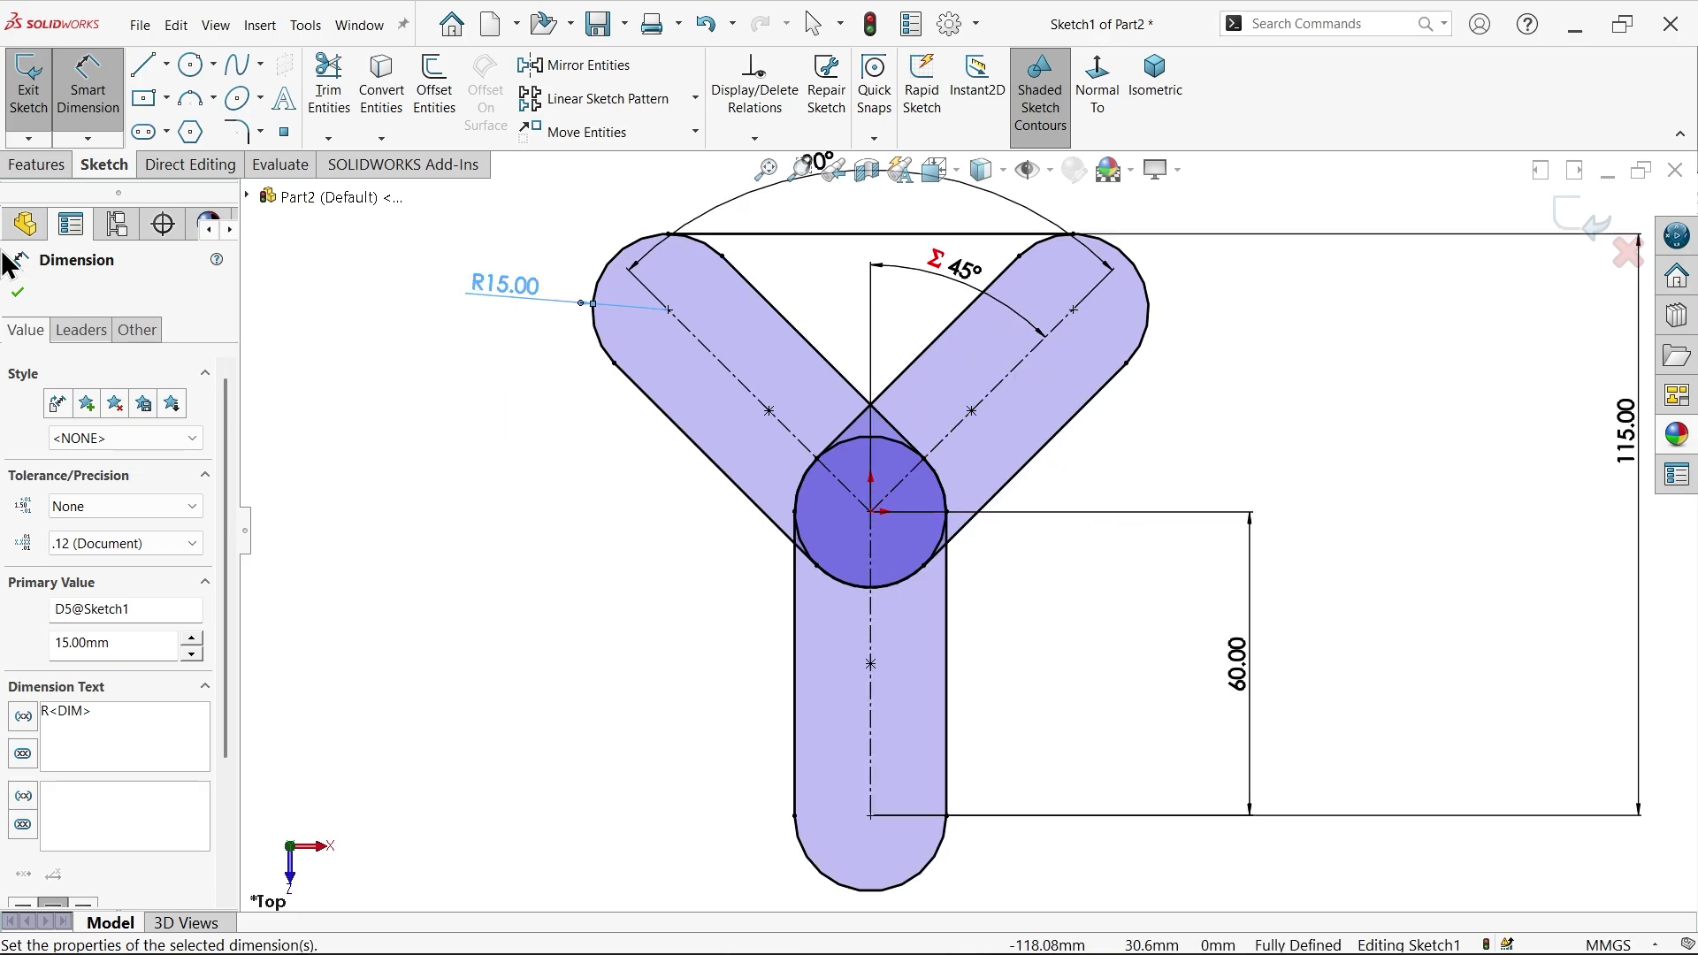
pyautogui.click(18, 293)
# - Start an Extruded Boss/Base and pick the arm, triangle, sliver and central circle regions
pyautogui.click(36, 164)
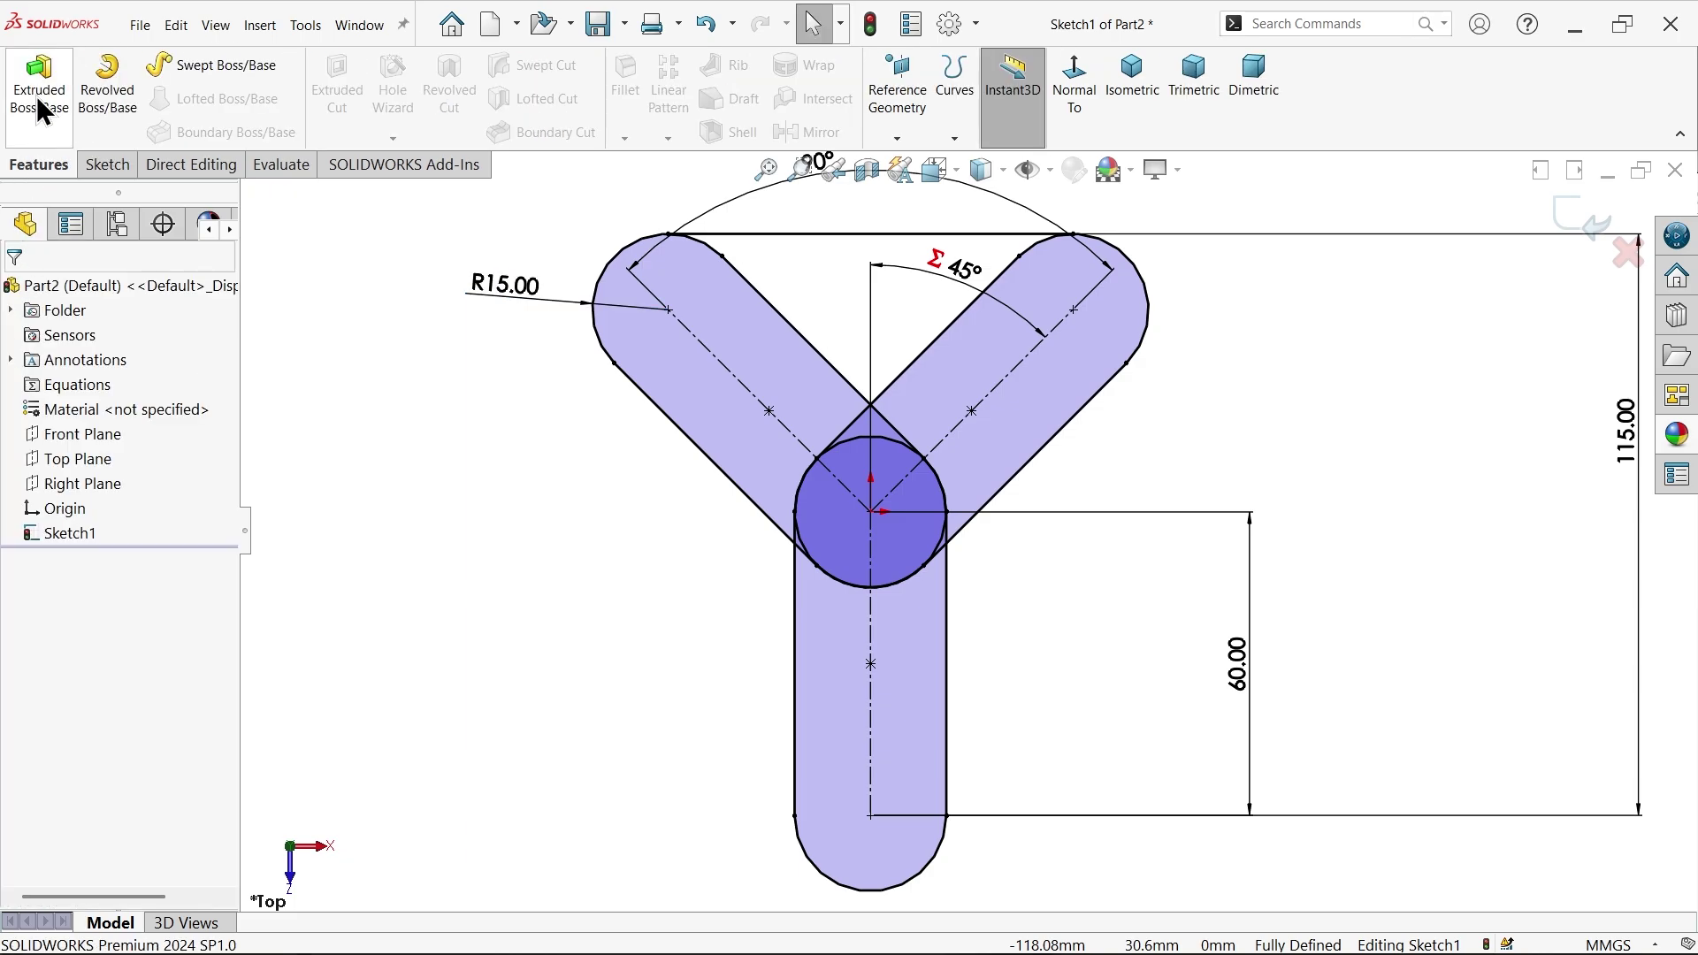
pyautogui.click(41, 108)
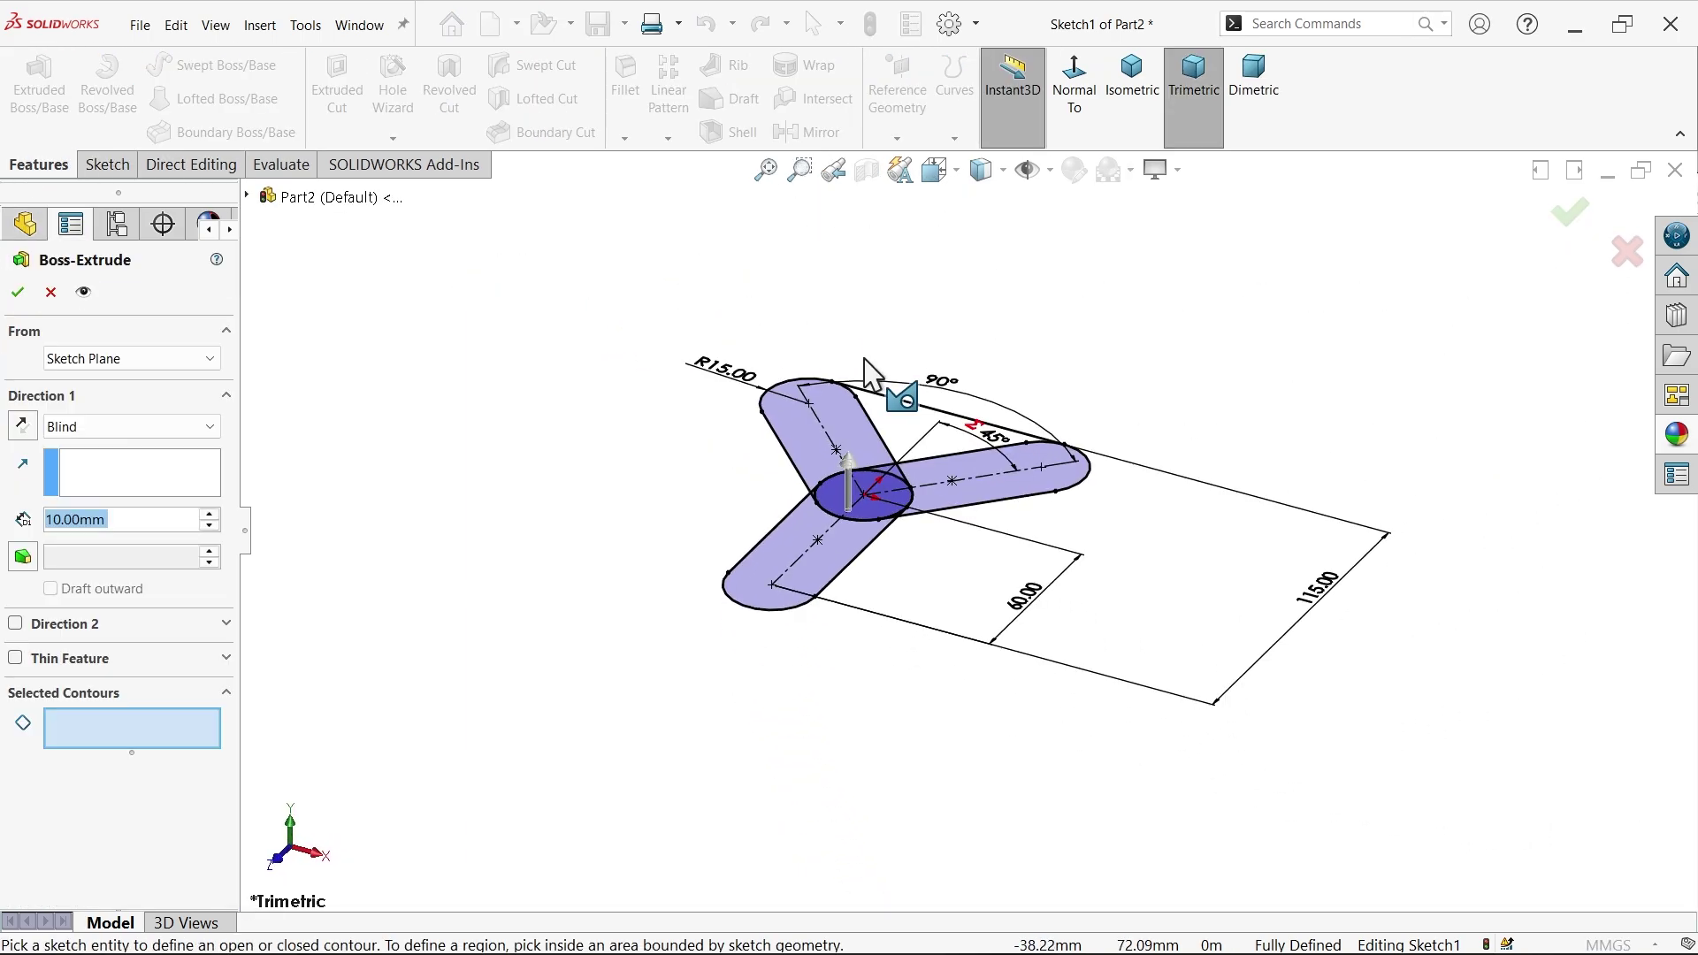
pyautogui.click(1135, 104)
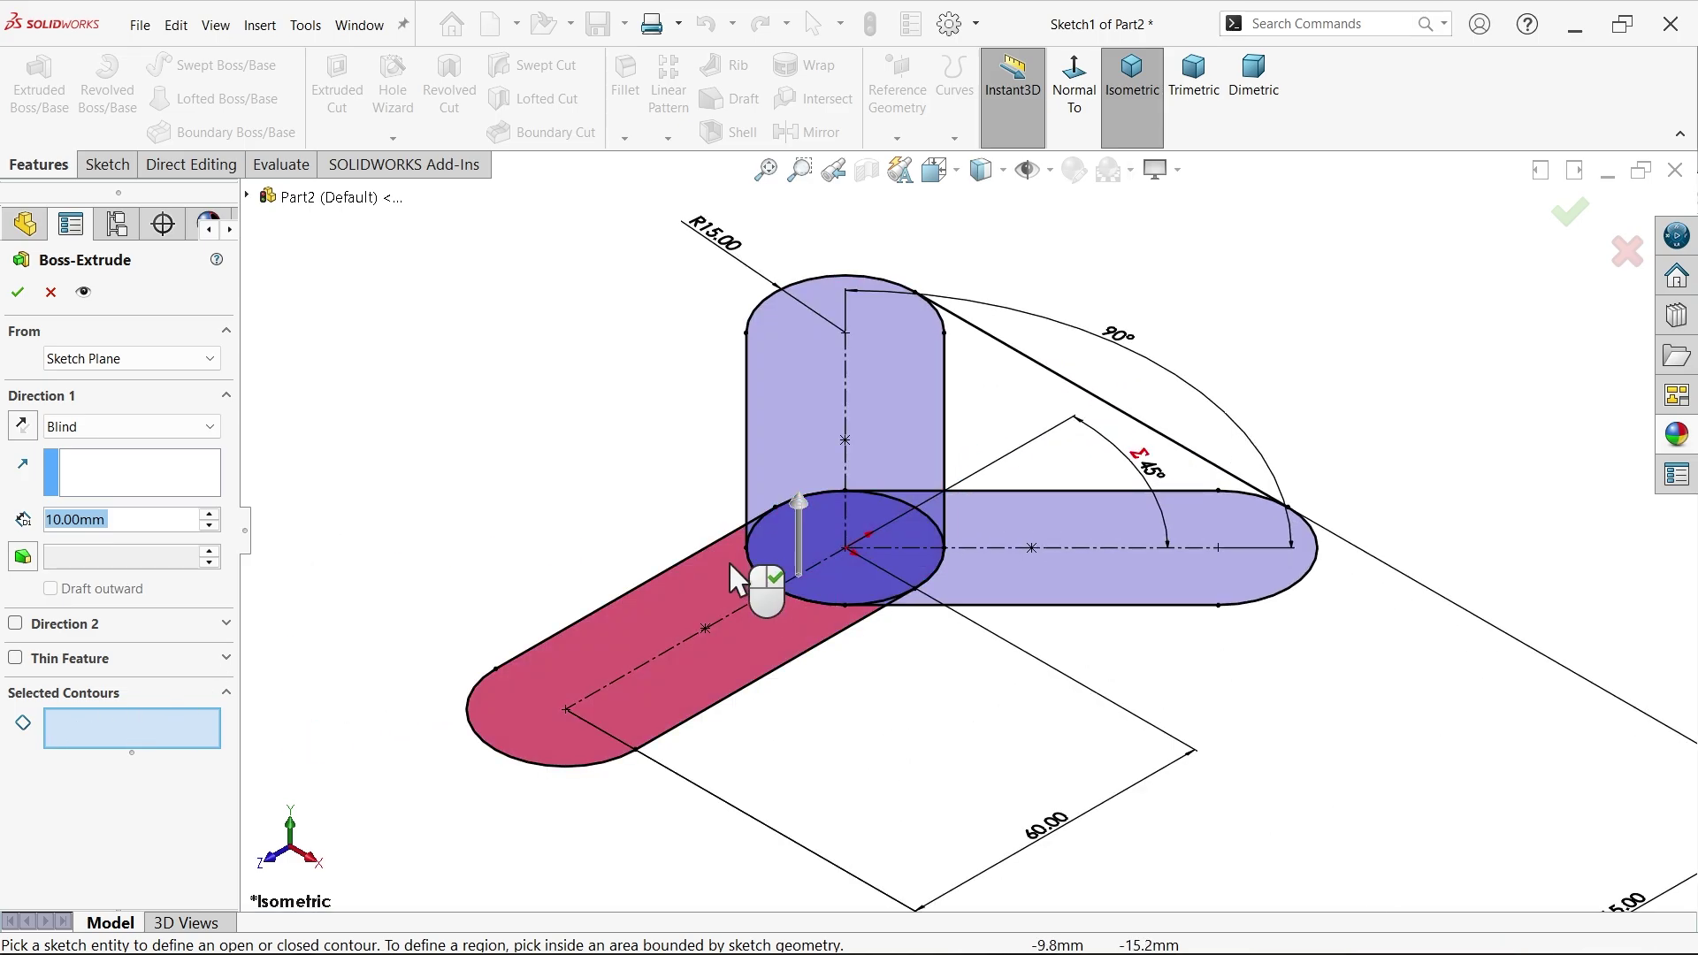
pyautogui.scroll(-2, 884, 452)
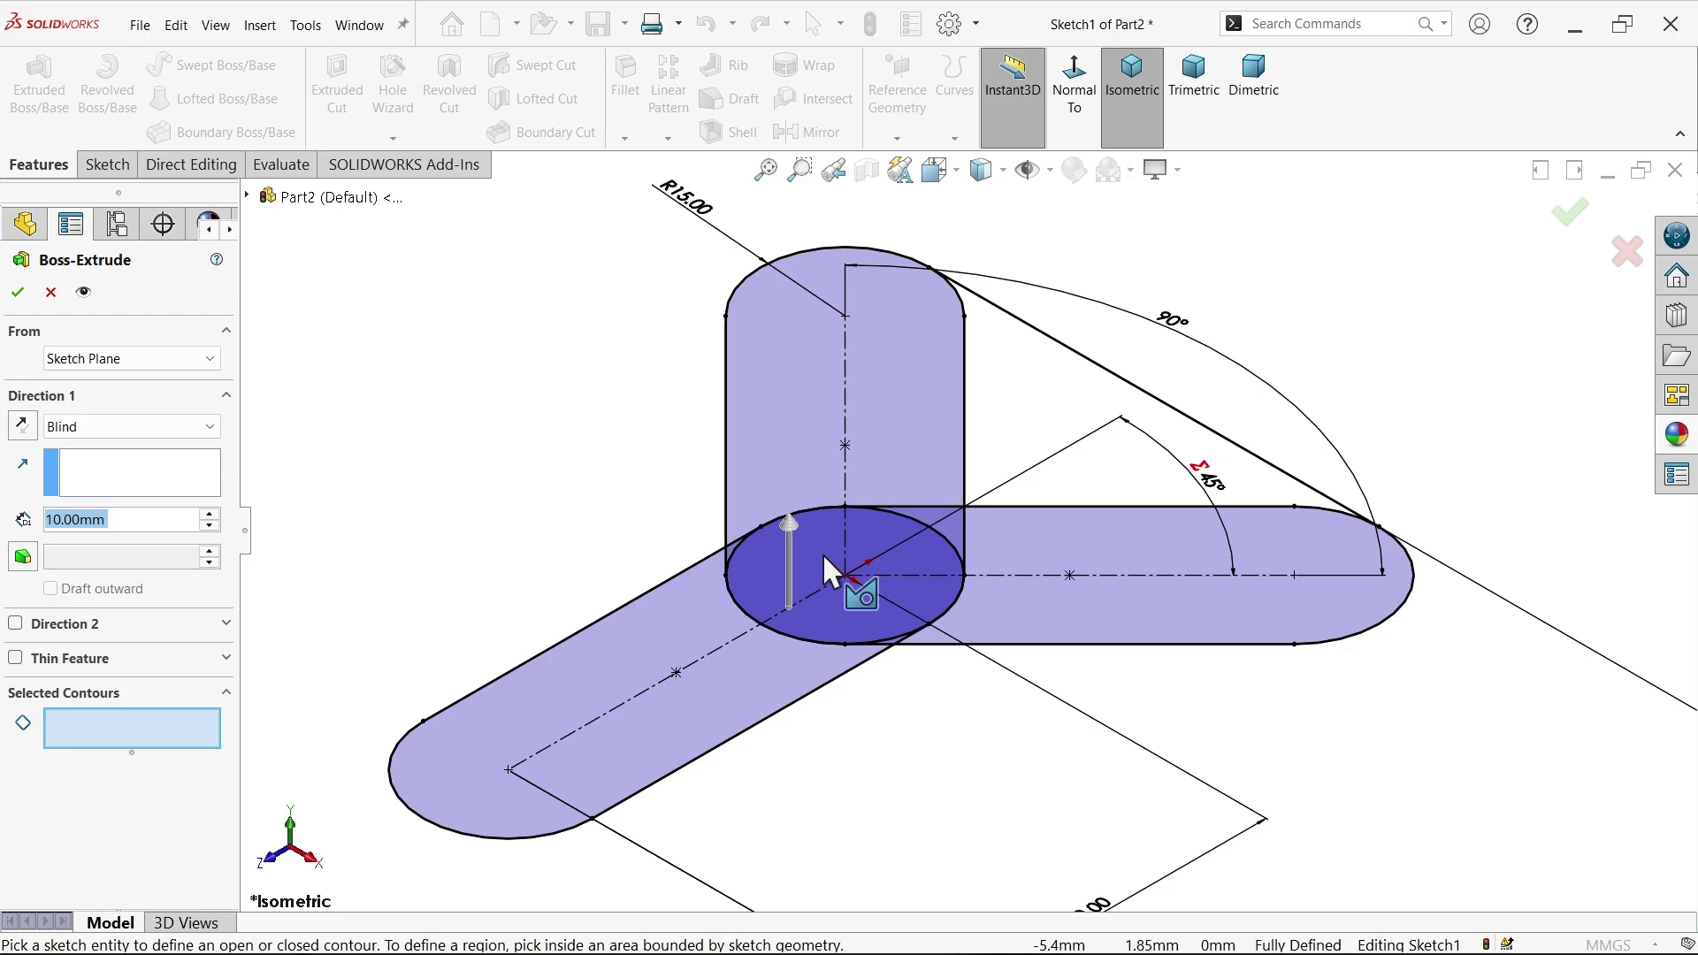
pyautogui.click(790, 359)
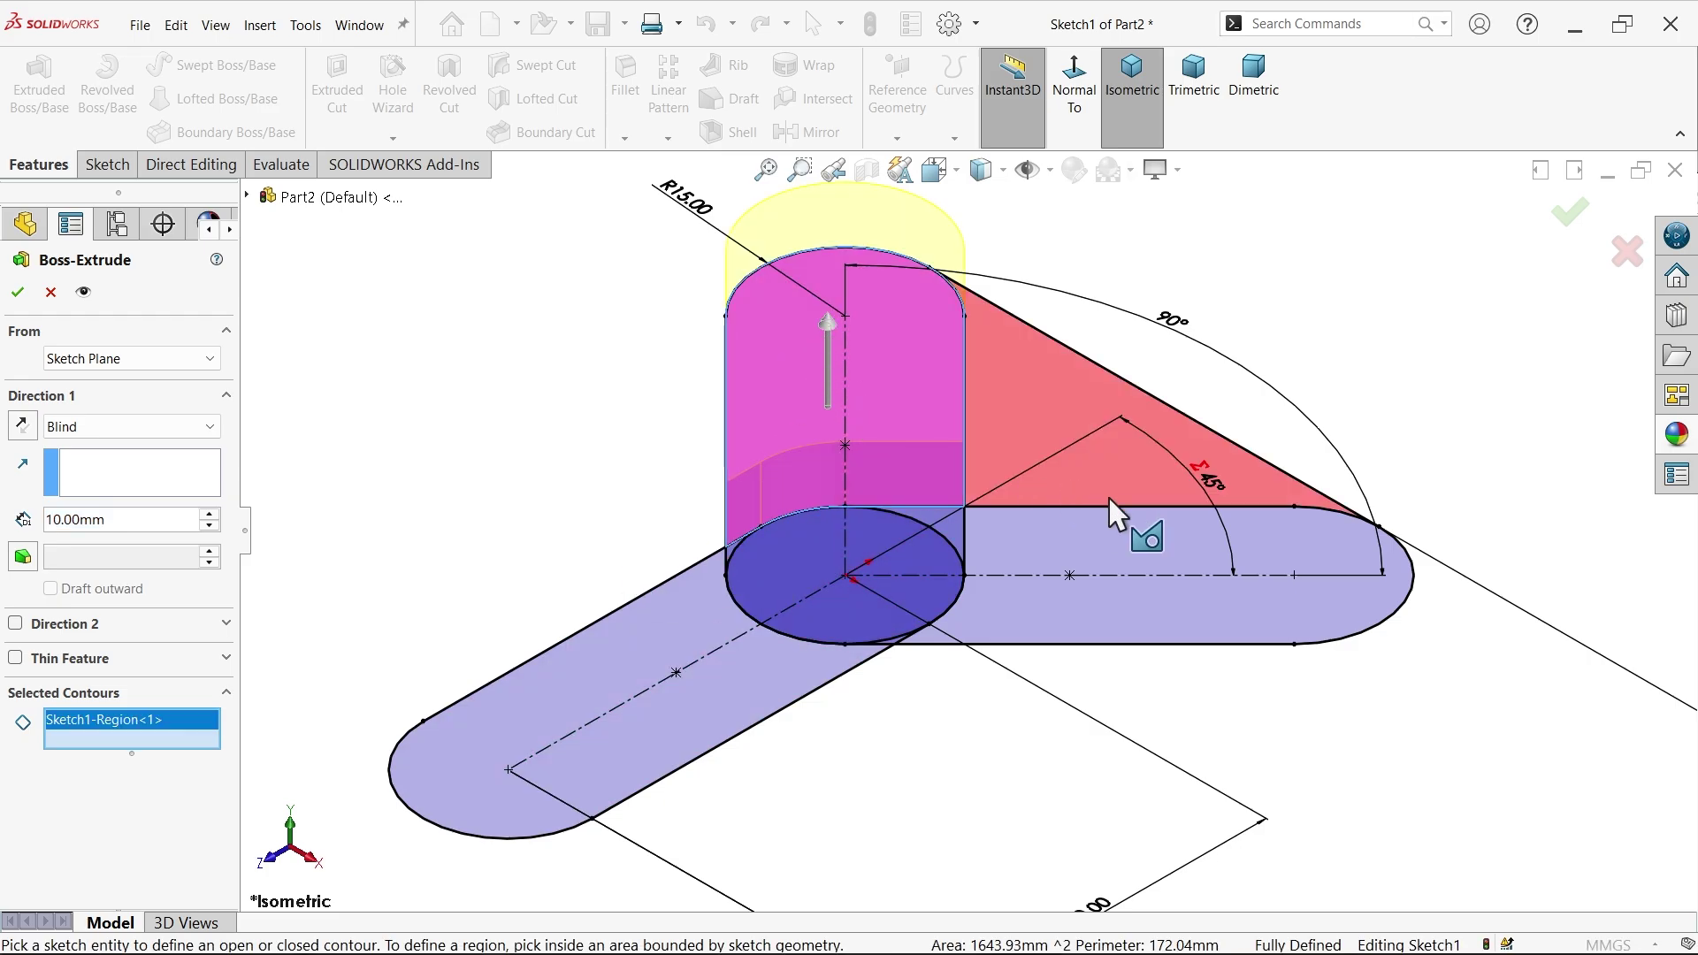
pyautogui.click(1178, 533)
pyautogui.click(1109, 449)
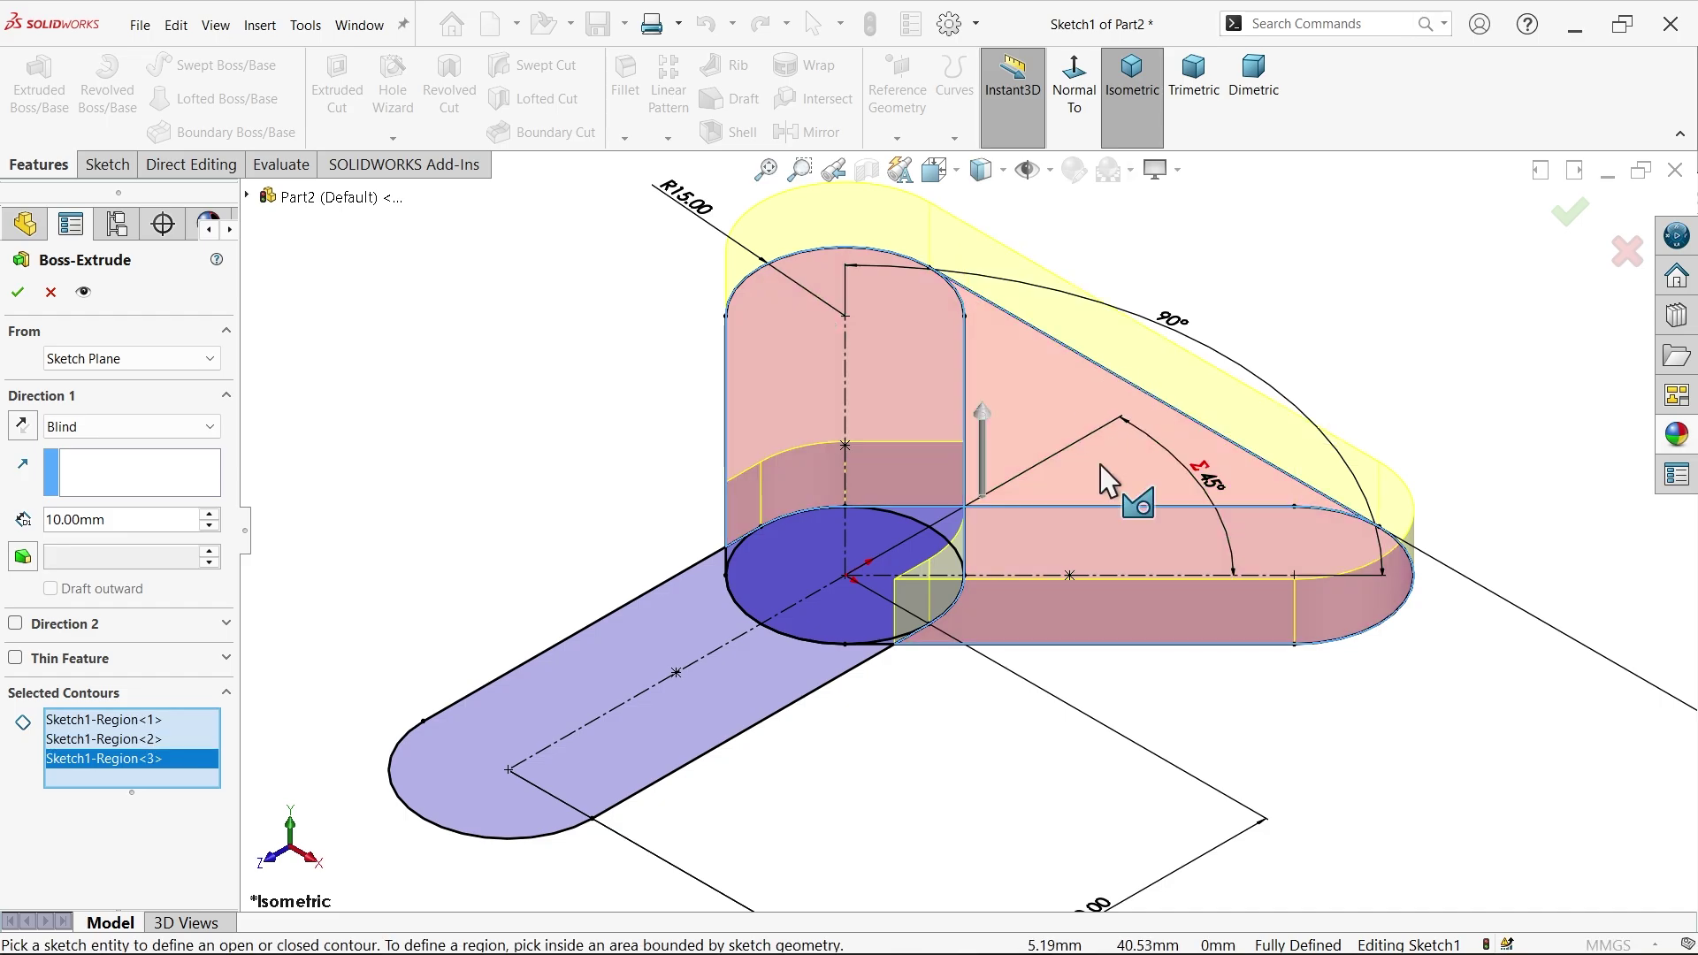
pyautogui.scroll(-5, 973, 531)
pyautogui.click(948, 520)
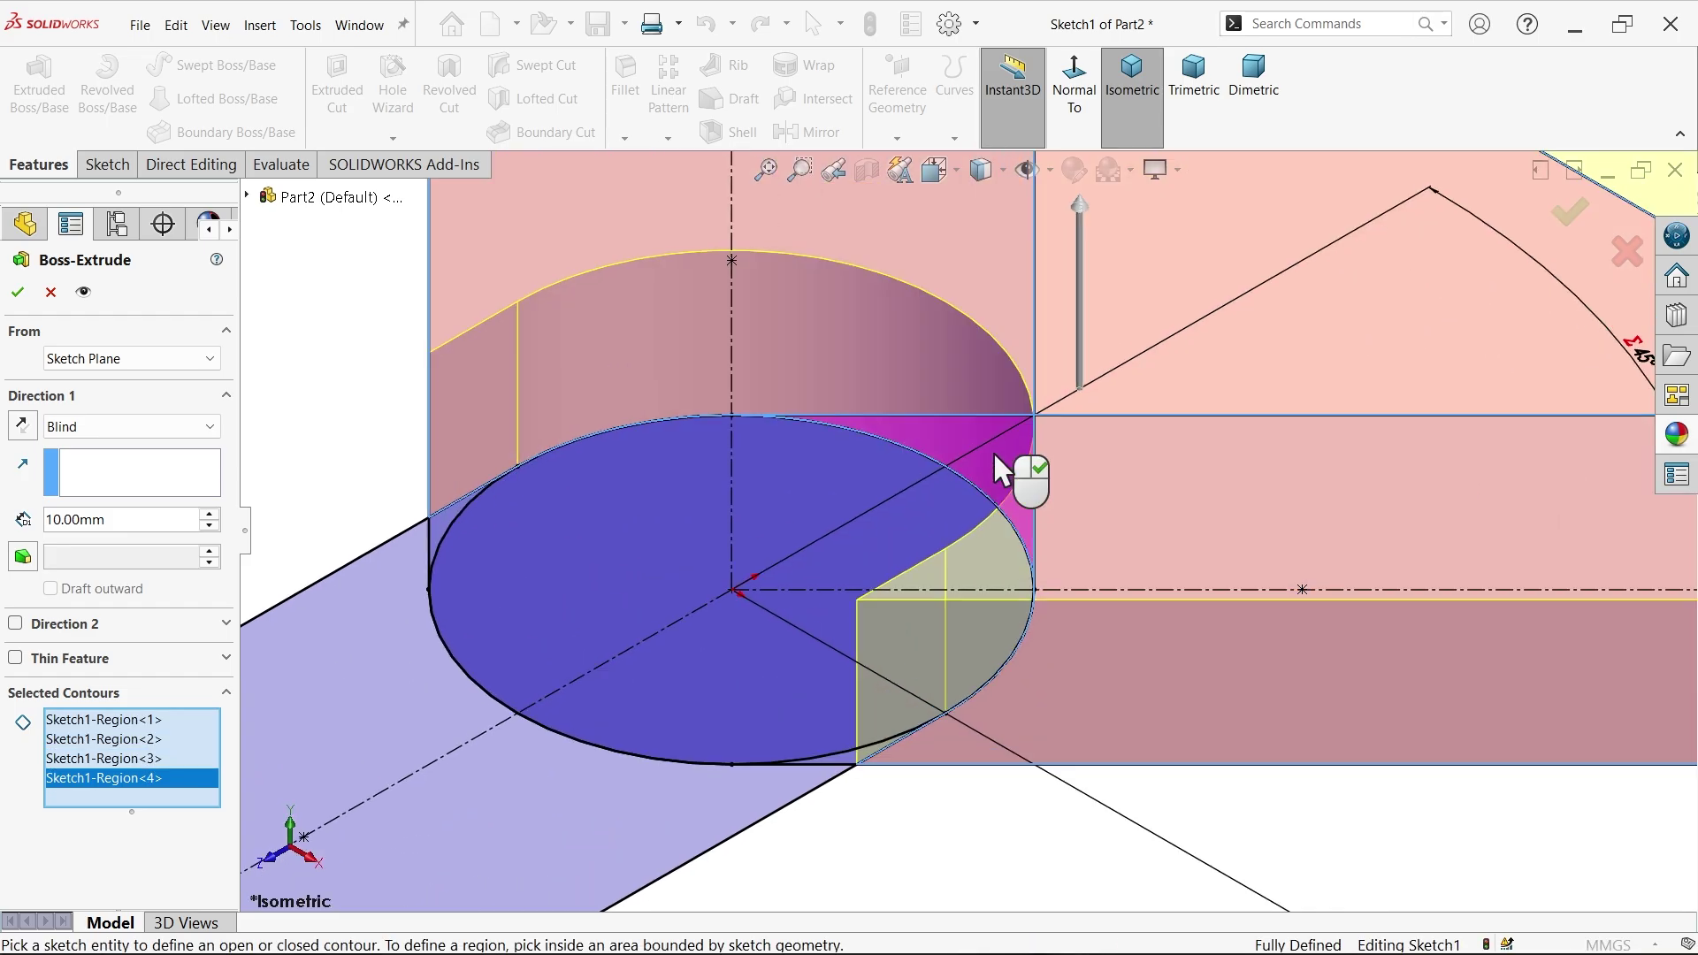
pyautogui.click(453, 520)
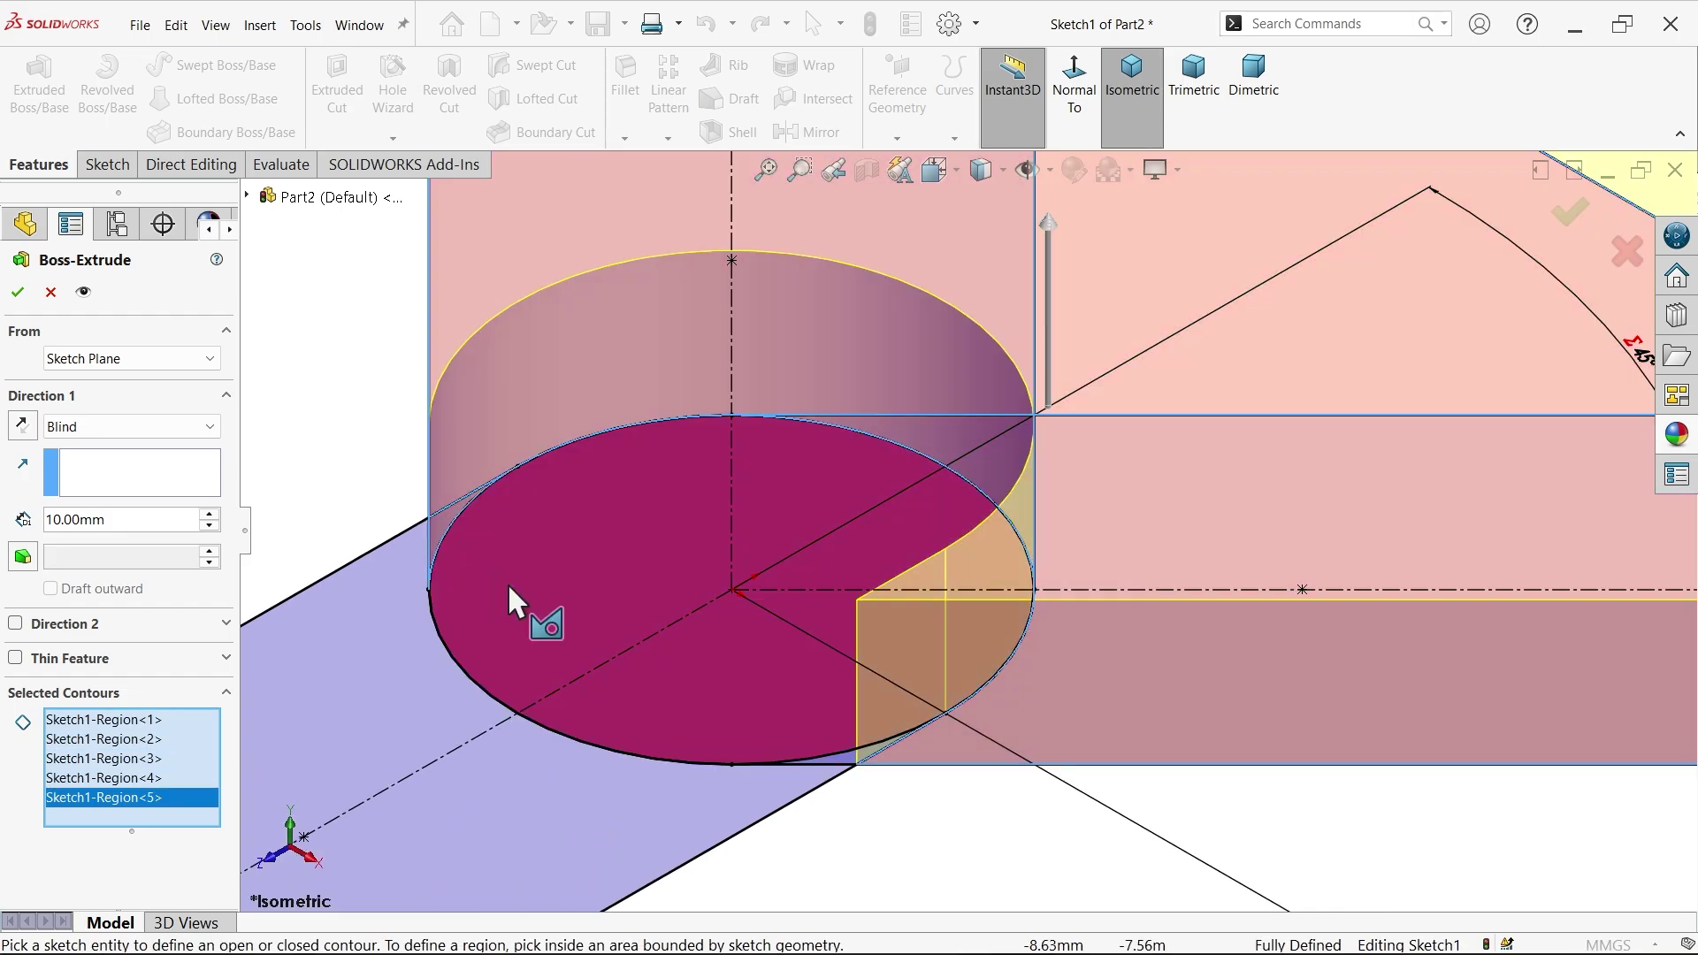
# - Add the remaining small regions, the last arm and the central circle to the contours
pyautogui.scroll(-4, 838, 776)
pyautogui.scroll(-2, 862, 747)
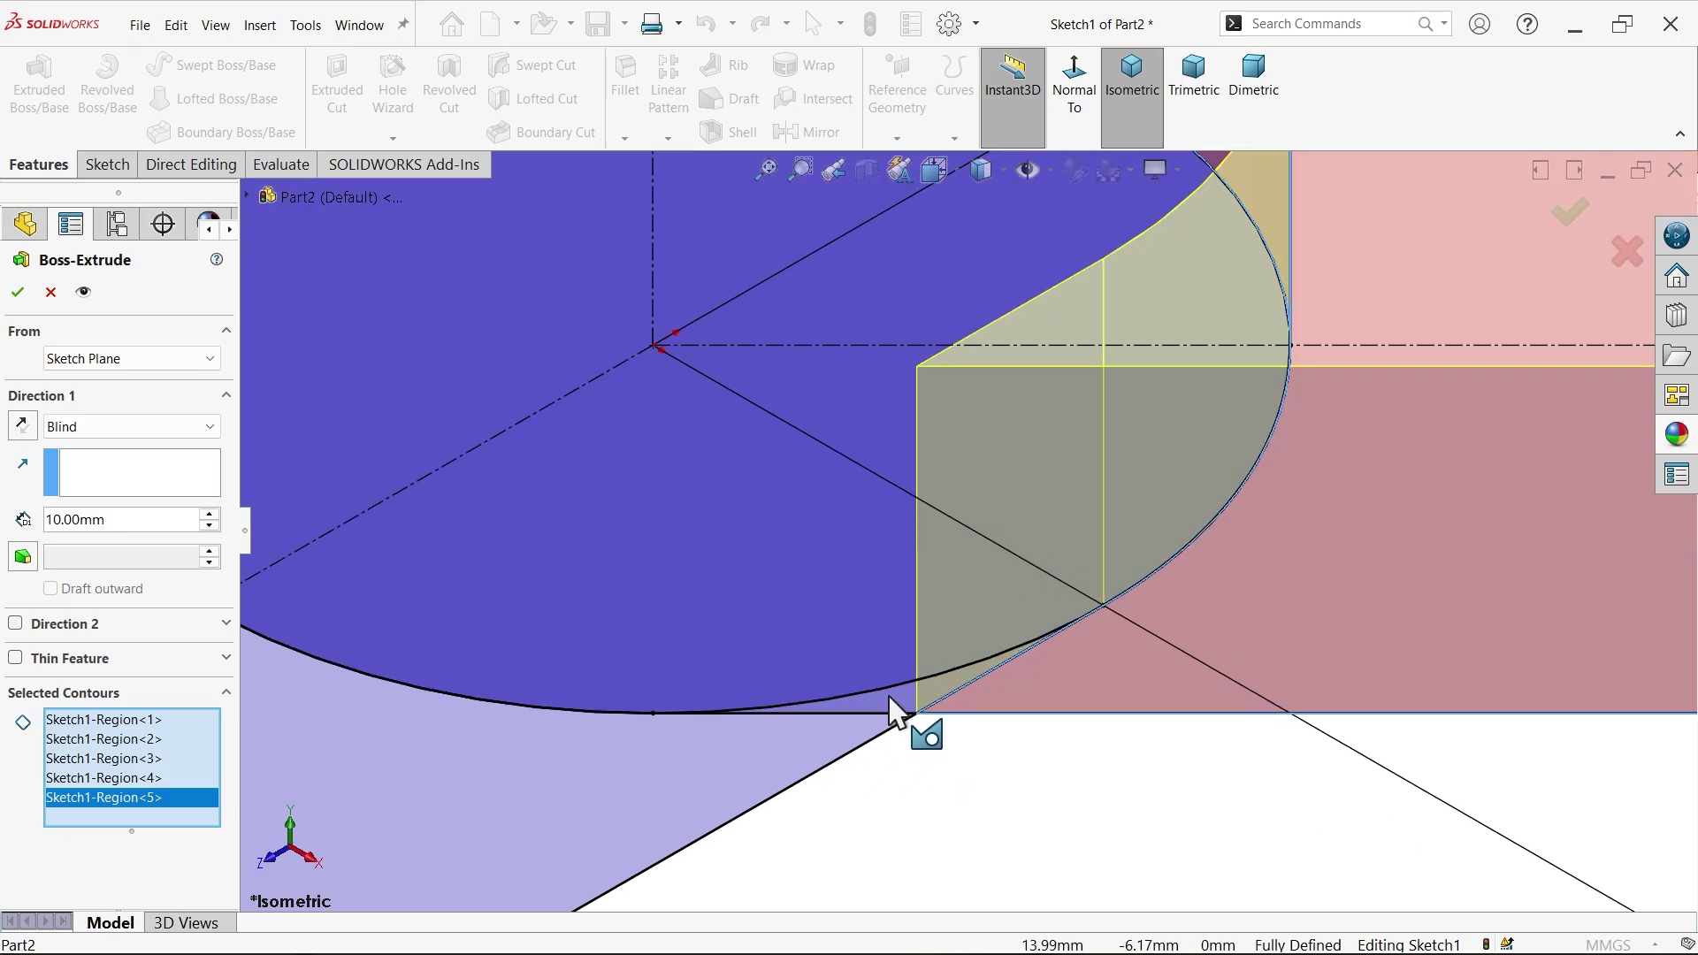
pyautogui.click(931, 615)
pyautogui.scroll(5, 856, 603)
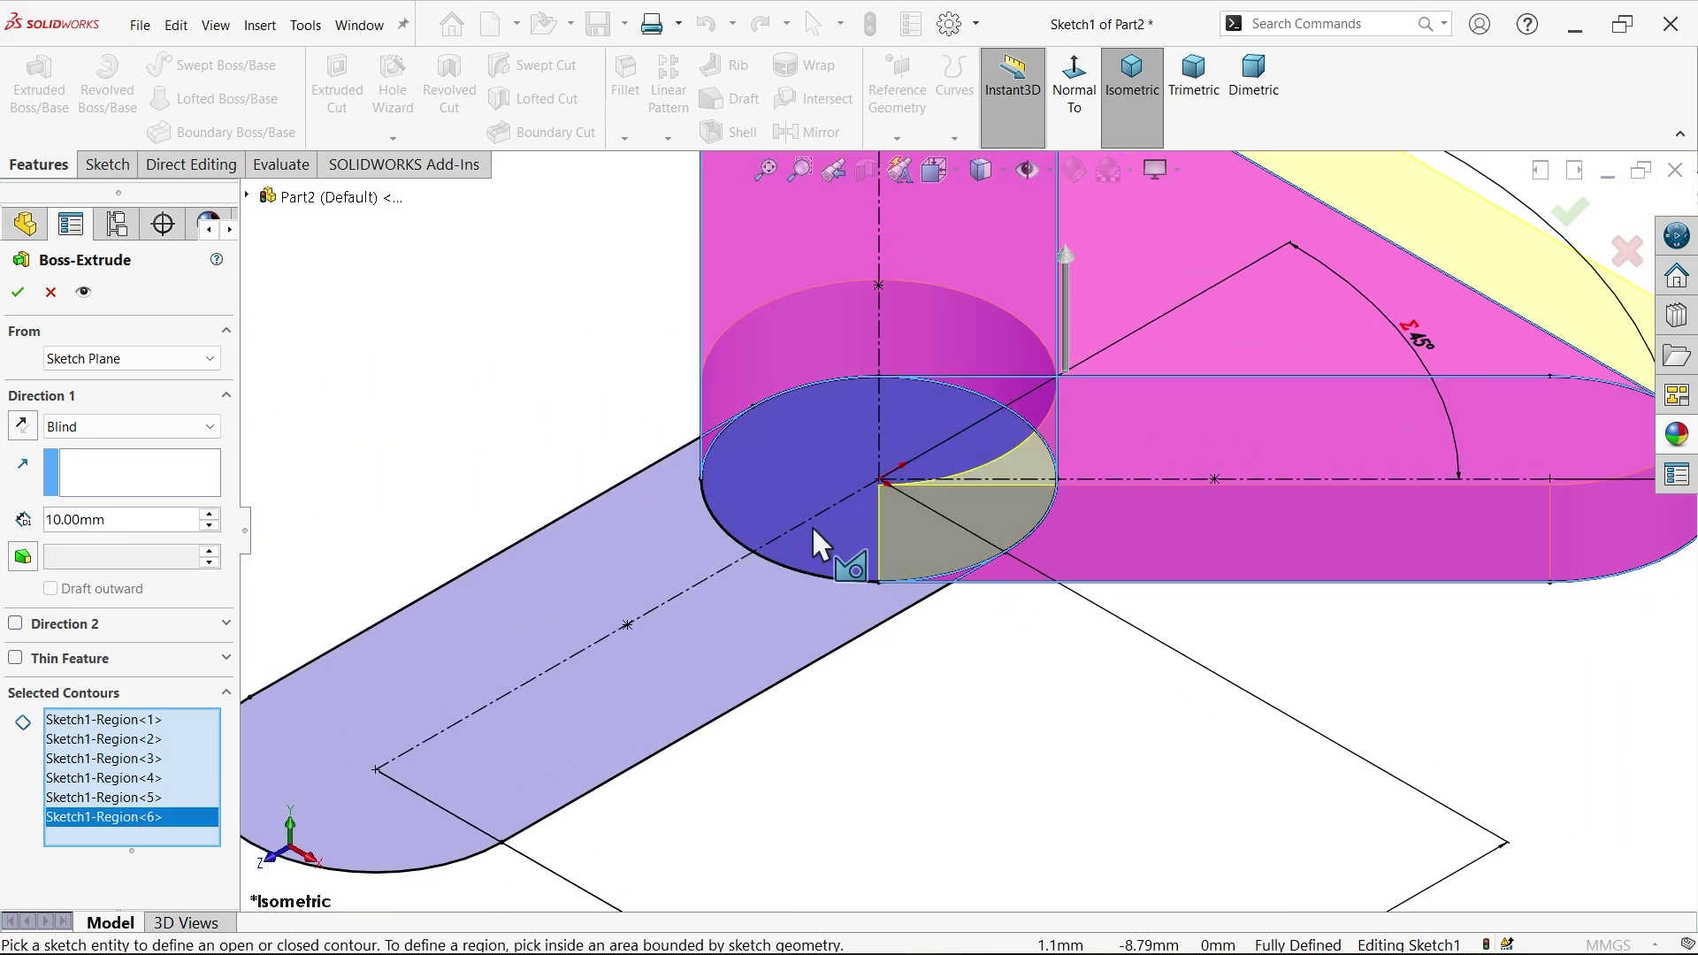
pyautogui.click(821, 533)
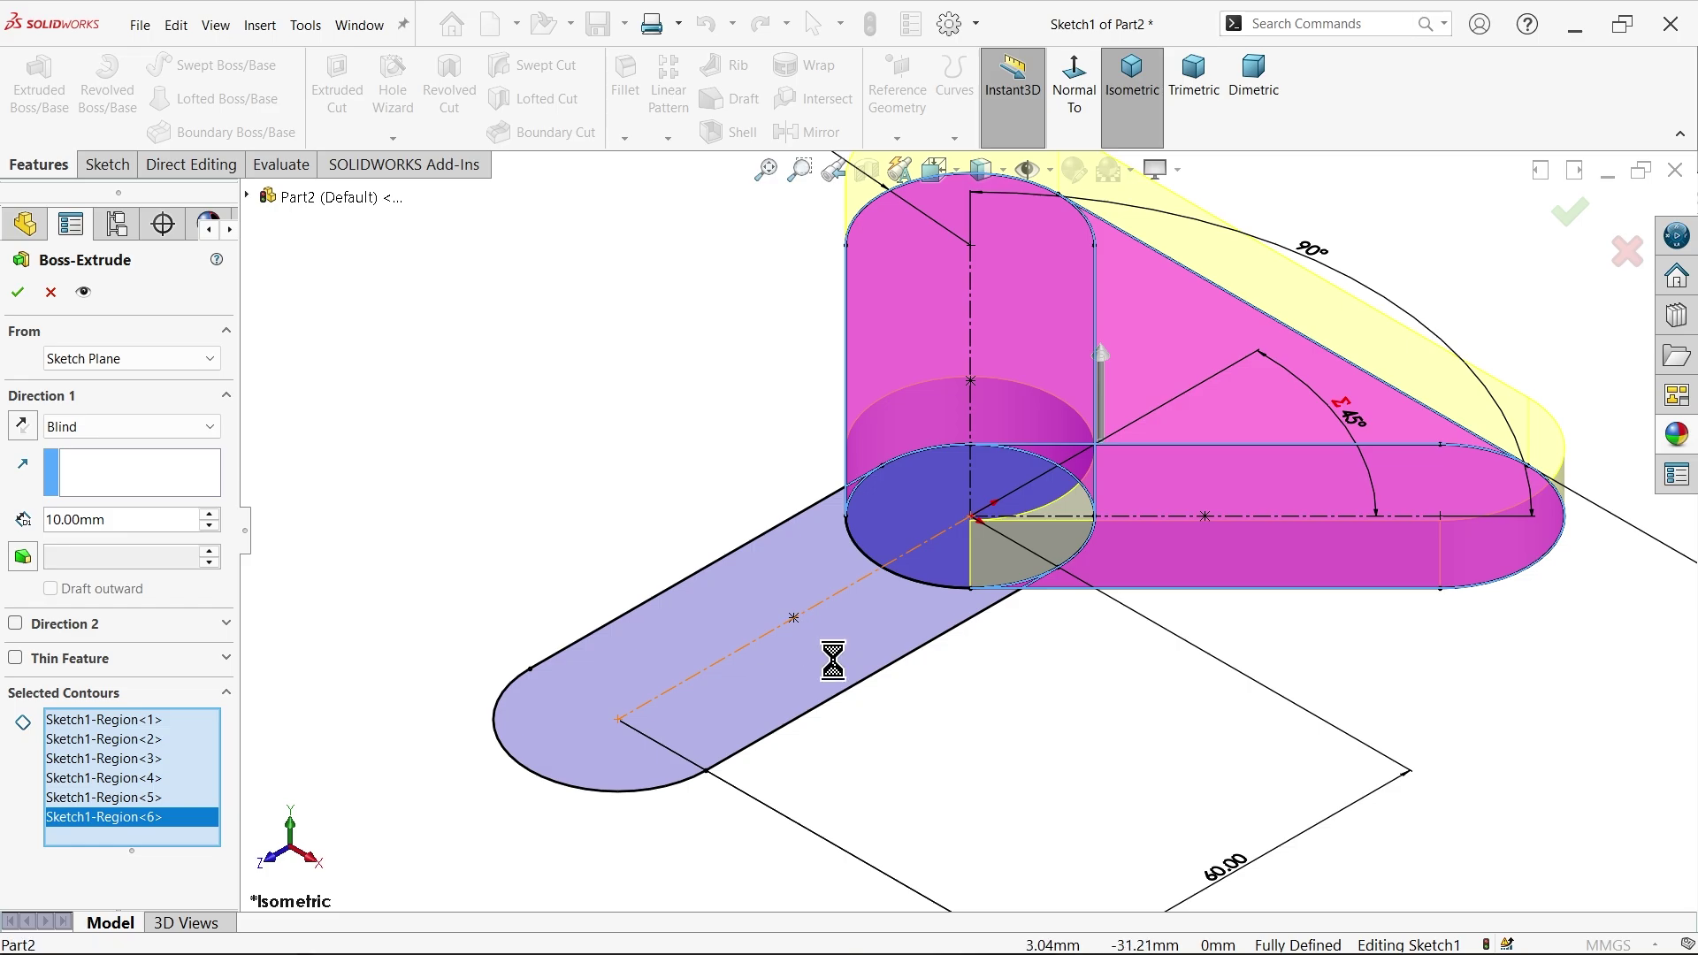
pyautogui.scroll(-3, 849, 664)
pyautogui.moveTo(625, 475); pyautogui.dragTo(606, 512, button='middle')
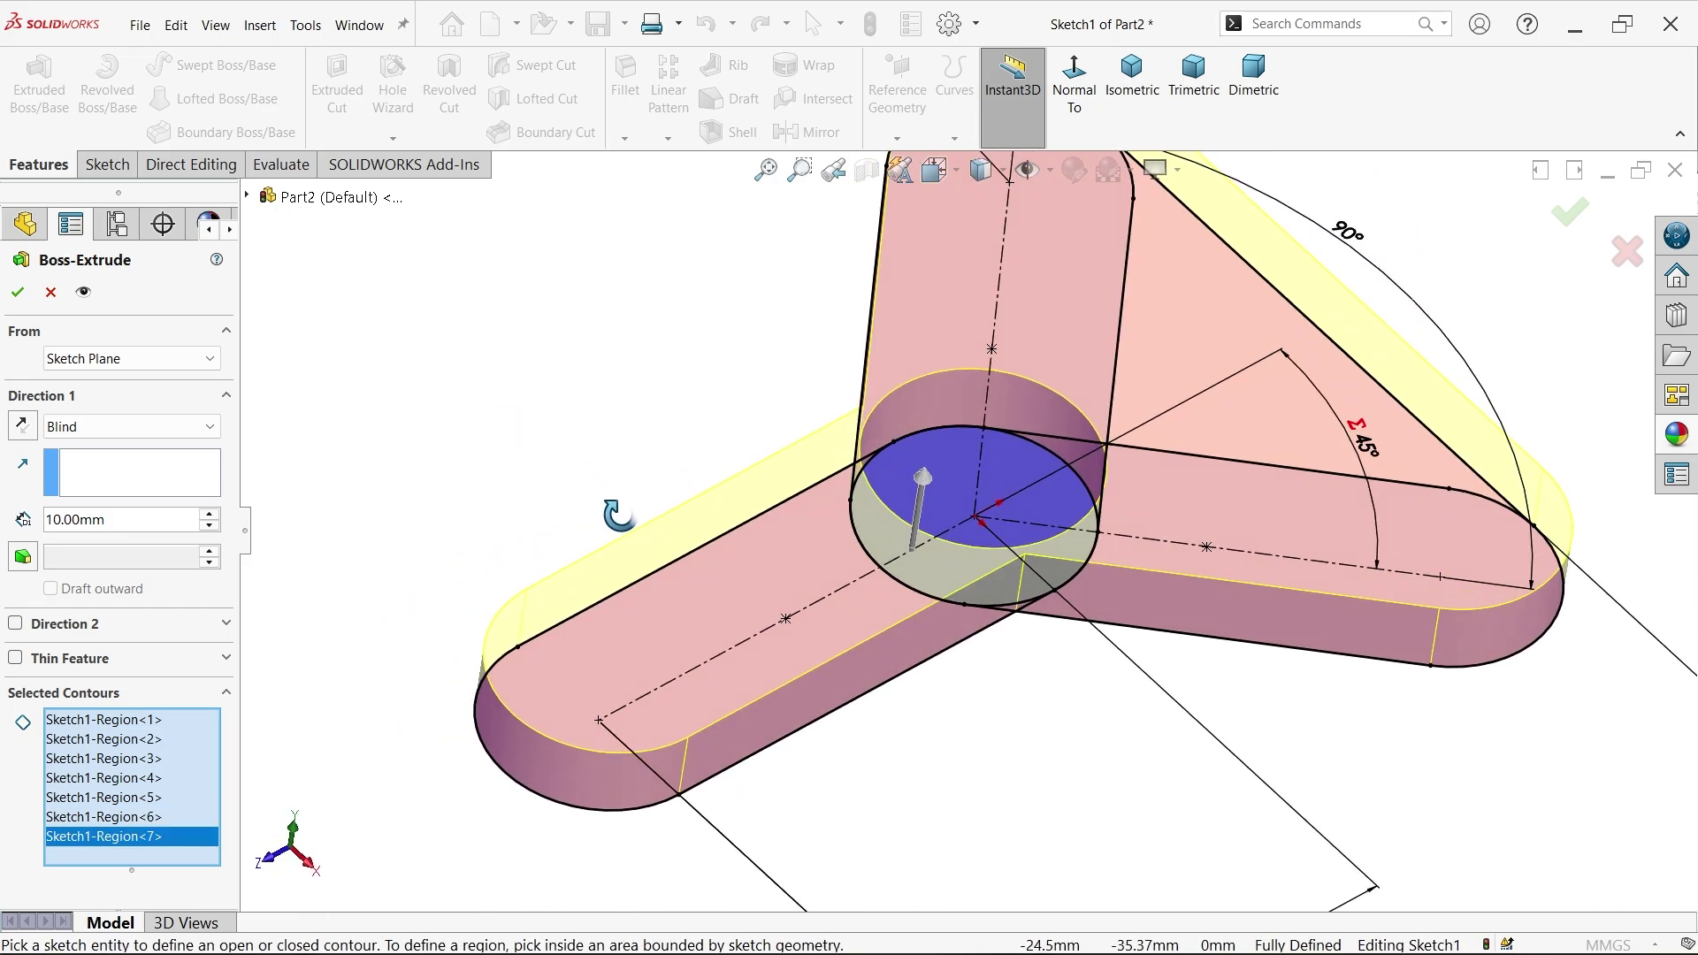
pyautogui.moveTo(939, 473); pyautogui.dragTo(811, 341)
pyautogui.moveTo(570, 447); pyautogui.dragTo(559, 402, button='middle')
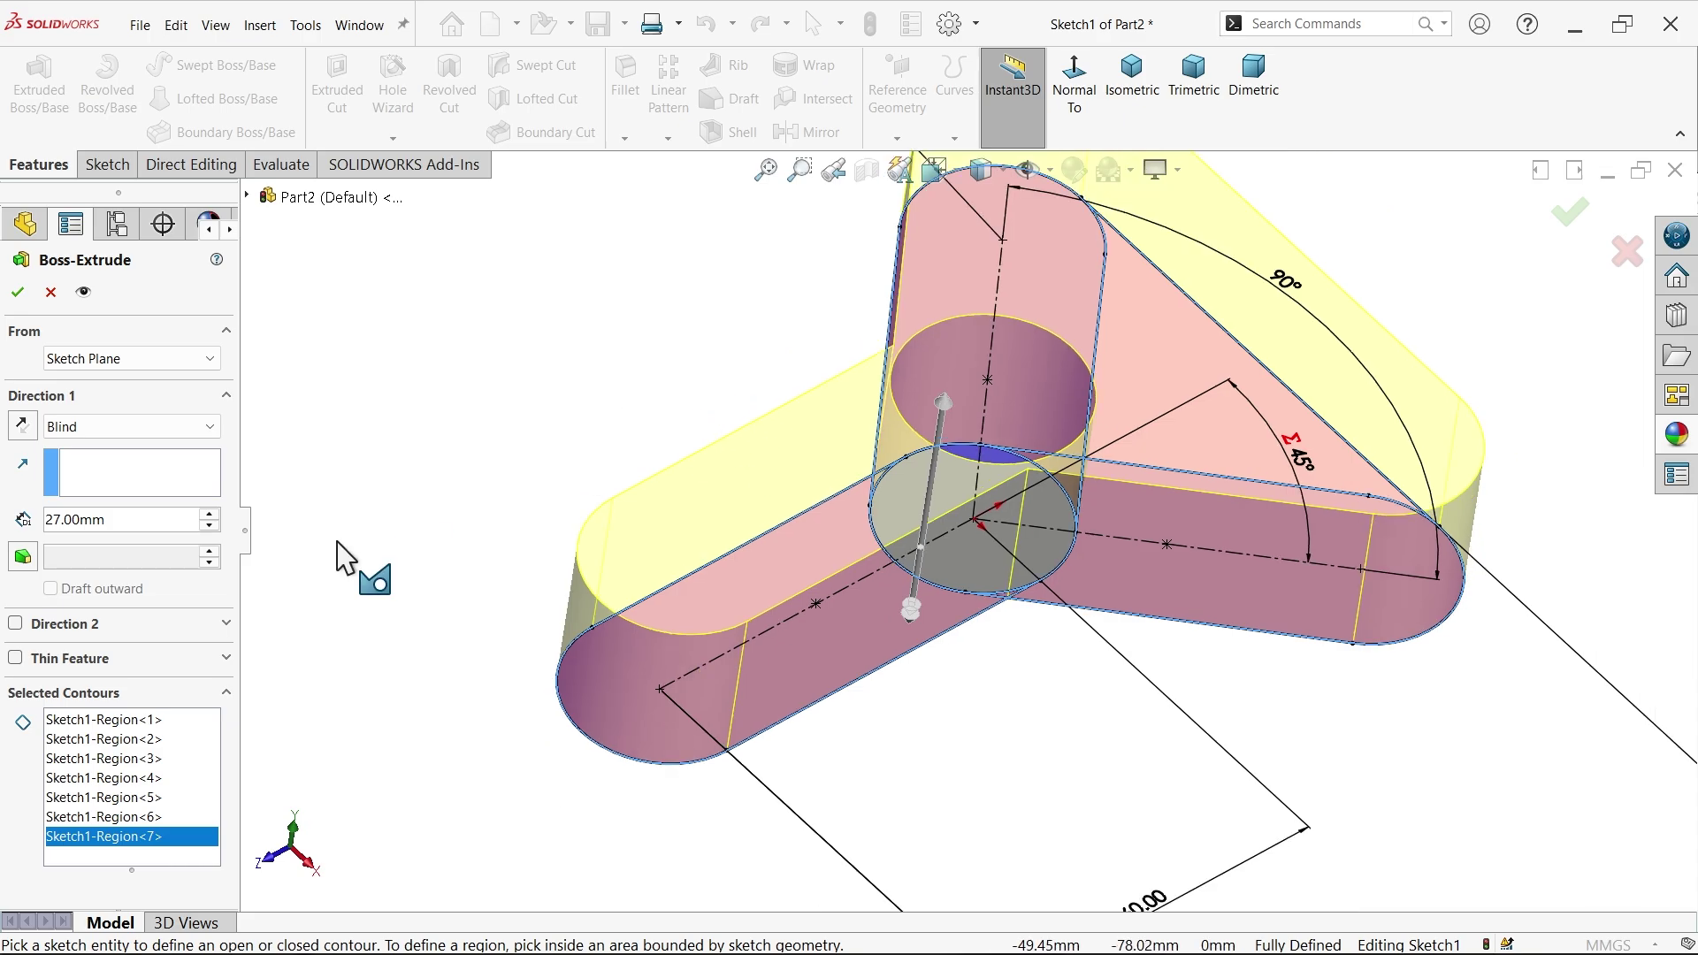
pyautogui.moveTo(686, 398)
pyautogui.mouseDown(button='middle')
pyautogui.moveTo(644, 474)
pyautogui.moveTo(731, 477)
pyautogui.moveTo(698, 496)
pyautogui.moveTo(694, 306)
pyautogui.mouseUp(button='middle')
pyautogui.click(949, 475)
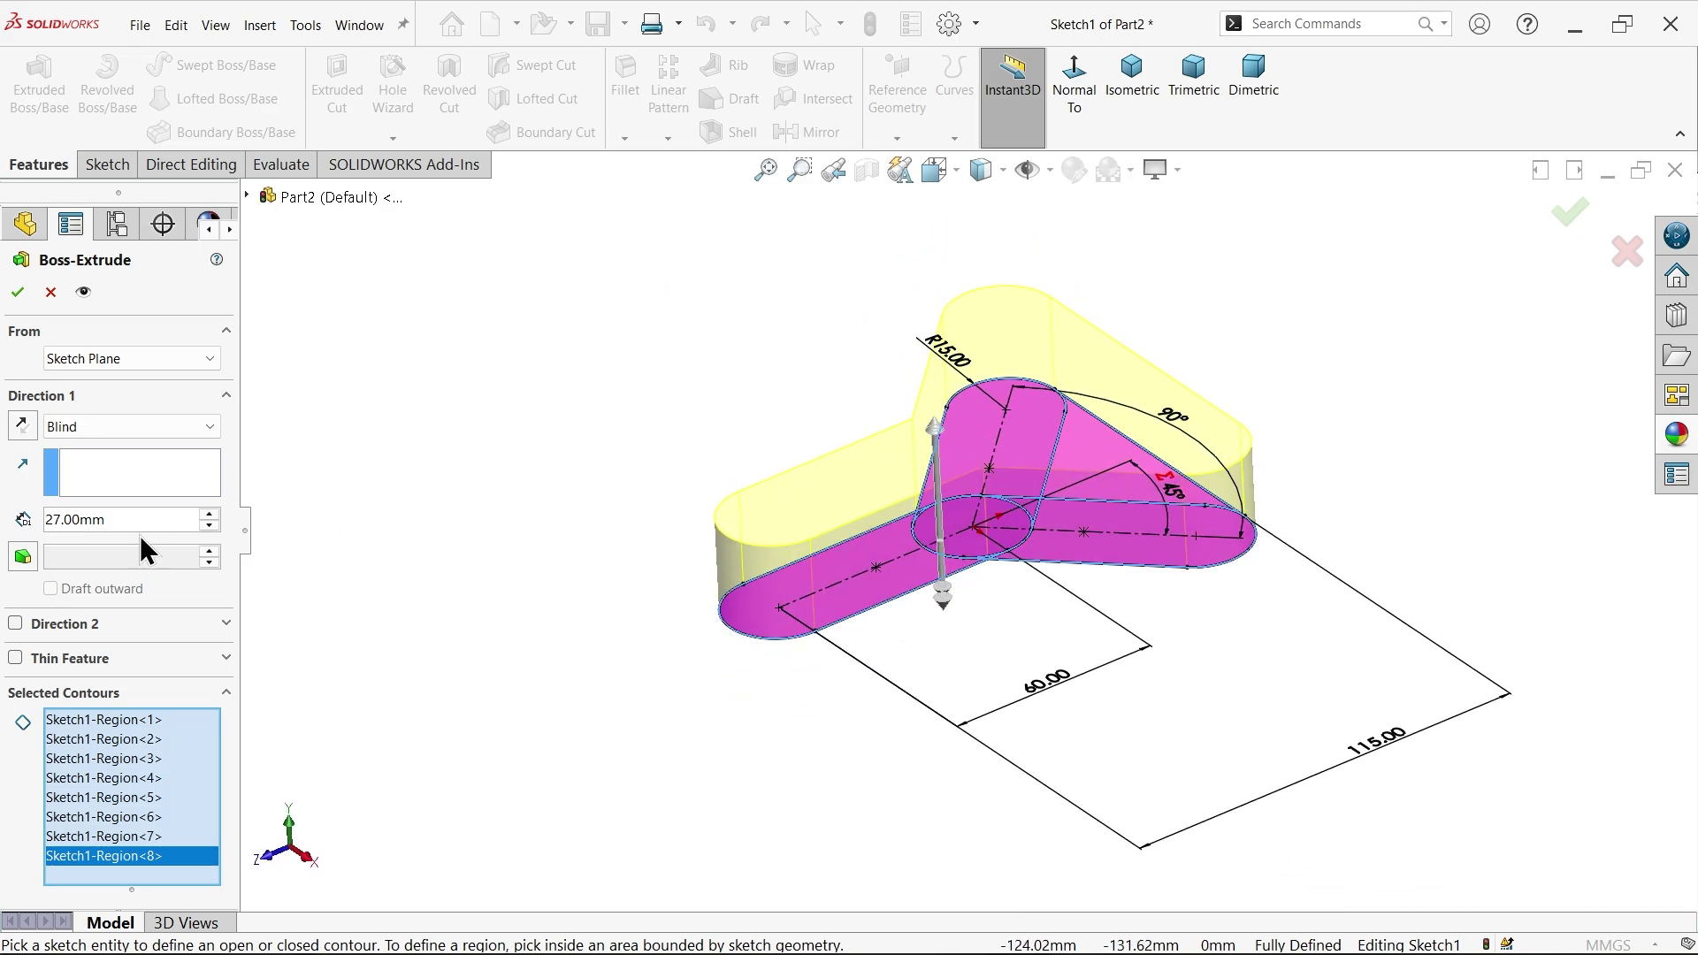
# - Set a Blind depth of 15 mm and accept the extrusion as Boss-Extrude1
pyautogui.click(106, 427)
pyautogui.click(102, 442)
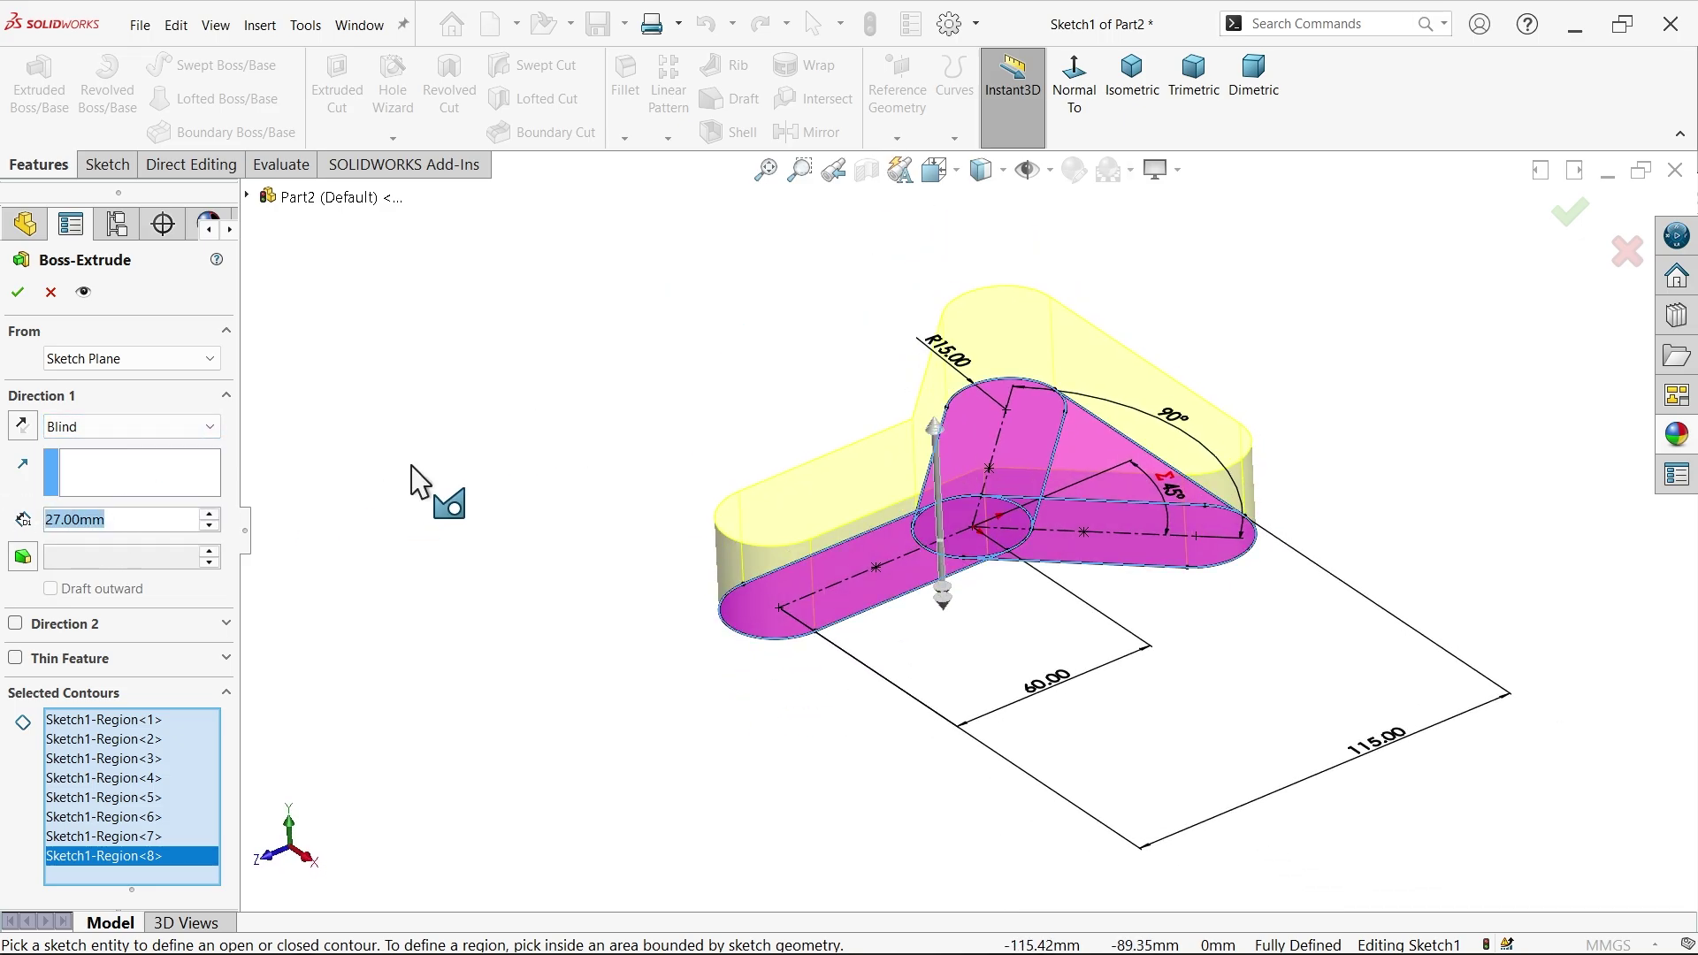
pyautogui.write('15')
pyautogui.press('Return')
pyautogui.scroll(-2, 1004, 455)
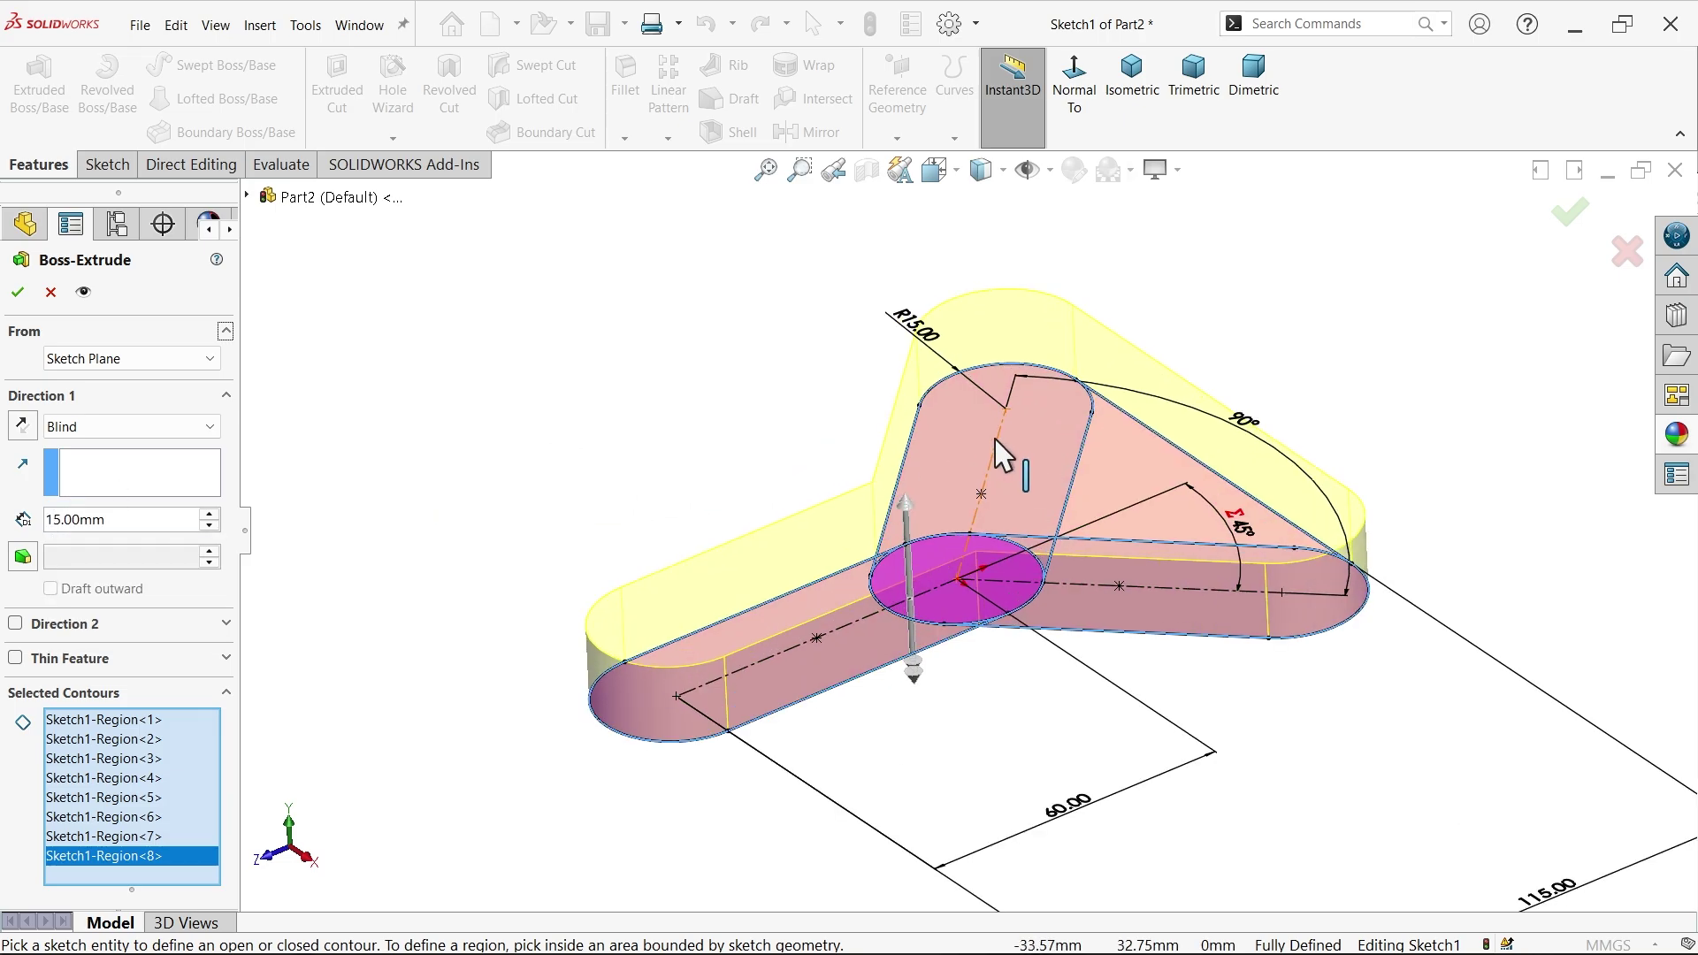
pyautogui.scroll(-2, 1050, 474)
pyautogui.click(31, 295)
pyautogui.click(475, 389)
pyautogui.moveTo(520, 439)
pyautogui.mouseDown(button='middle')
pyautogui.moveTo(607, 504)
pyautogui.moveTo(542, 443)
pyautogui.mouseUp(button='middle')
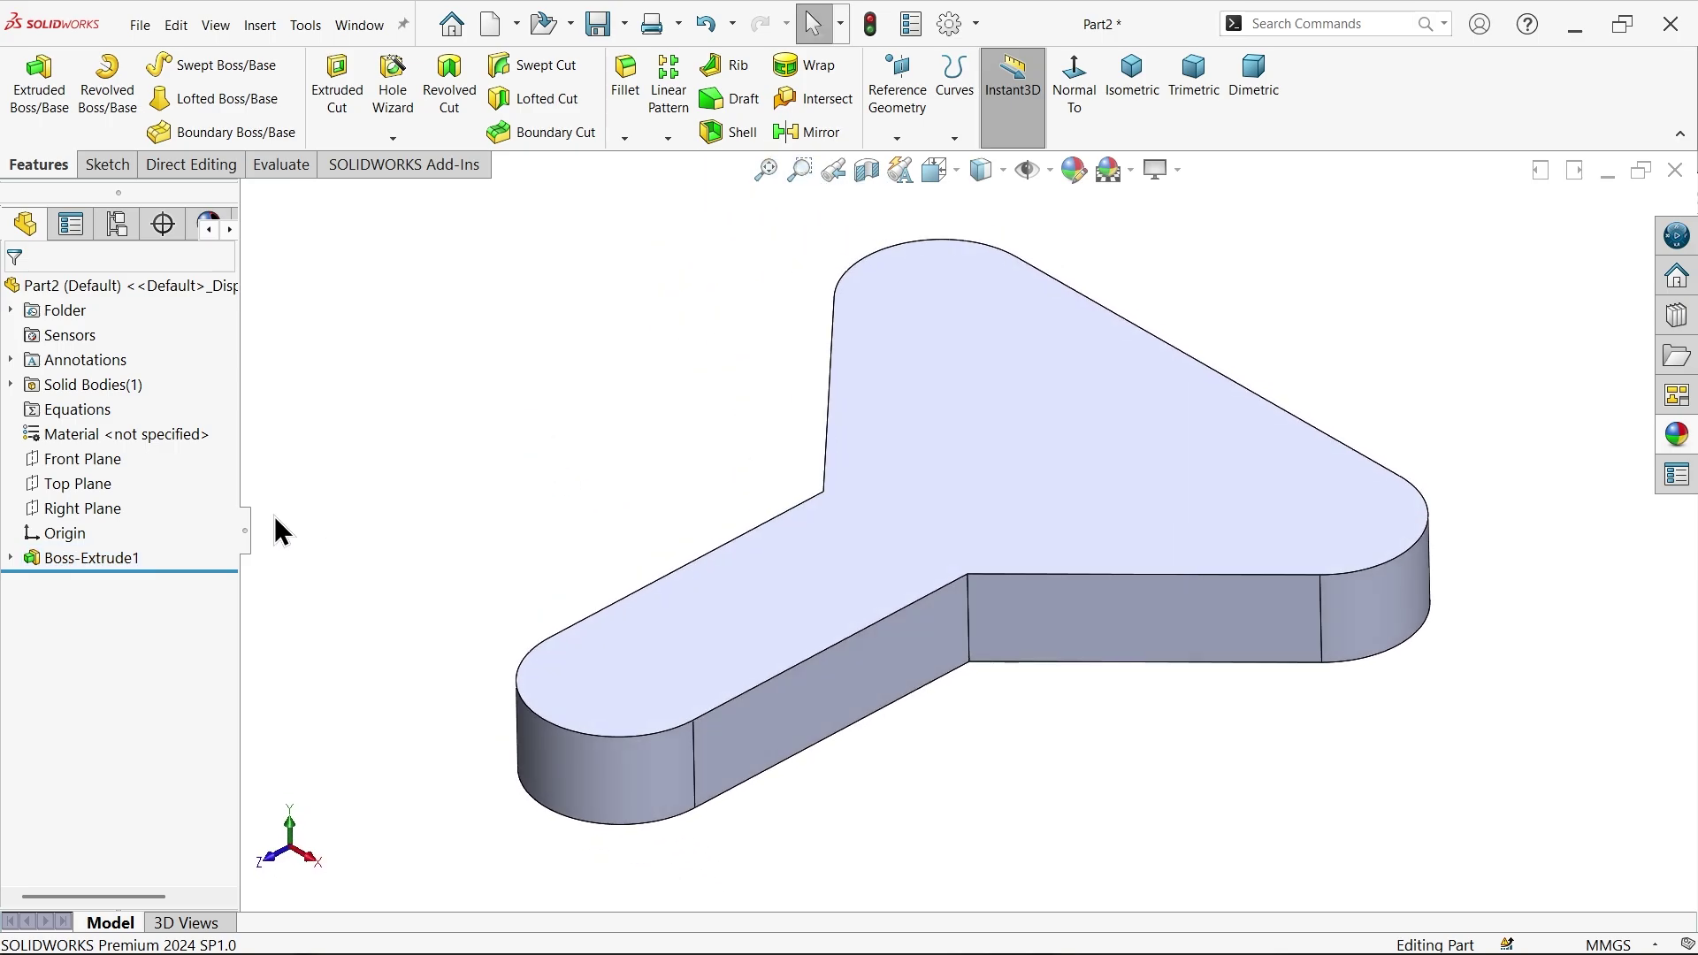
# - Start Sketch2 on the Top Plane and draw a circle centred on the origin
pyautogui.click(74, 484)
pyautogui.click(87, 463)
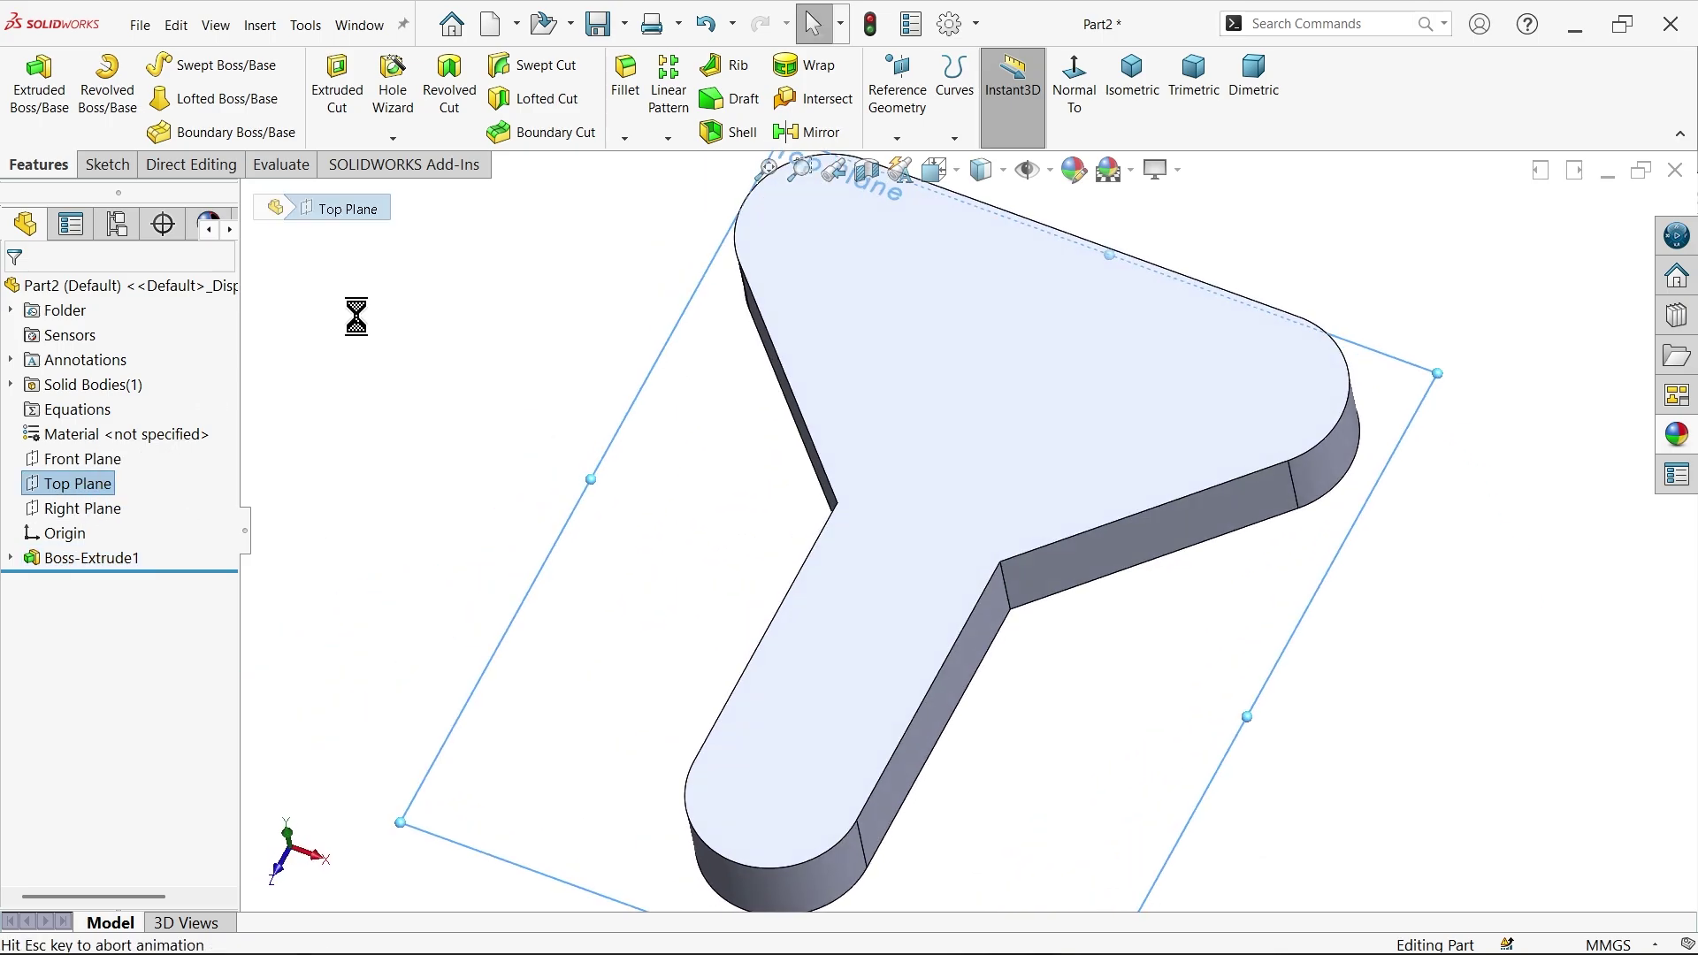
pyautogui.click(193, 69)
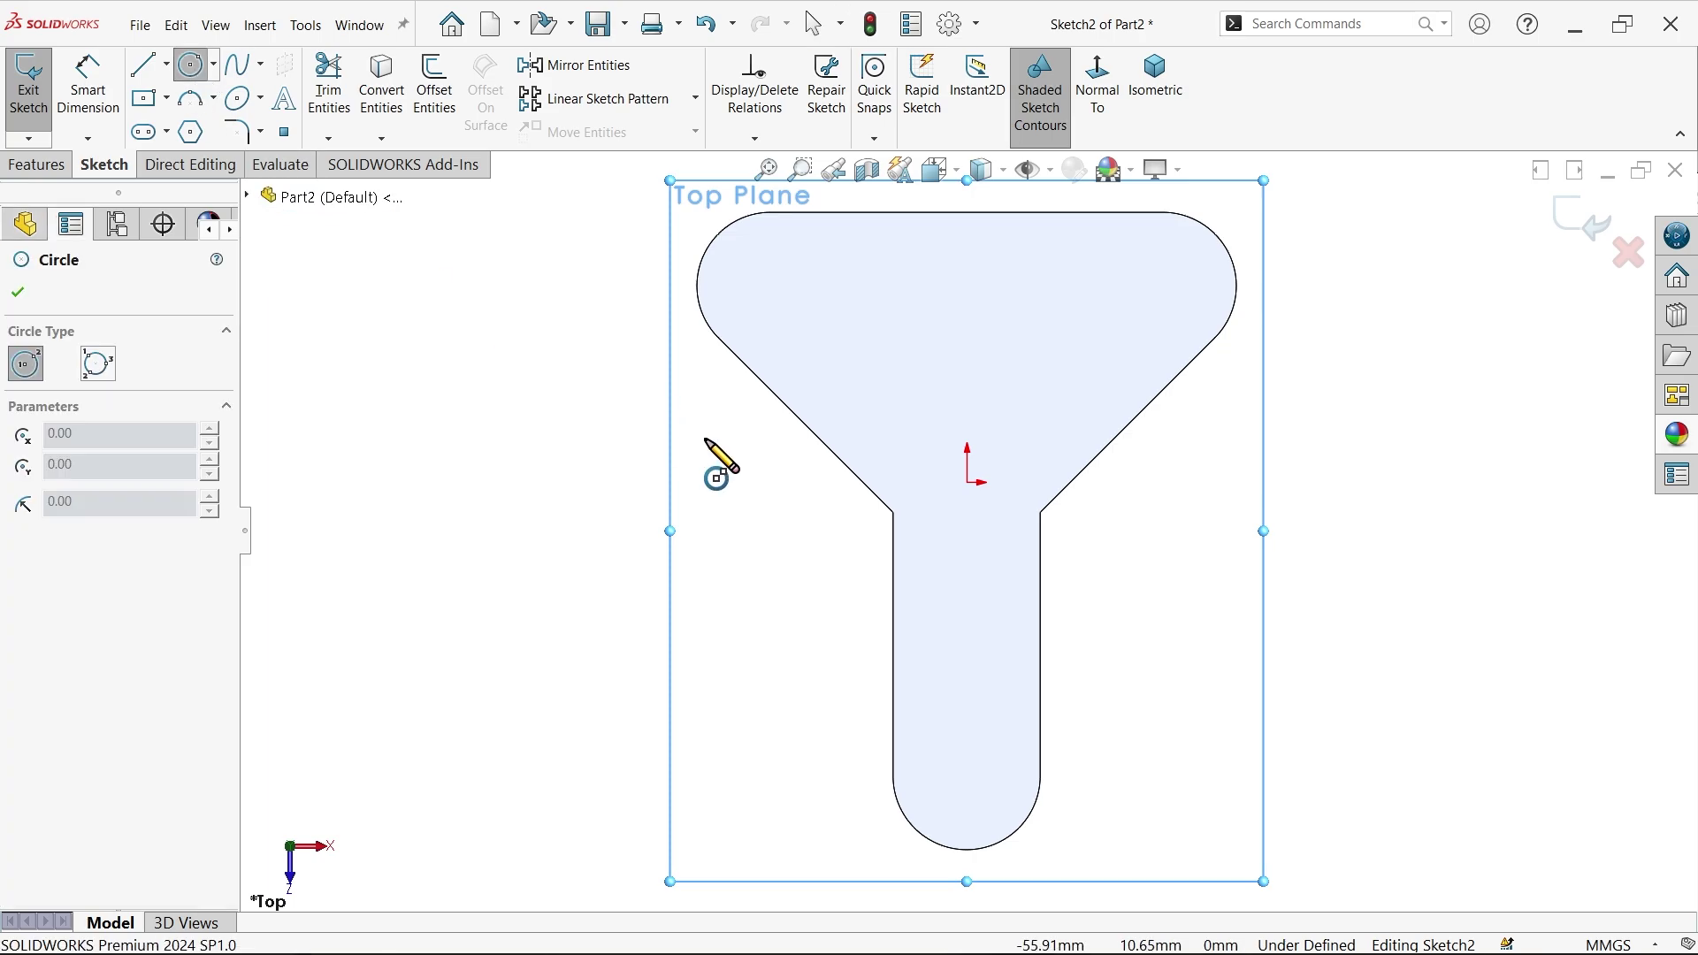
pyautogui.click(967, 483)
pyautogui.click(818, 580)
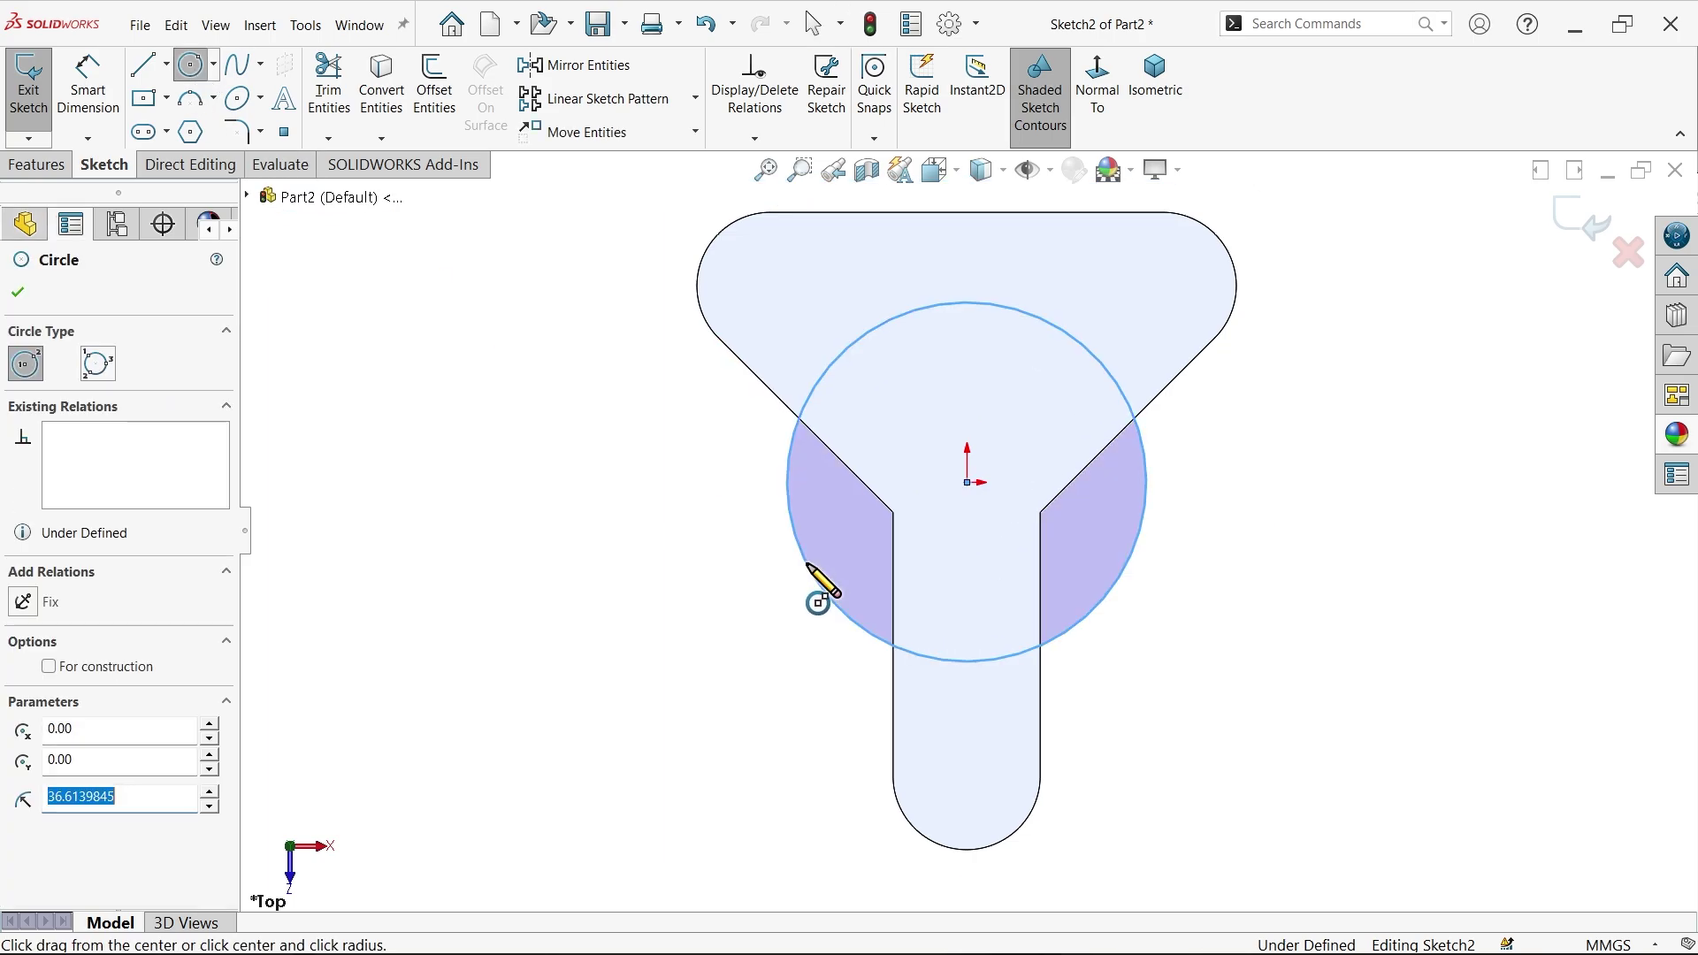
# - Dimension the circle to Ø45 mm and start an Extruded Boss/Base in isometric view
pyautogui.click(85, 69)
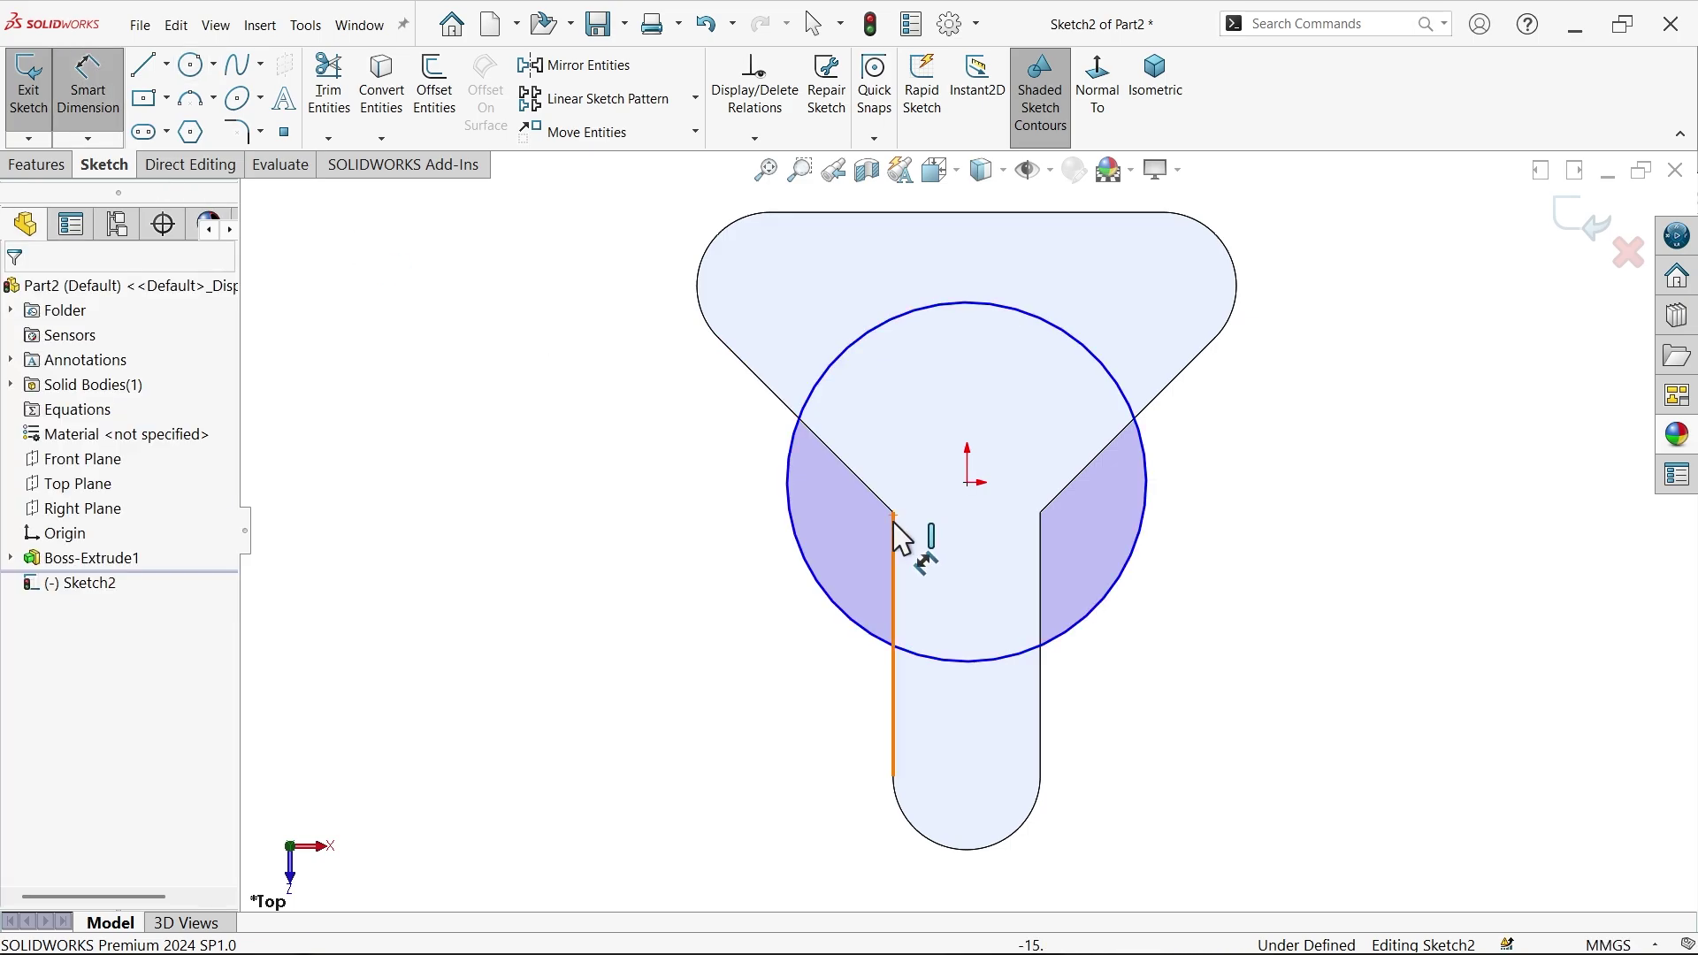
pyautogui.click(793, 548)
pyautogui.click(740, 556)
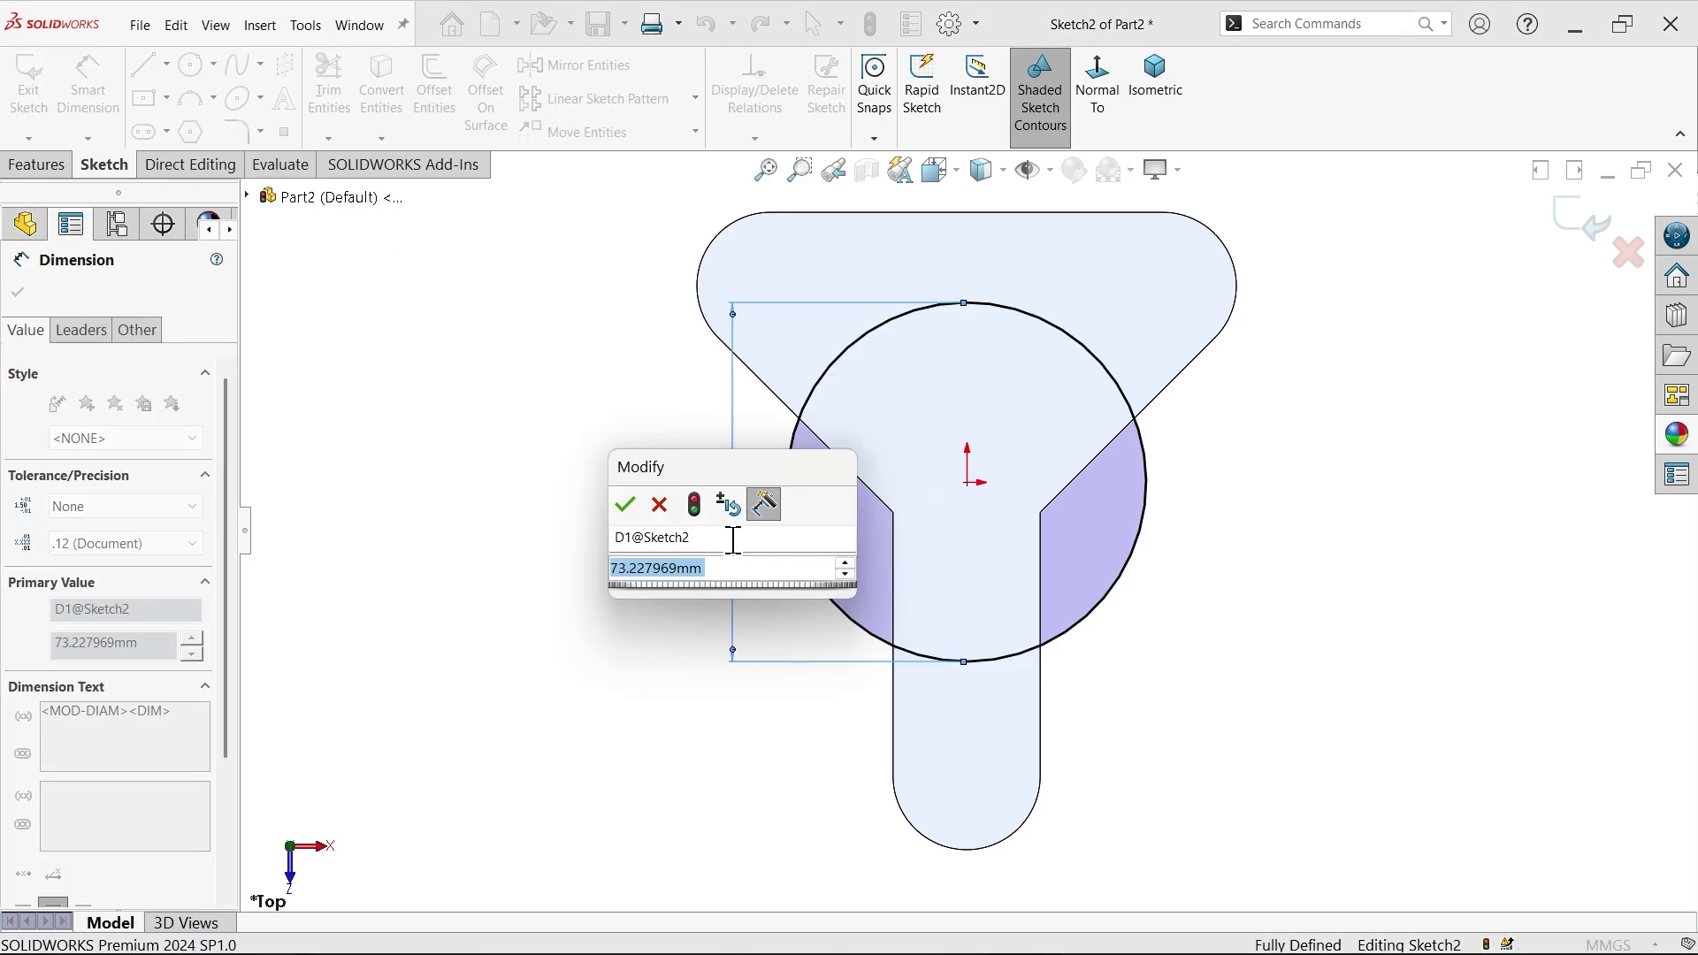
pyautogui.write('45')
pyautogui.click(625, 505)
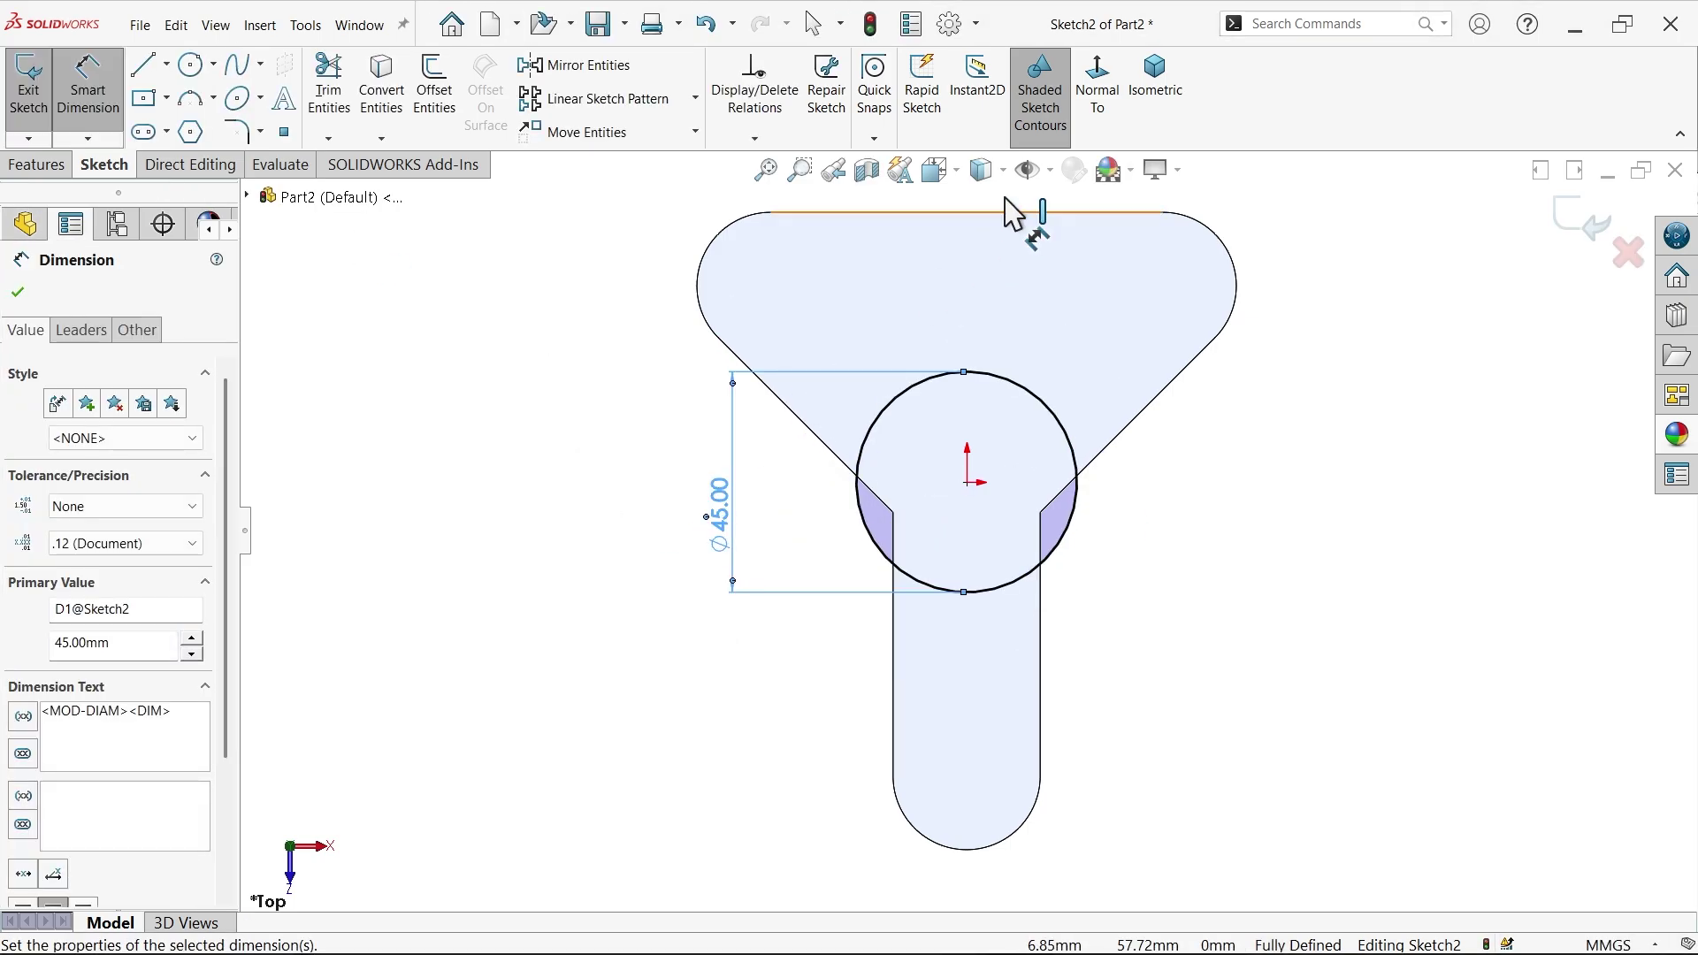
pyautogui.click(1167, 92)
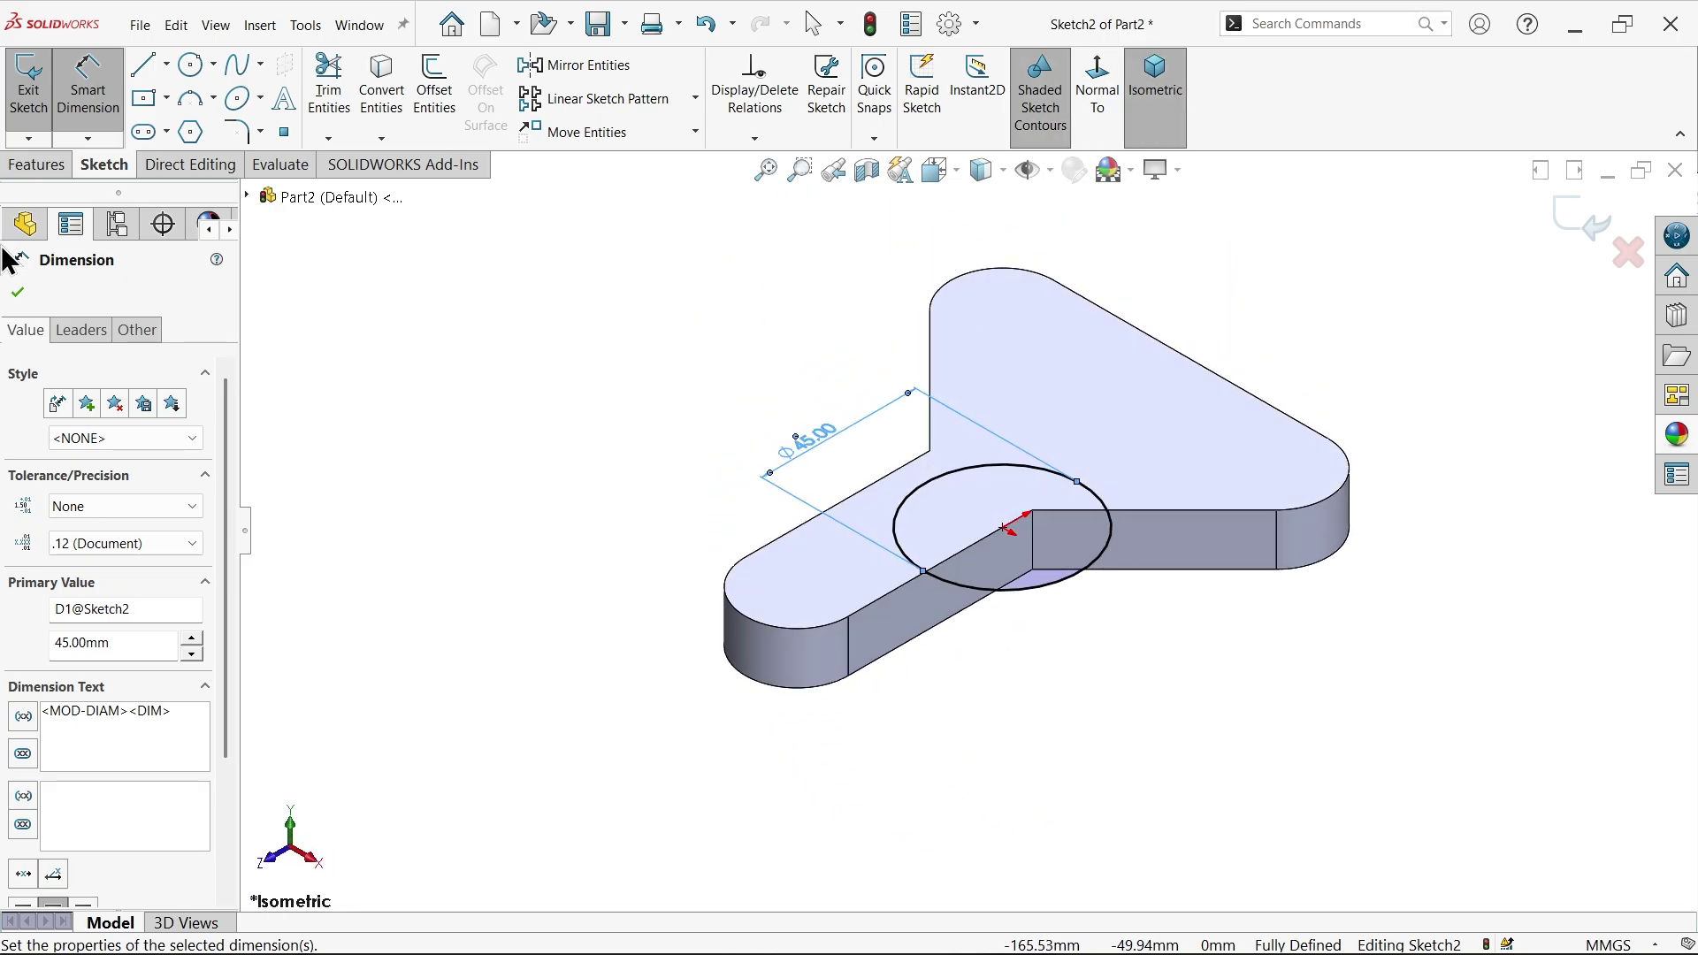
pyautogui.click(36, 164)
pyautogui.click(37, 85)
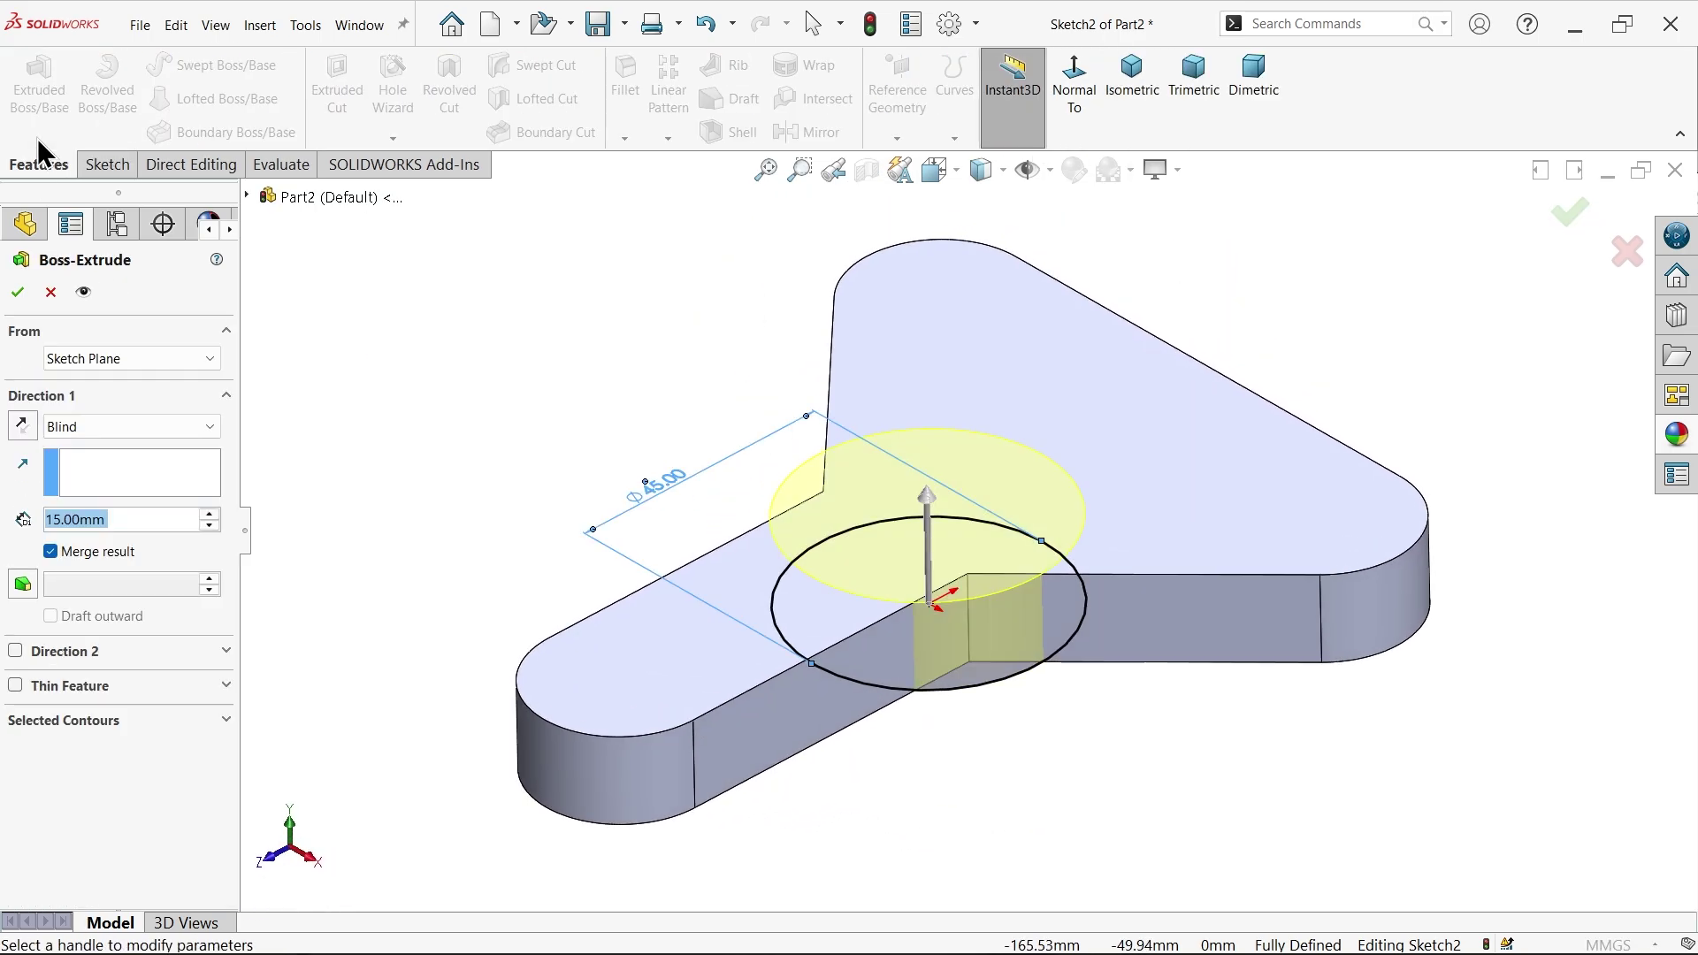
# - Extrude the 45 mm circle to an 80 mm depth as Boss-Extrude2
pyautogui.write('80')
pyautogui.press('Return')
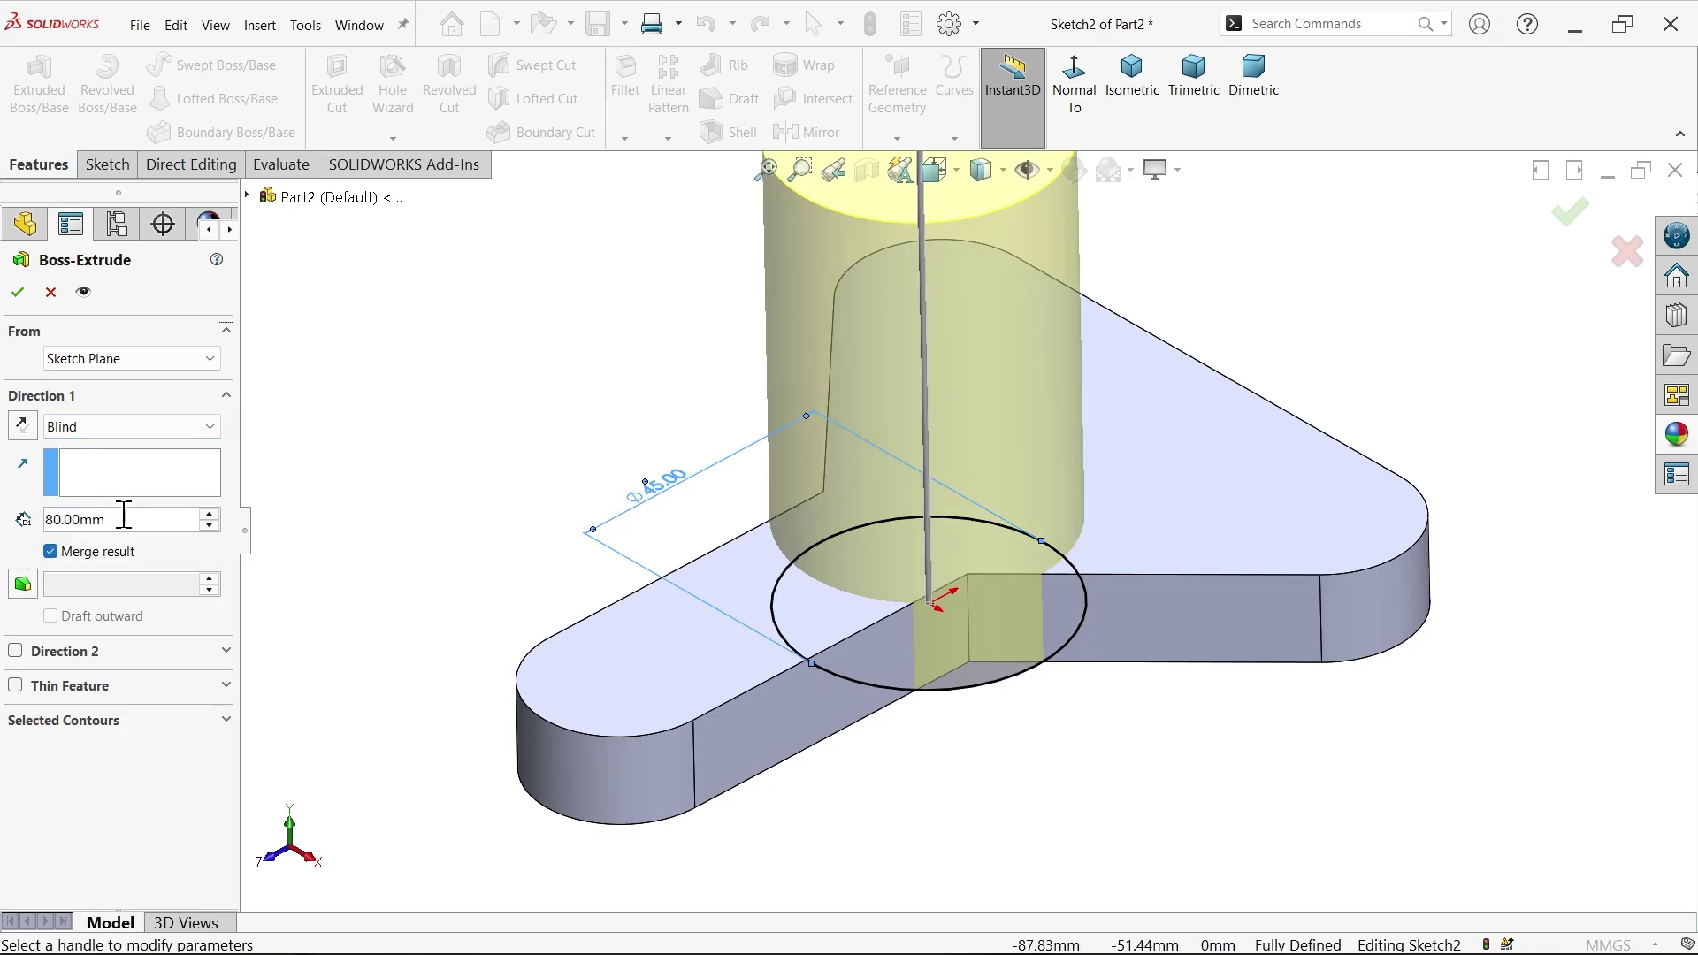
pyautogui.click(18, 293)
# - Fit and orbit the part to inspect the boss, then switch to the Photos reference drawing
pyautogui.press('z')
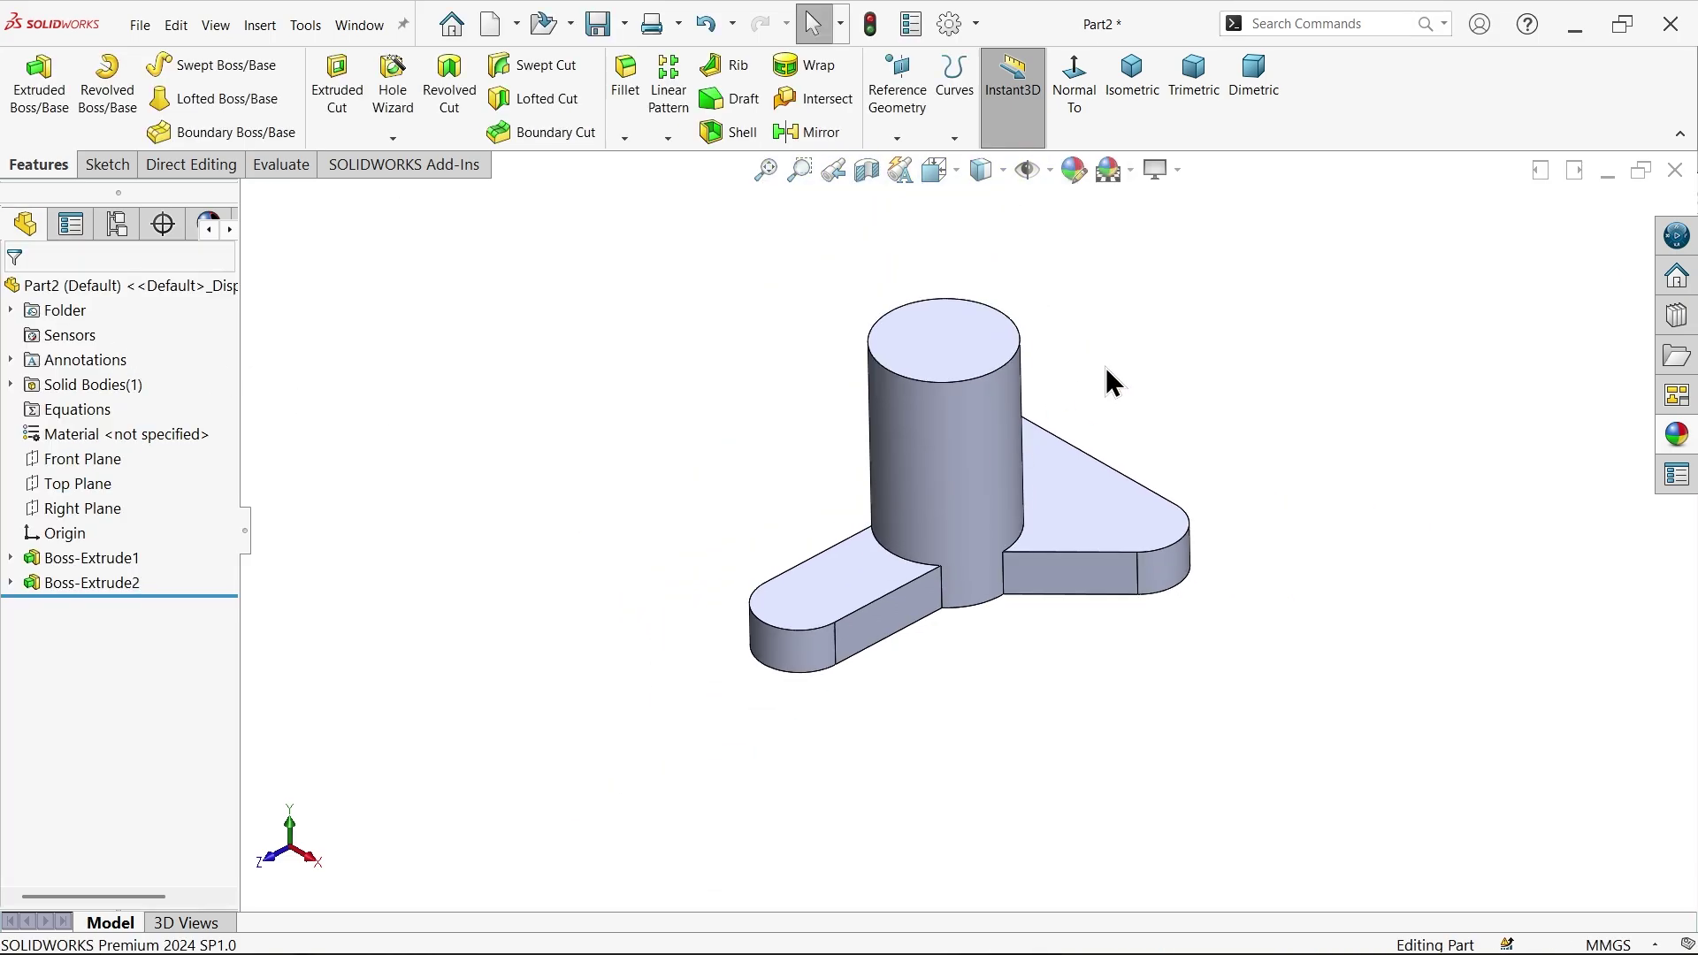
pyautogui.scroll(-2, 1110, 385)
pyautogui.moveTo(1107, 405)
pyautogui.mouseDown(button='middle')
pyautogui.moveTo(910, 398)
pyautogui.moveTo(1042, 390)
pyautogui.moveTo(1087, 413)
pyautogui.mouseUp(button='middle')
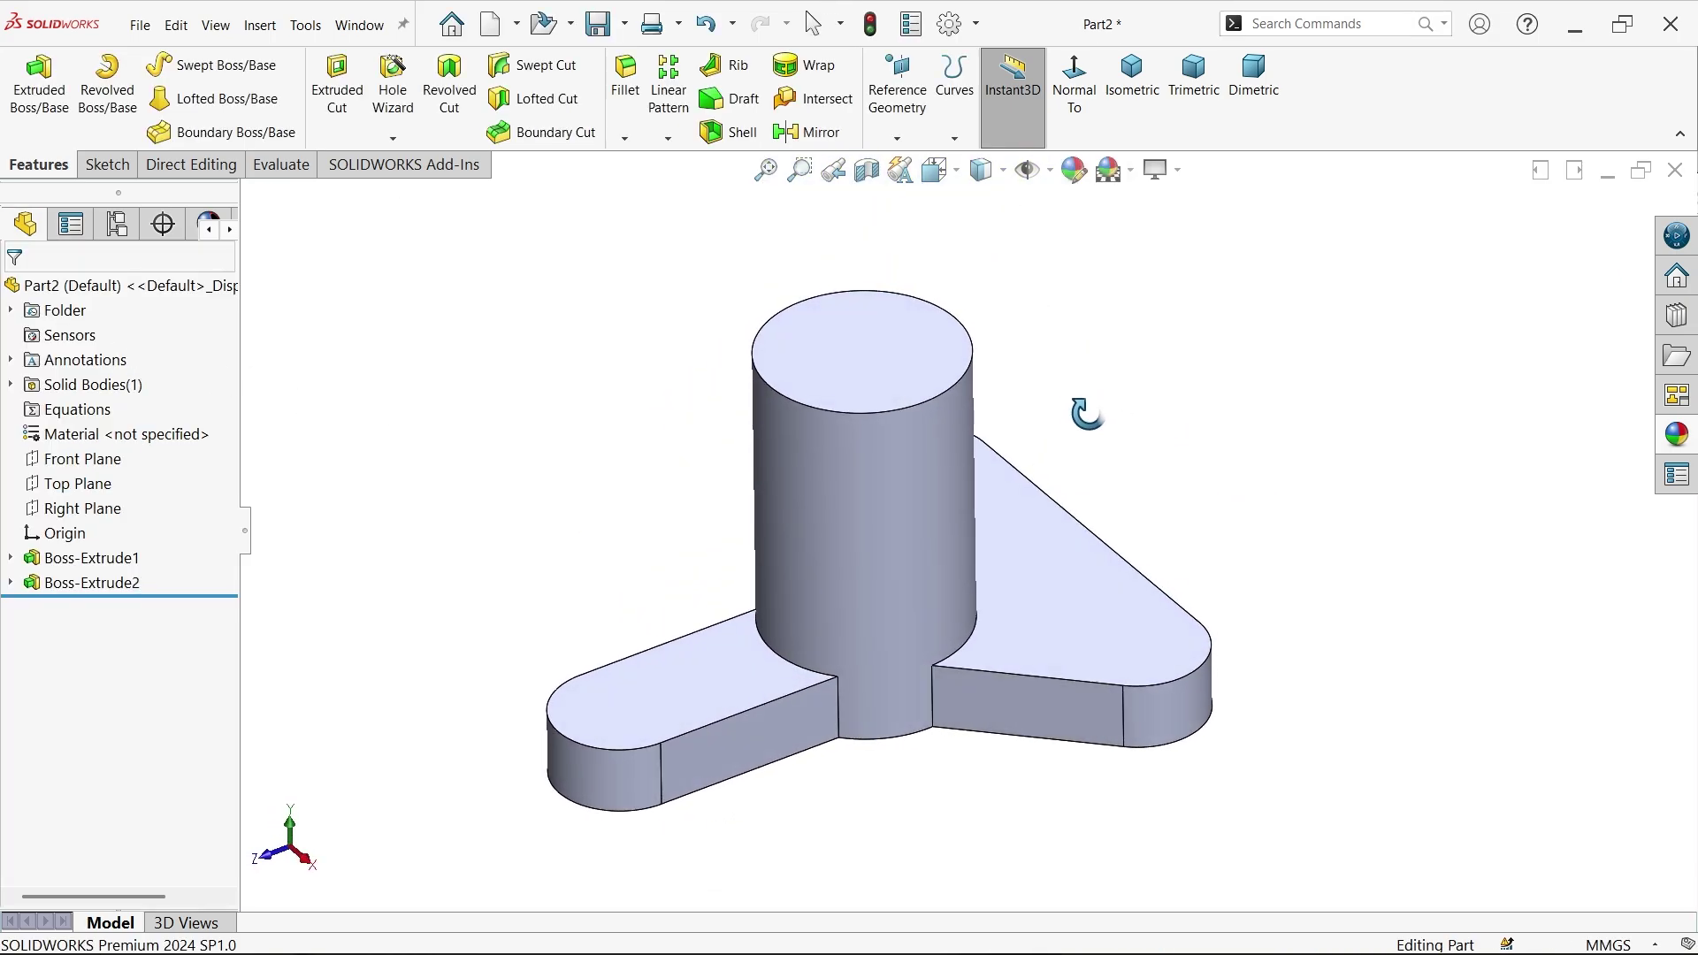
pyautogui.click(633, 752)
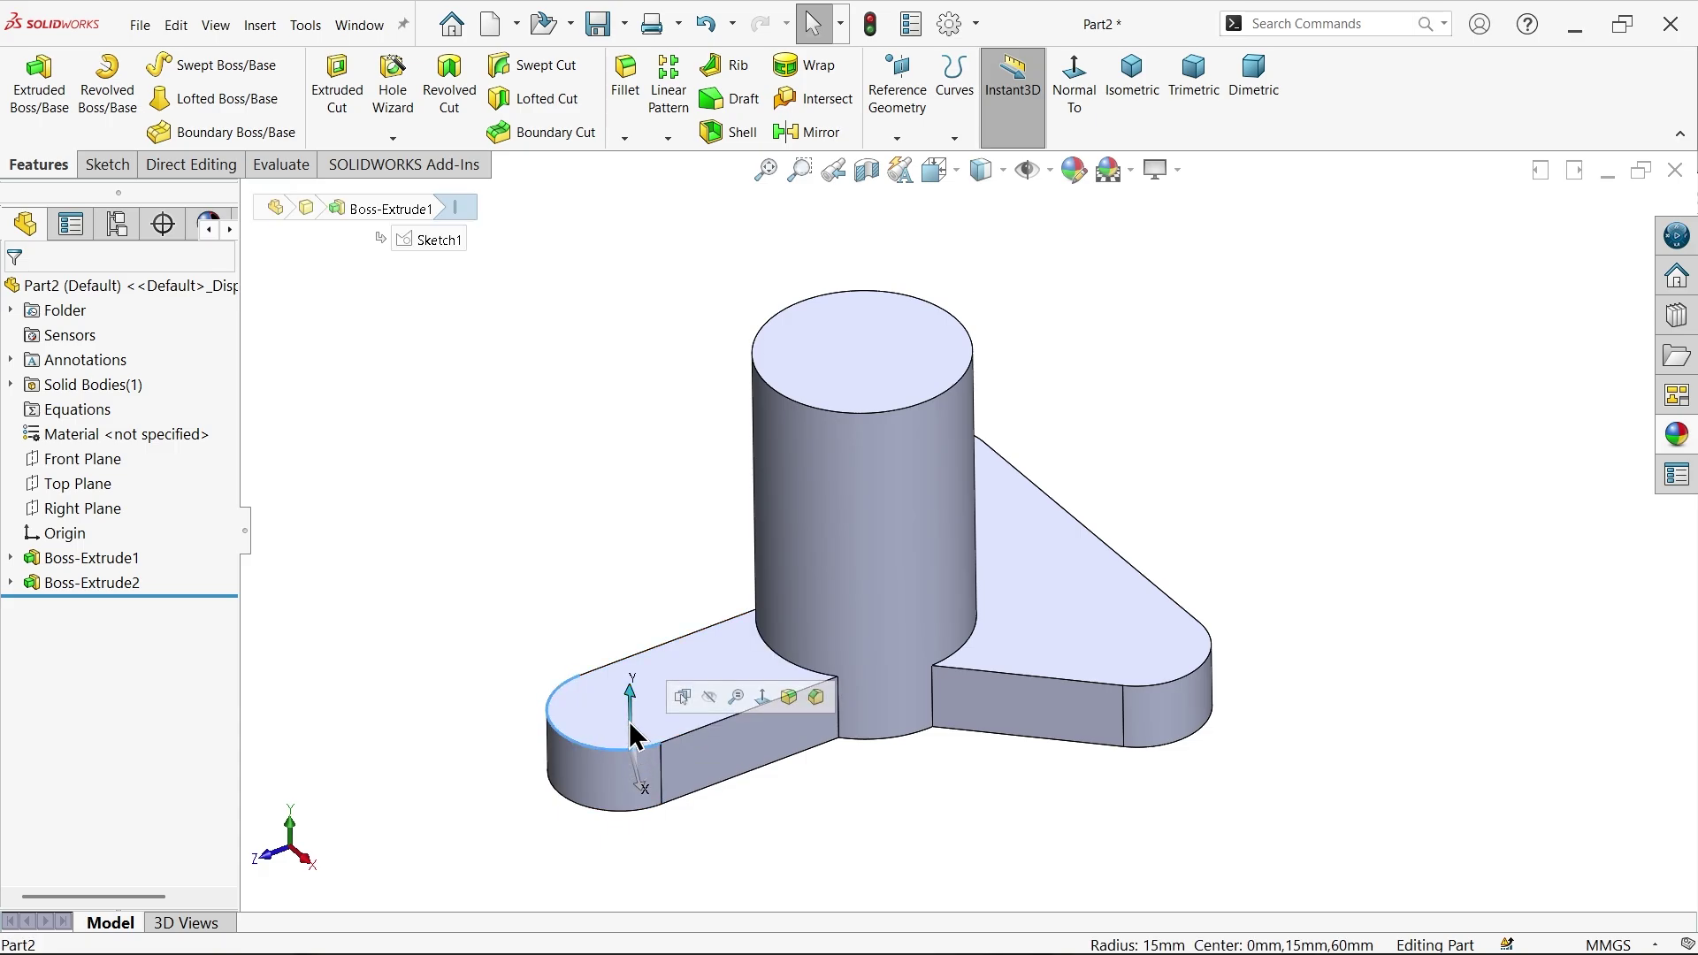
pyautogui.hotkey('alt', 'Tab')
pyautogui.scroll(2, 473, 354)
# - Zoom into Section A-A, reading its label and the 14 dimension at the top
pyautogui.moveTo(471, 351); pyautogui.dragTo(471, 423)
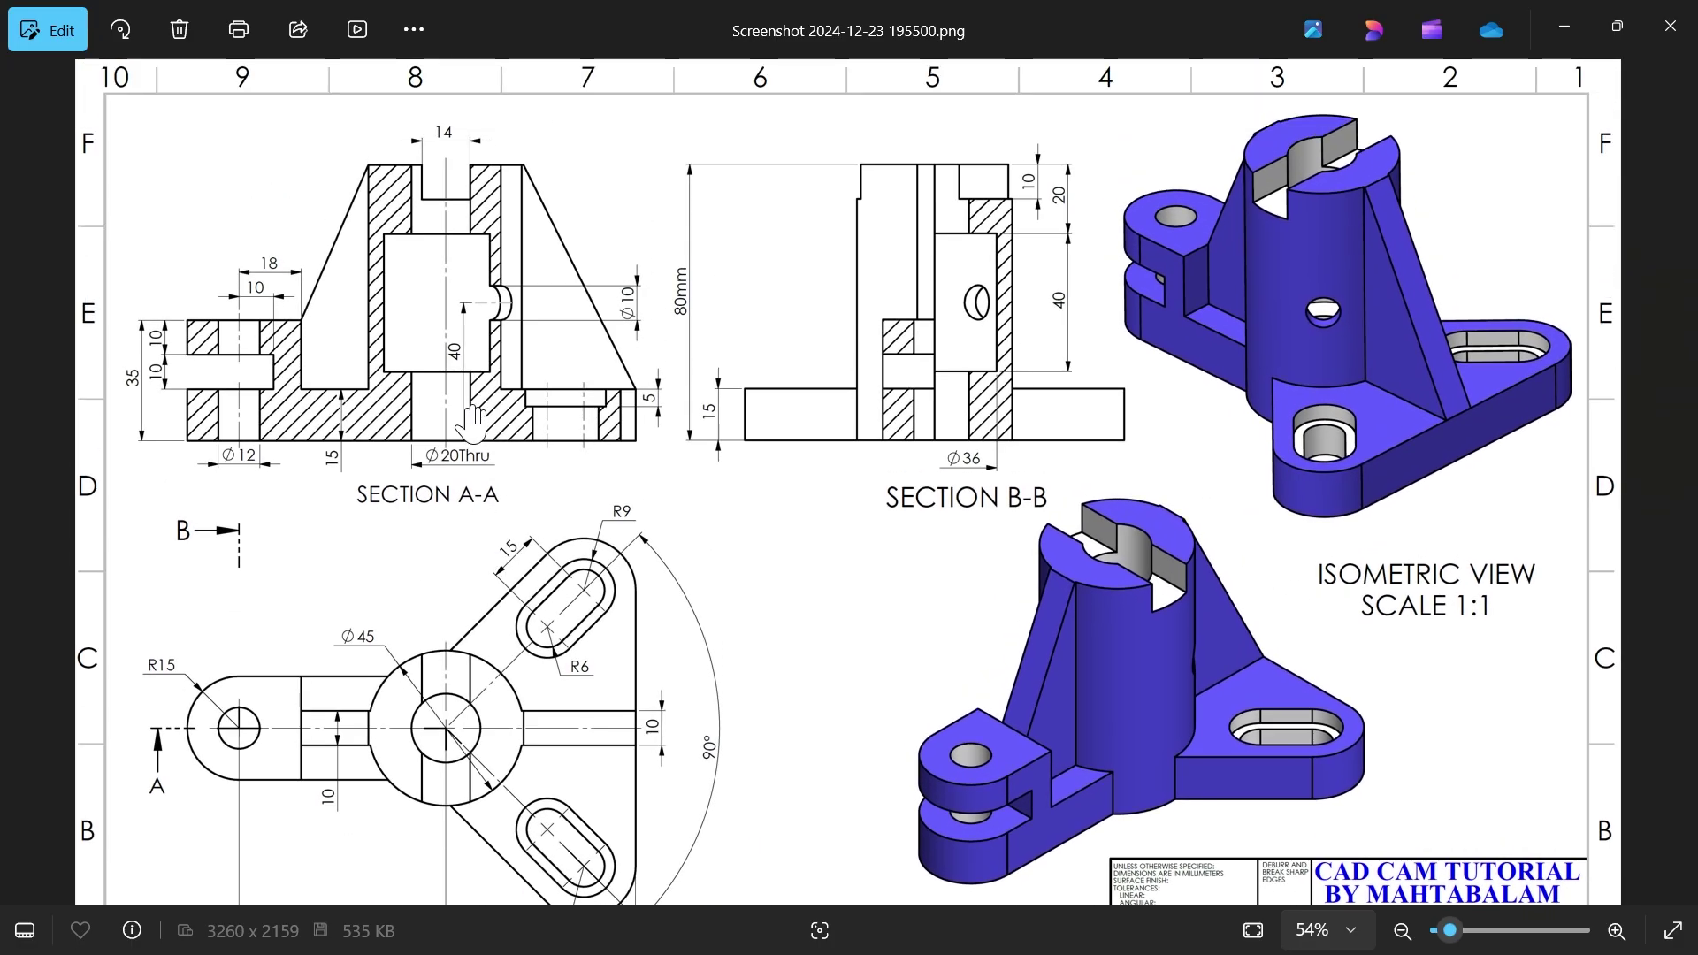
pyautogui.scroll(2, 518, 332)
pyautogui.moveTo(422, 236); pyautogui.dragTo(435, 358)
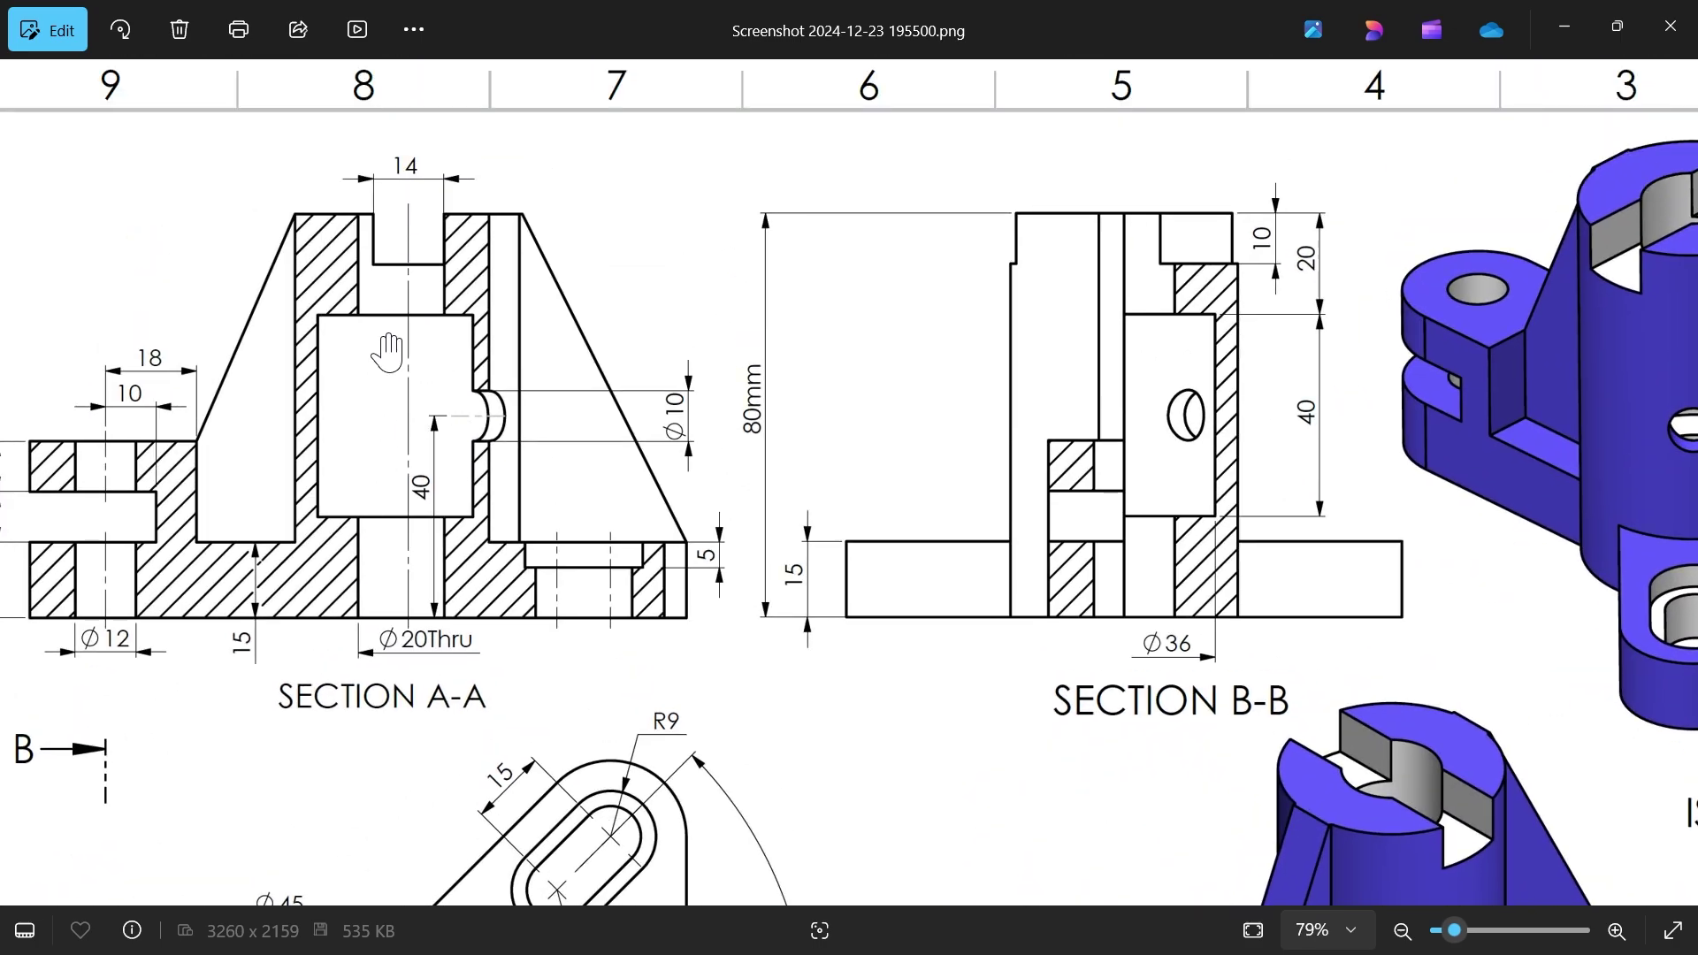
pyautogui.scroll(1, 381, 608)
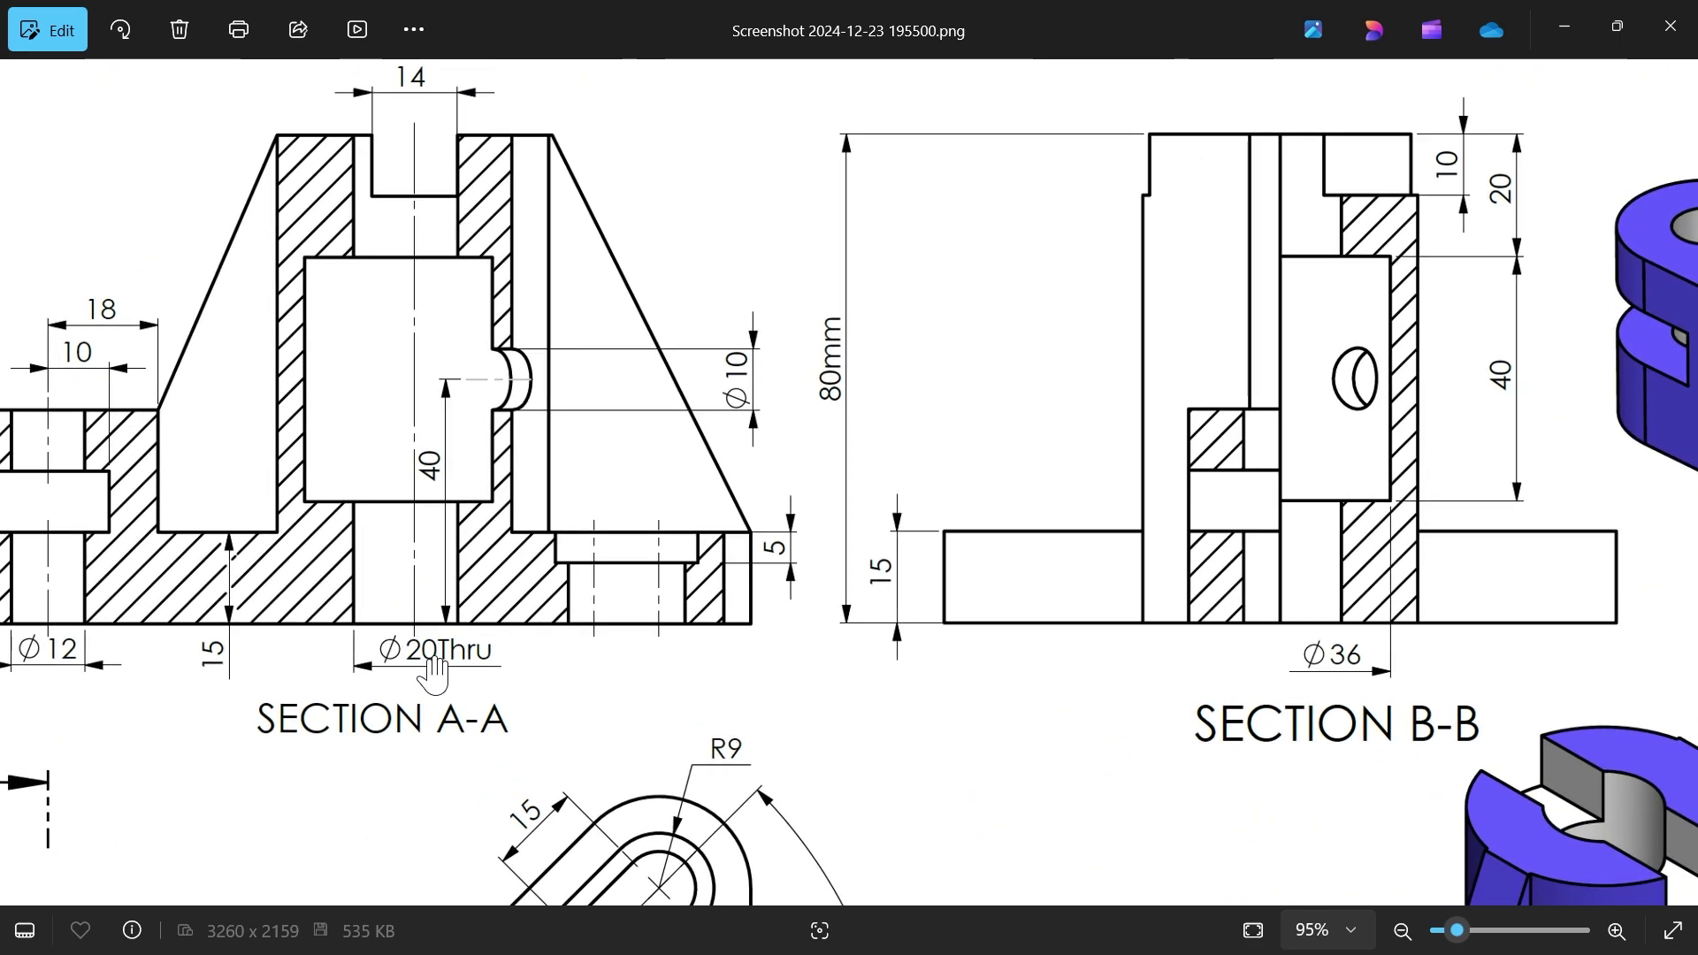
pyautogui.scroll(1, 434, 674)
pyautogui.scroll(2, 427, 675)
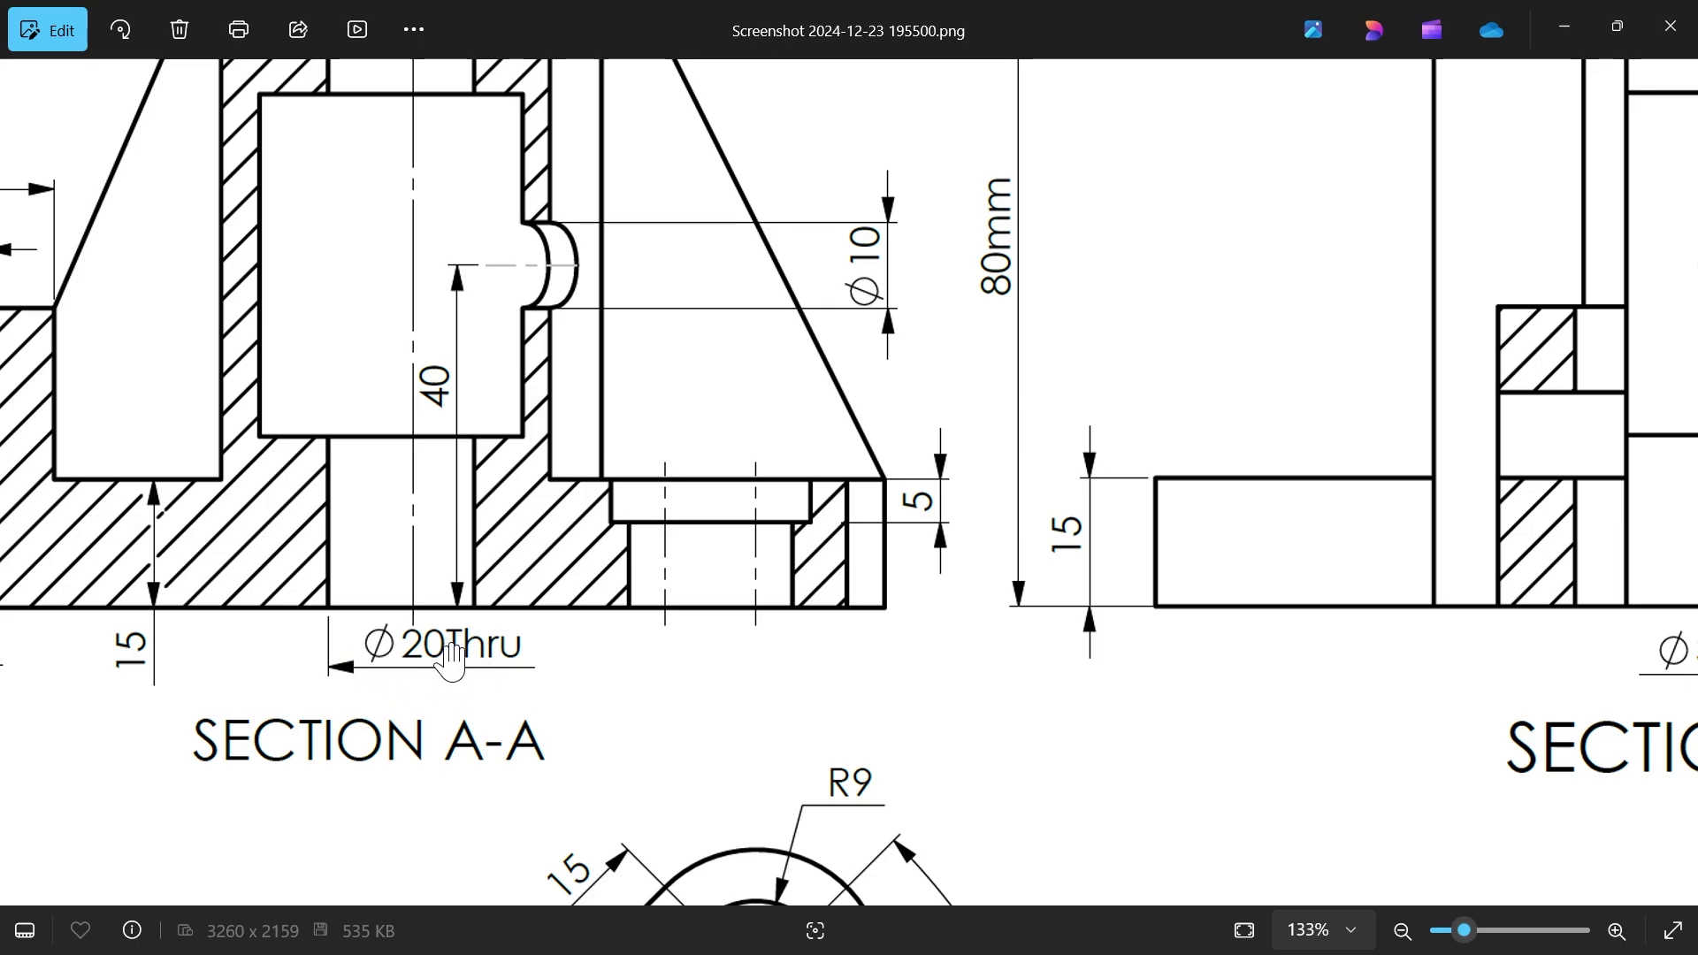
pyautogui.moveTo(441, 534); pyautogui.dragTo(430, 836)
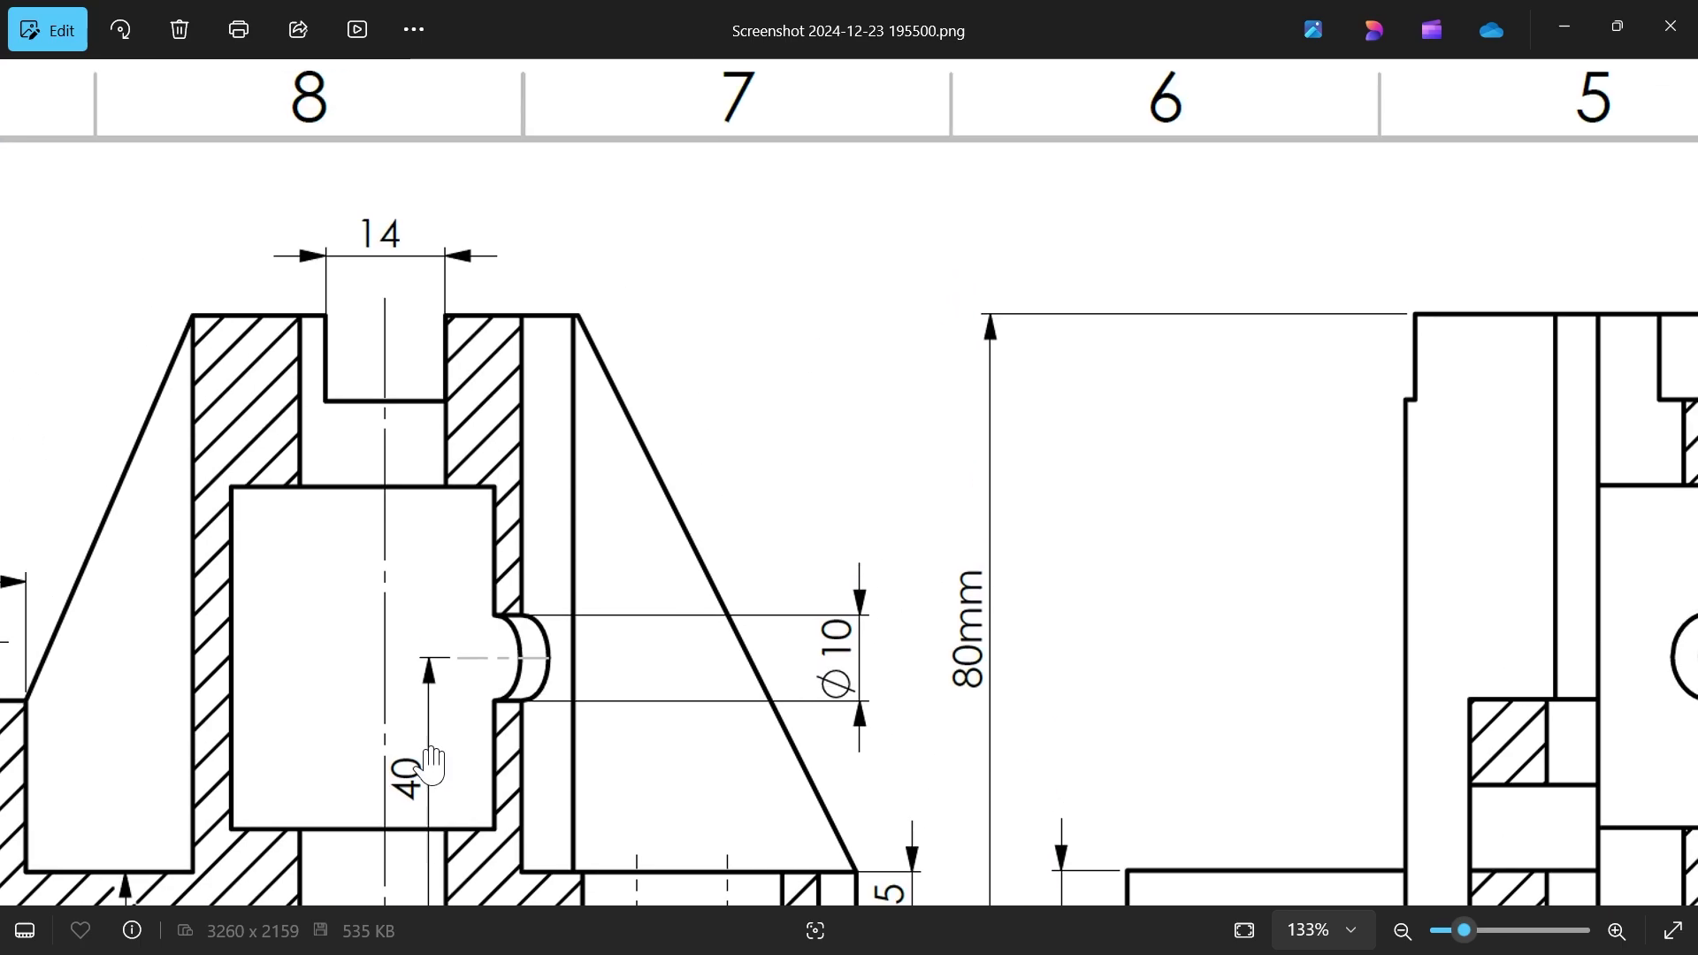
pyautogui.moveTo(368, 579); pyautogui.dragTo(442, 226)
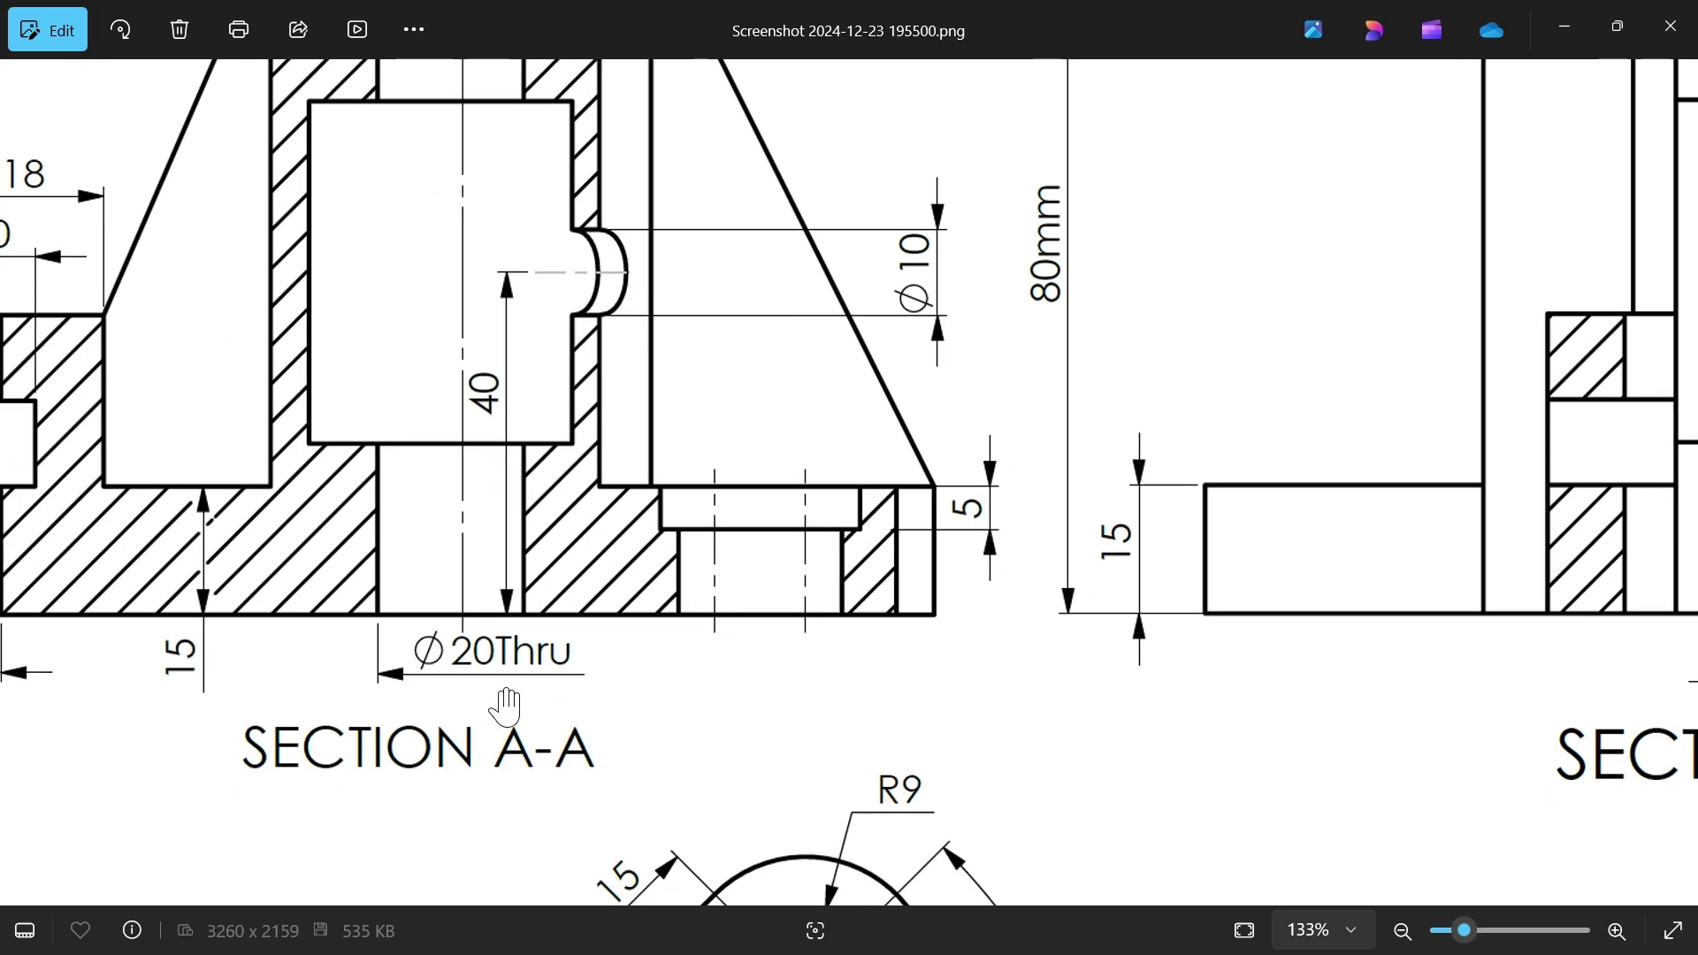
pyautogui.moveTo(518, 495); pyautogui.dragTo(511, 720)
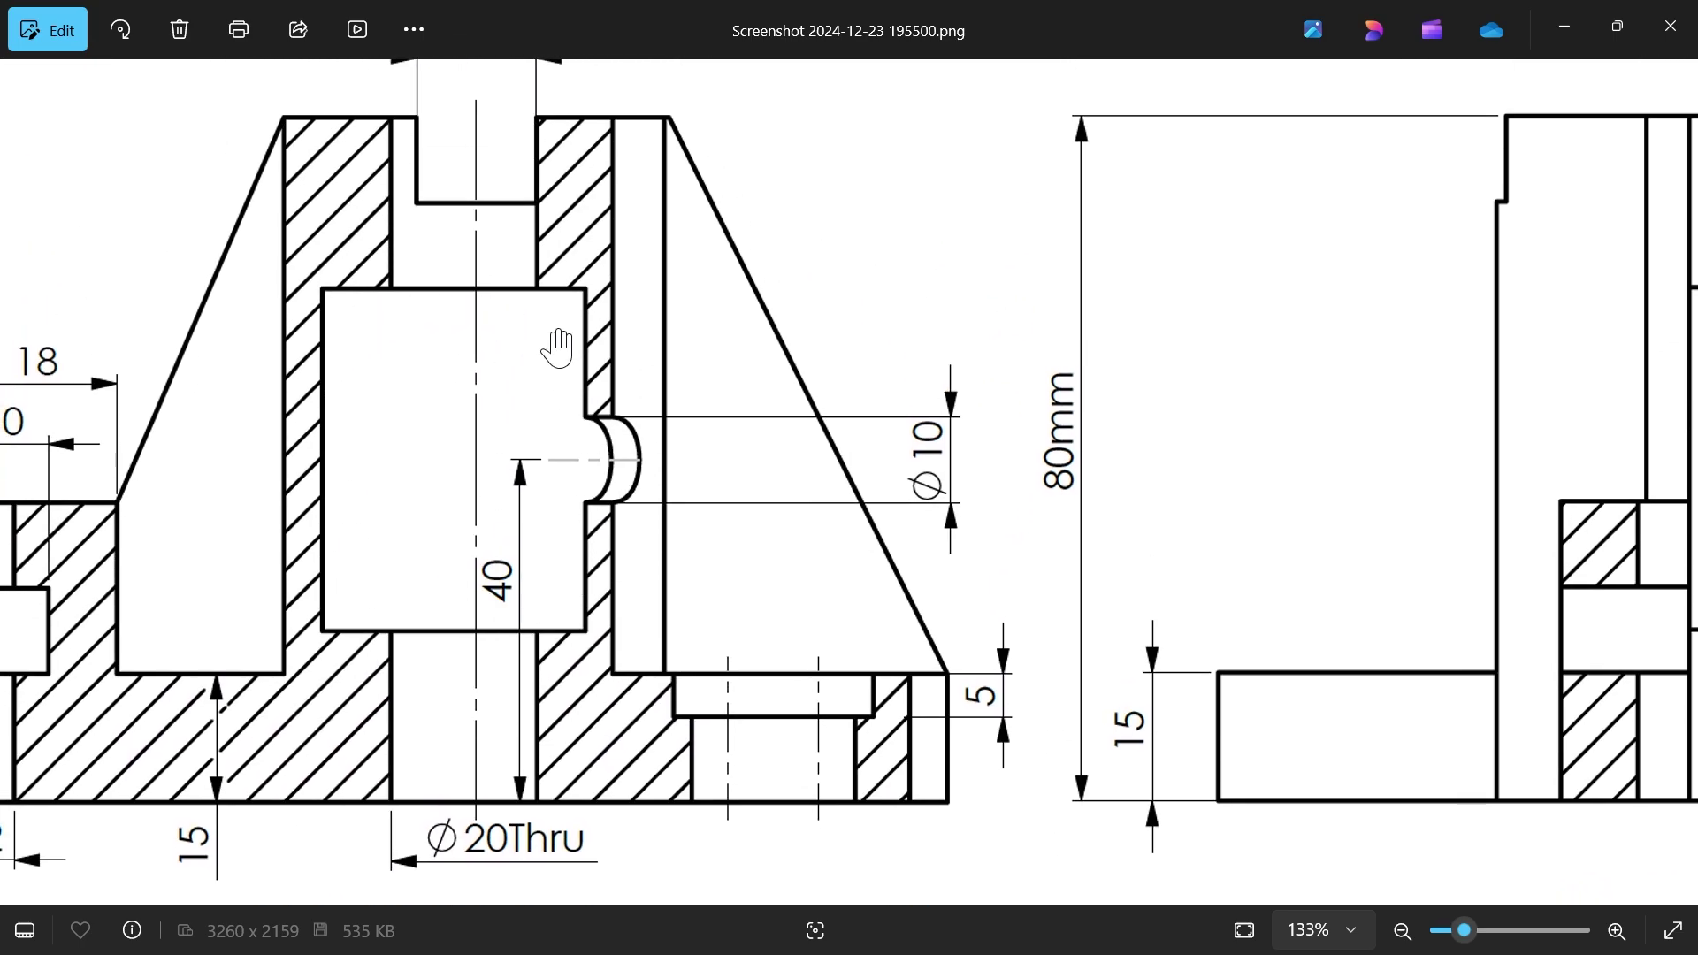
# - Pan to Section B-B's Ø36 bore and top, check the plan view's Ø45 boss, then return
pyautogui.moveTo(531, 481)
pyautogui.mouseDown()
pyautogui.moveTo(462, 481)
pyautogui.moveTo(295, 420)
pyautogui.mouseUp()
pyautogui.moveTo(1197, 560); pyautogui.dragTo(689, 655)
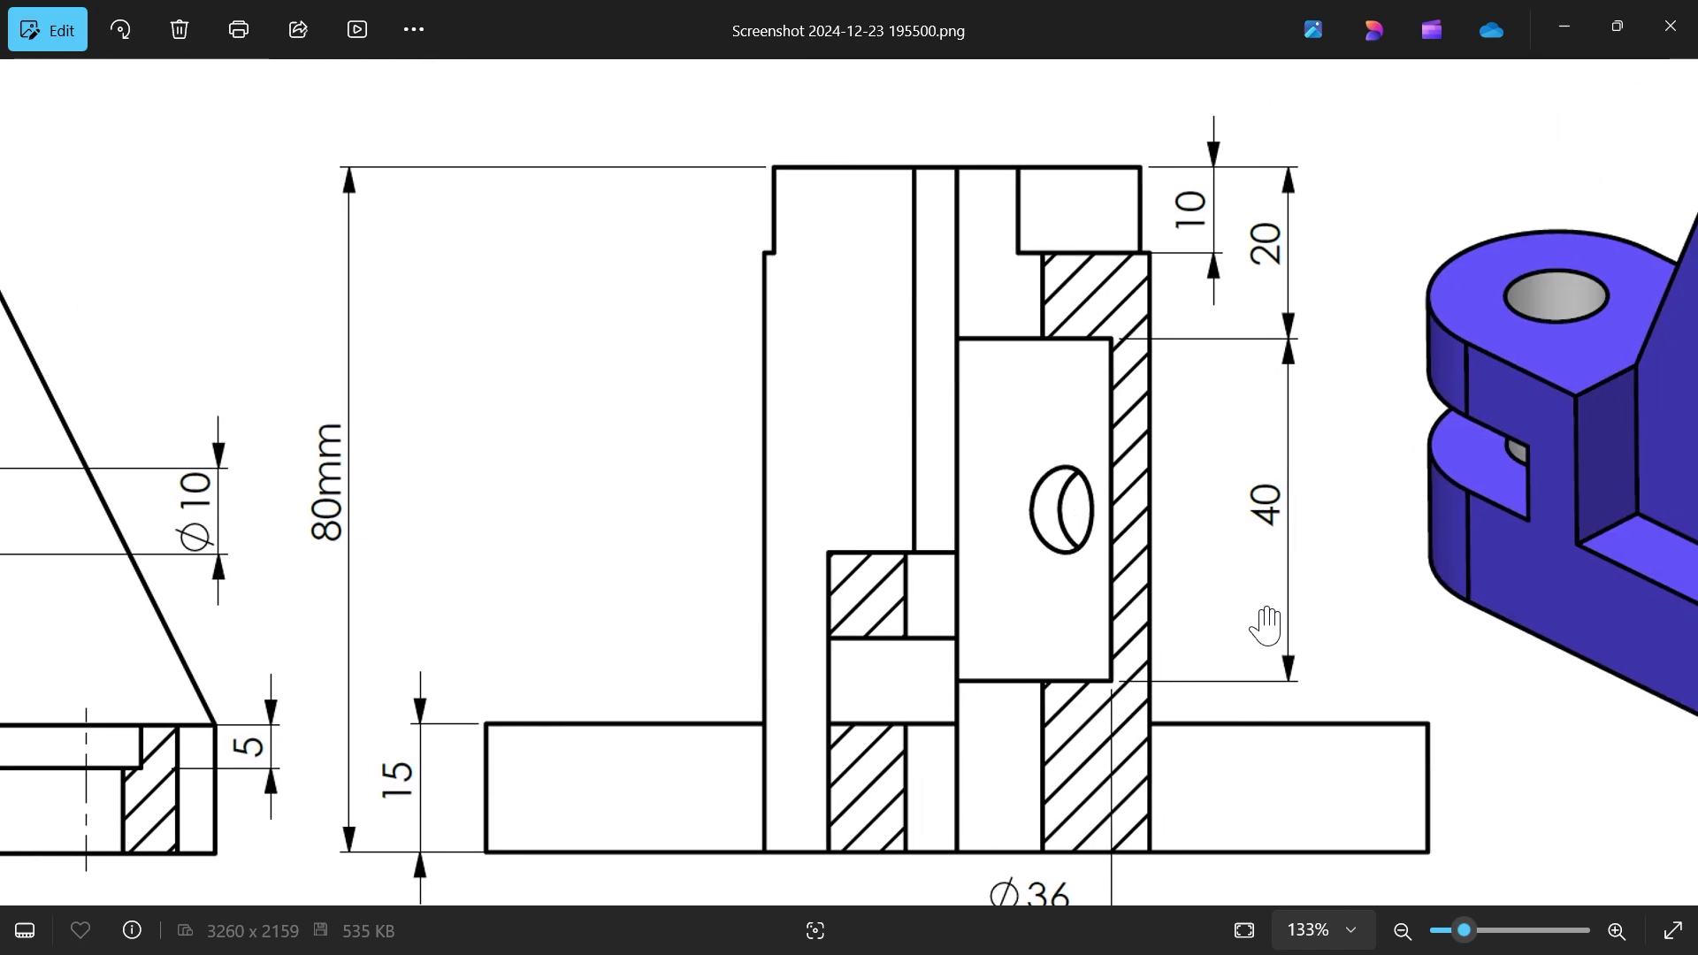
pyautogui.moveTo(1169, 648); pyautogui.dragTo(1181, 400)
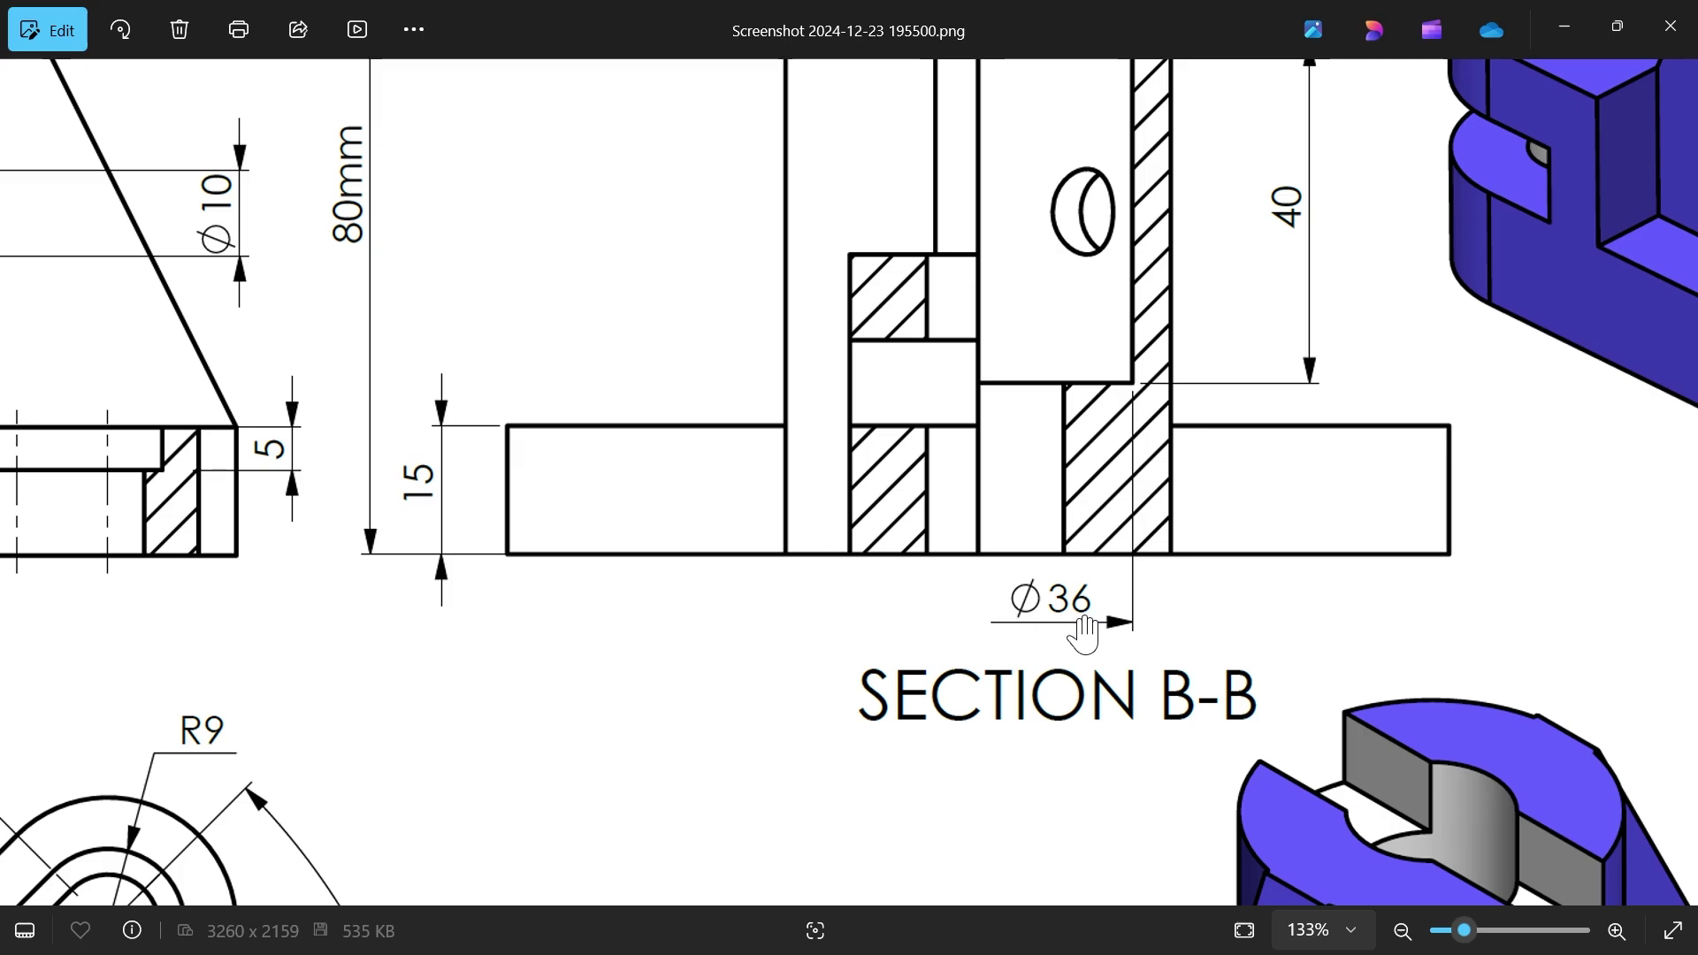
pyautogui.moveTo(1075, 321)
pyautogui.mouseDown()
pyautogui.moveTo(1098, 847)
pyautogui.moveTo(1102, 606)
pyautogui.moveTo(1102, 678)
pyautogui.mouseUp()
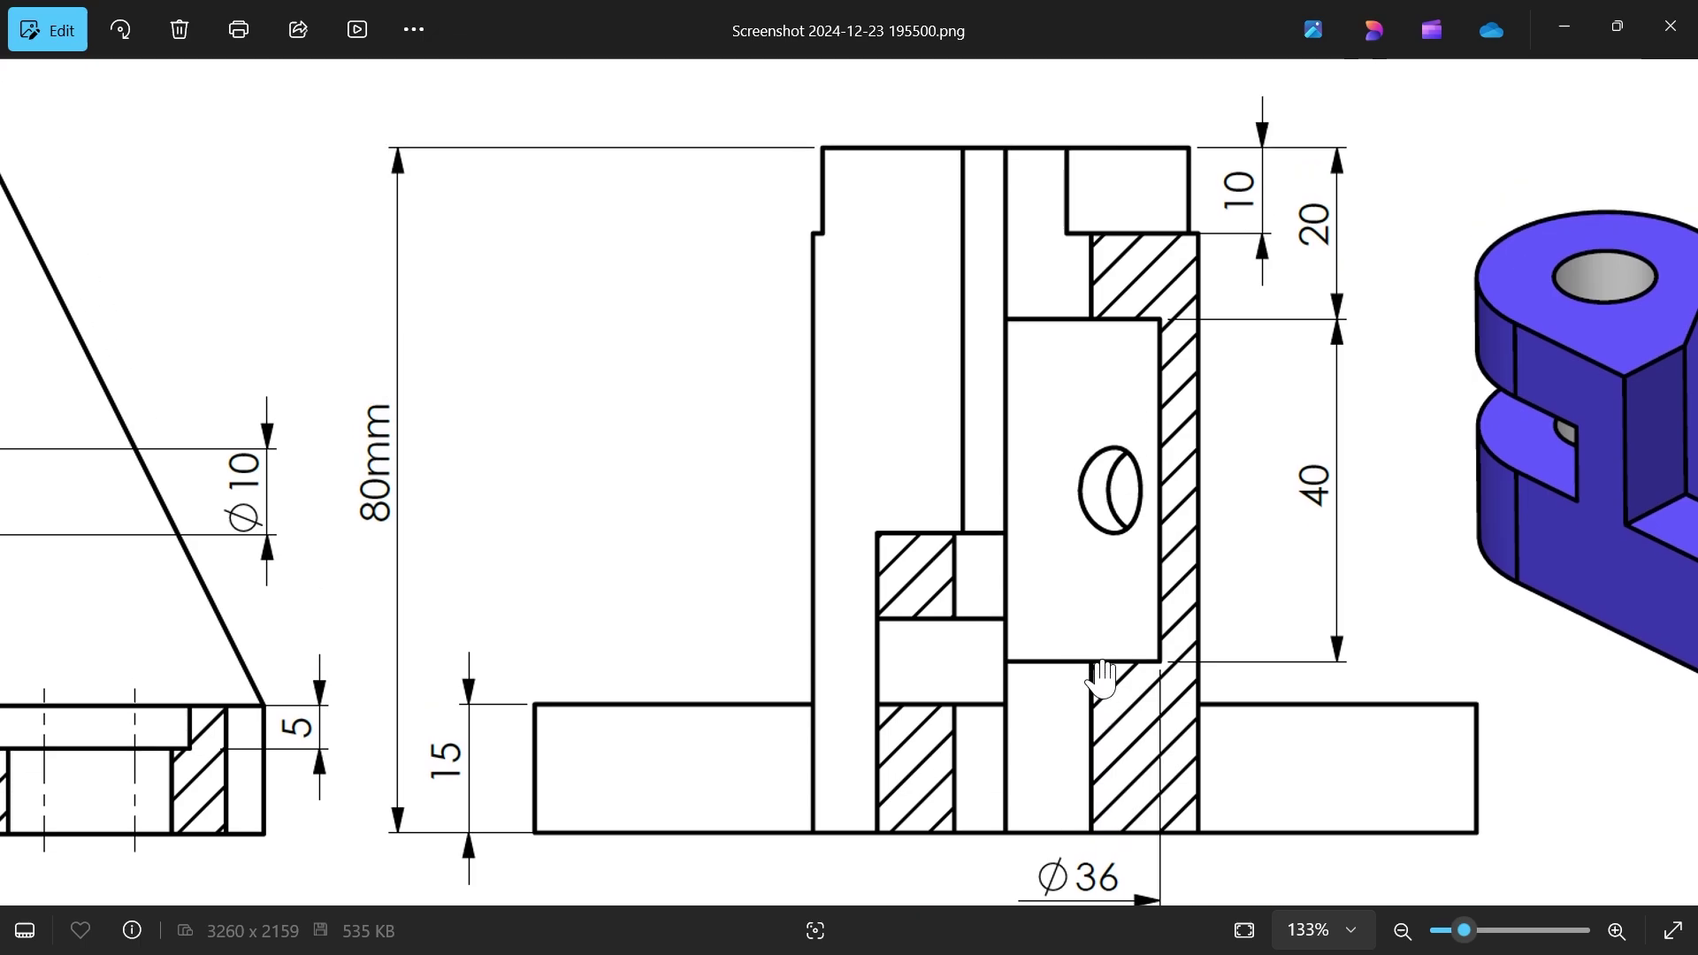
pyautogui.scroll(-2, 1095, 610)
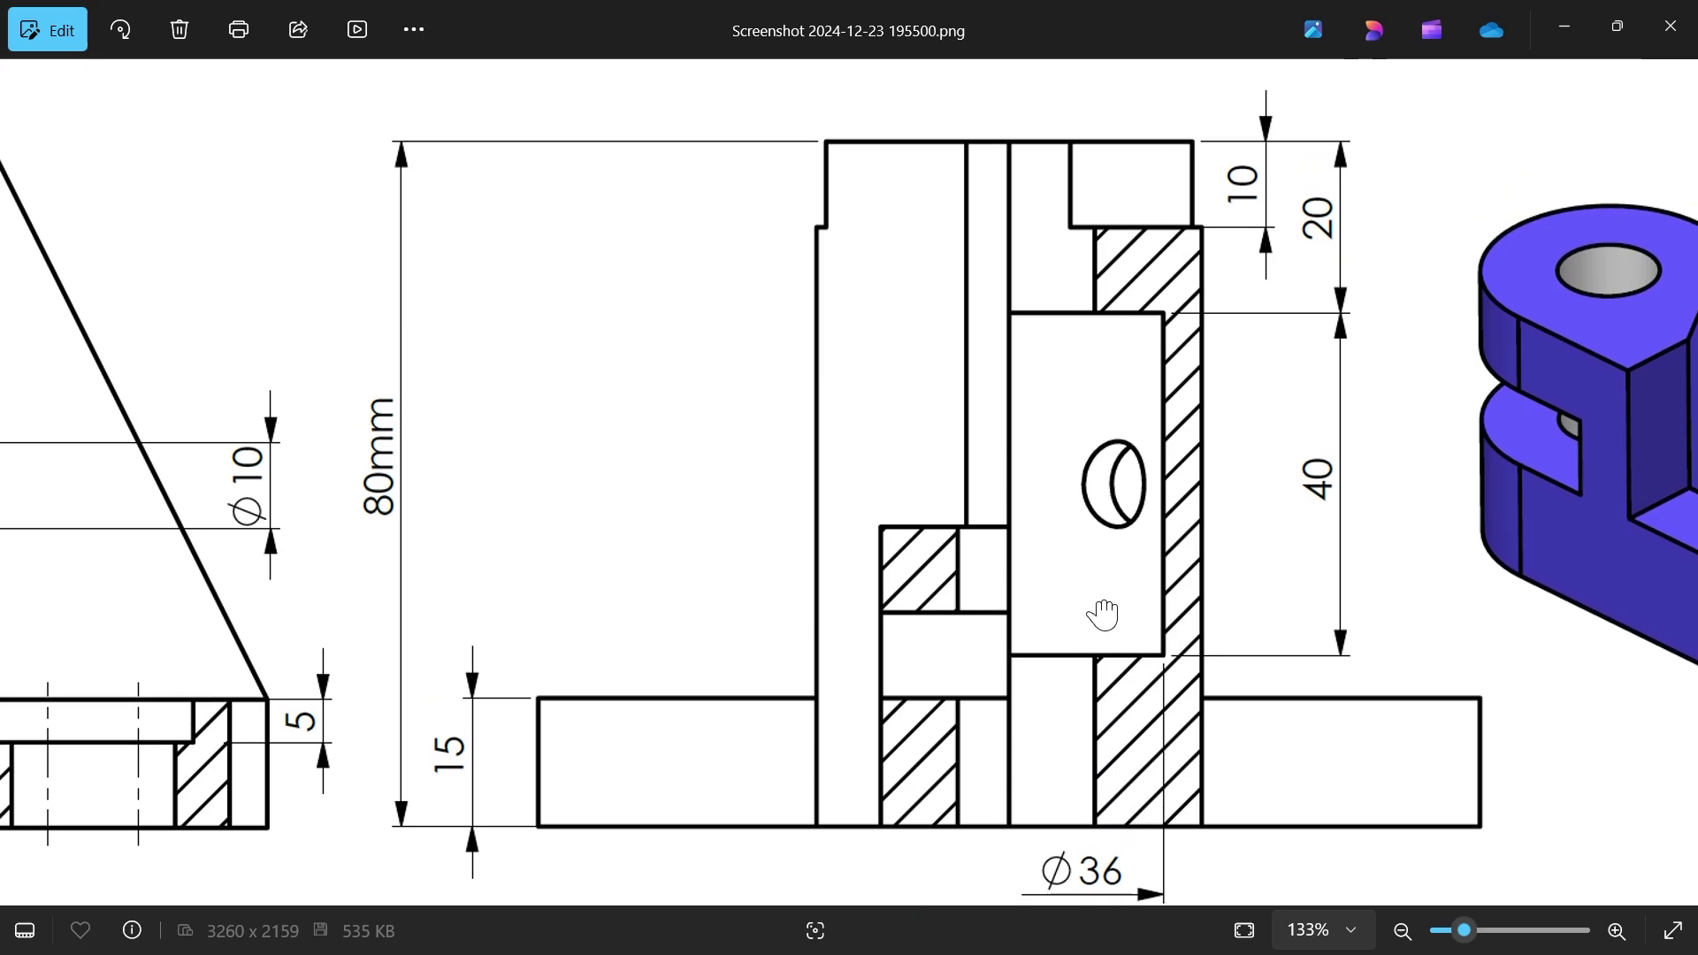
pyautogui.scroll(-2, 1140, 299)
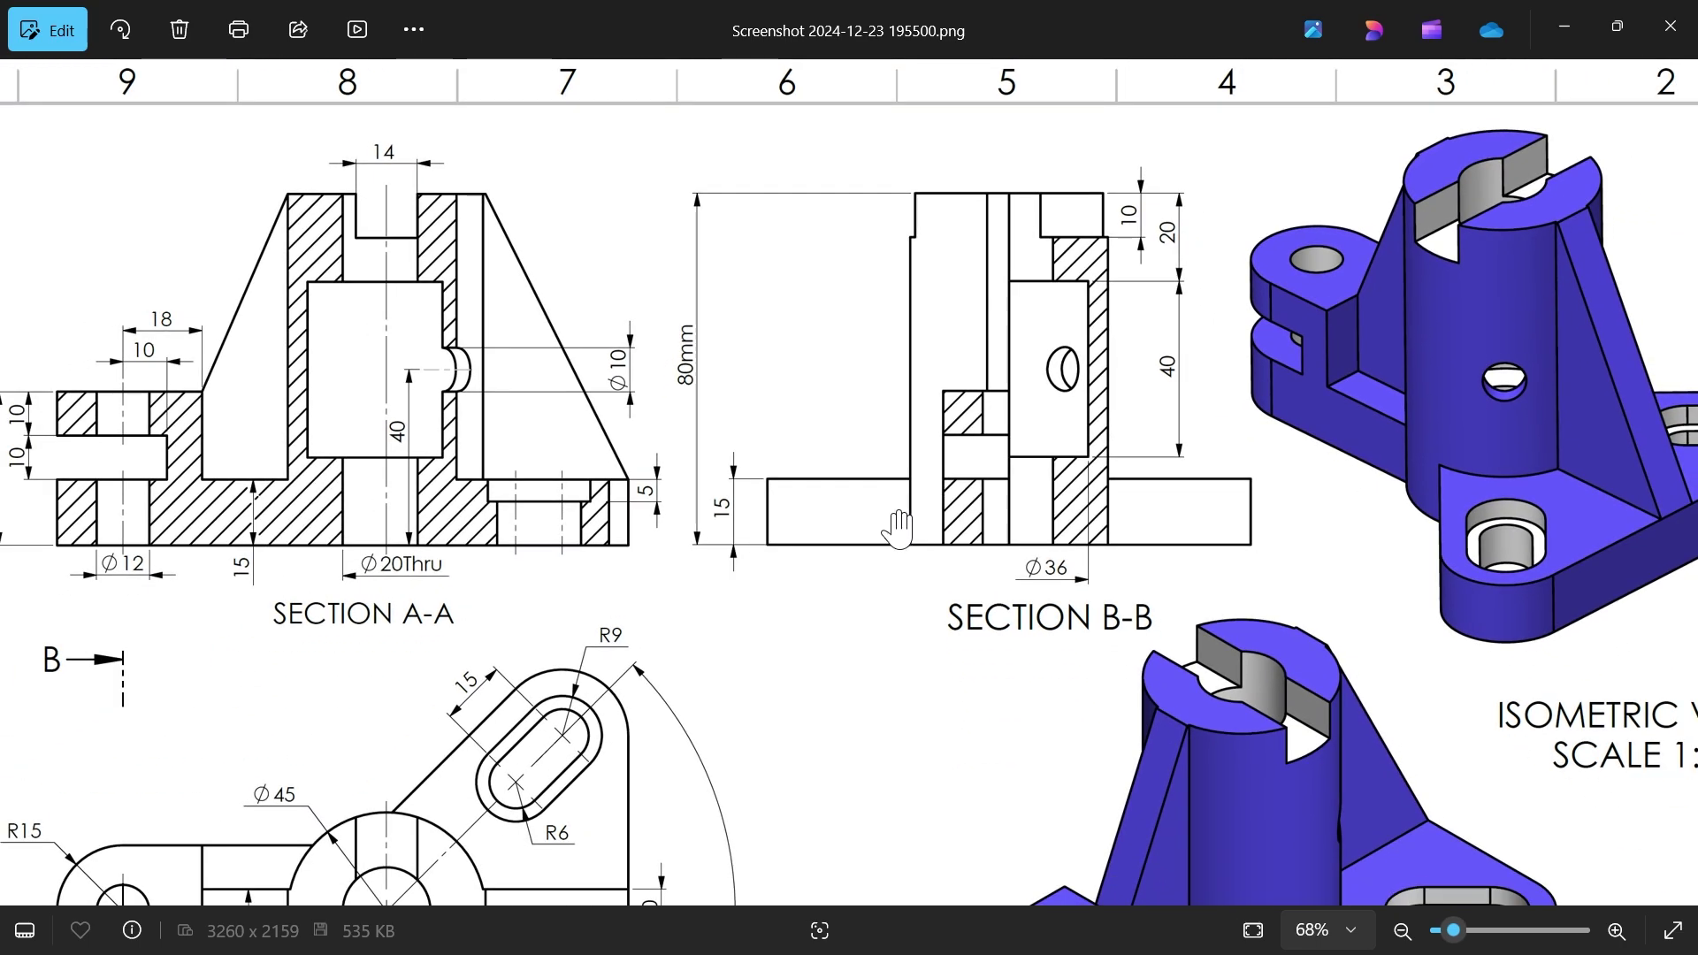
pyautogui.moveTo(803, 626); pyautogui.dragTo(858, 379)
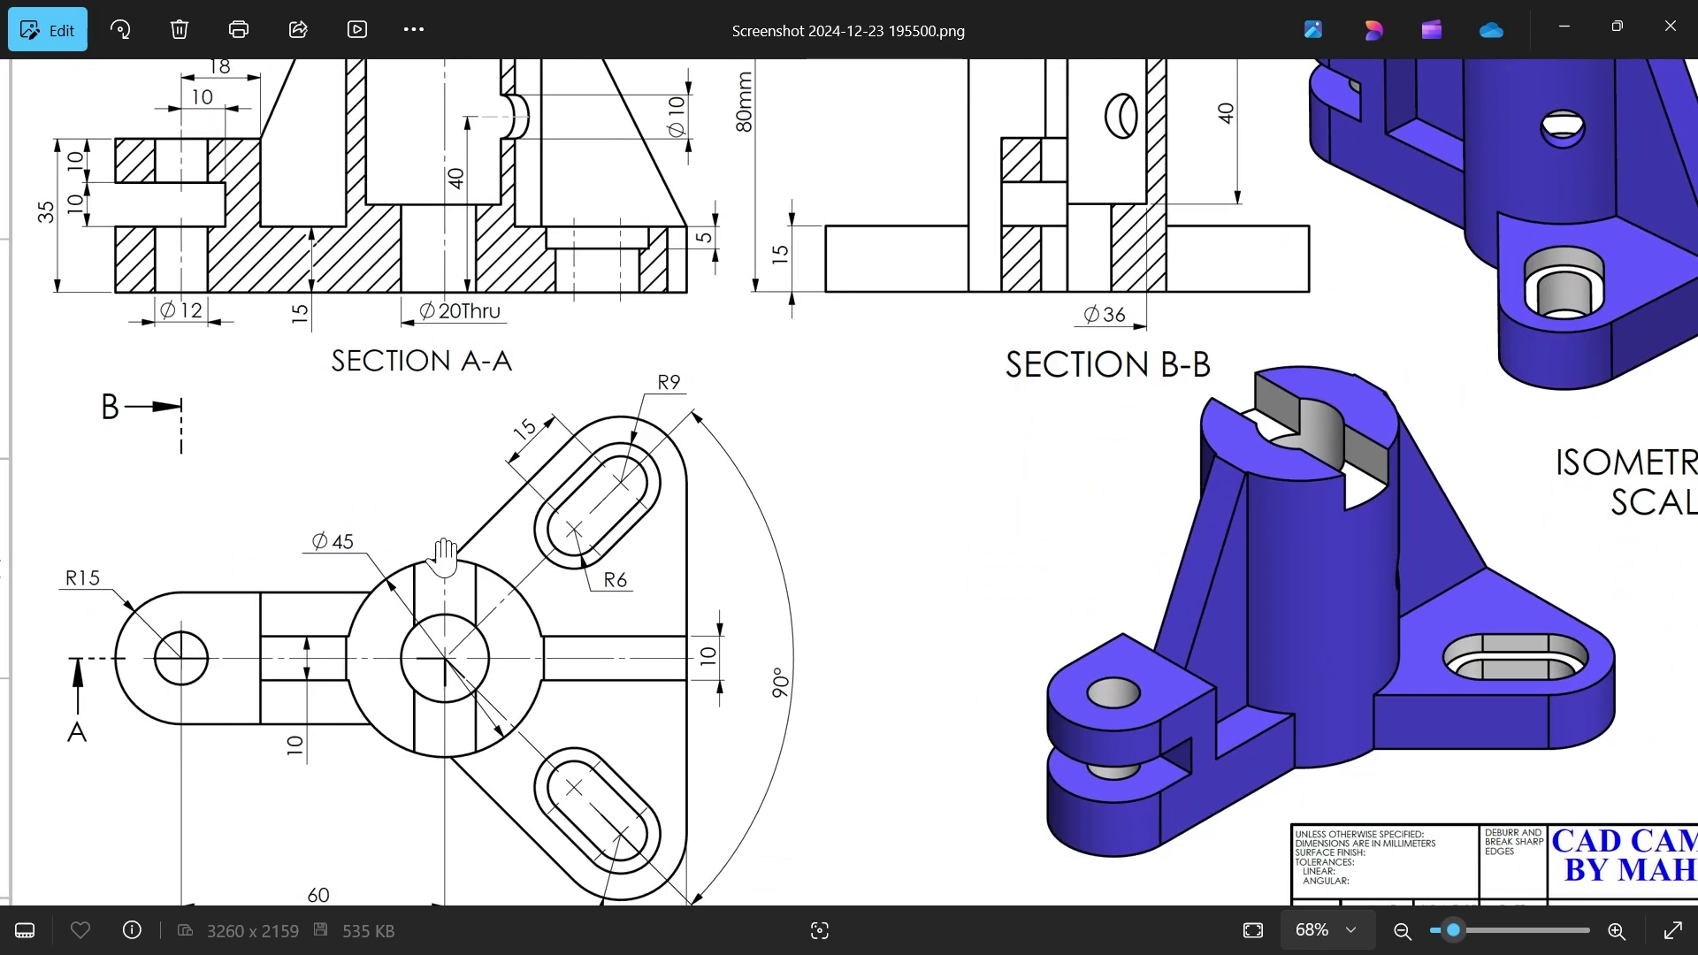
pyautogui.scroll(4, 447, 129)
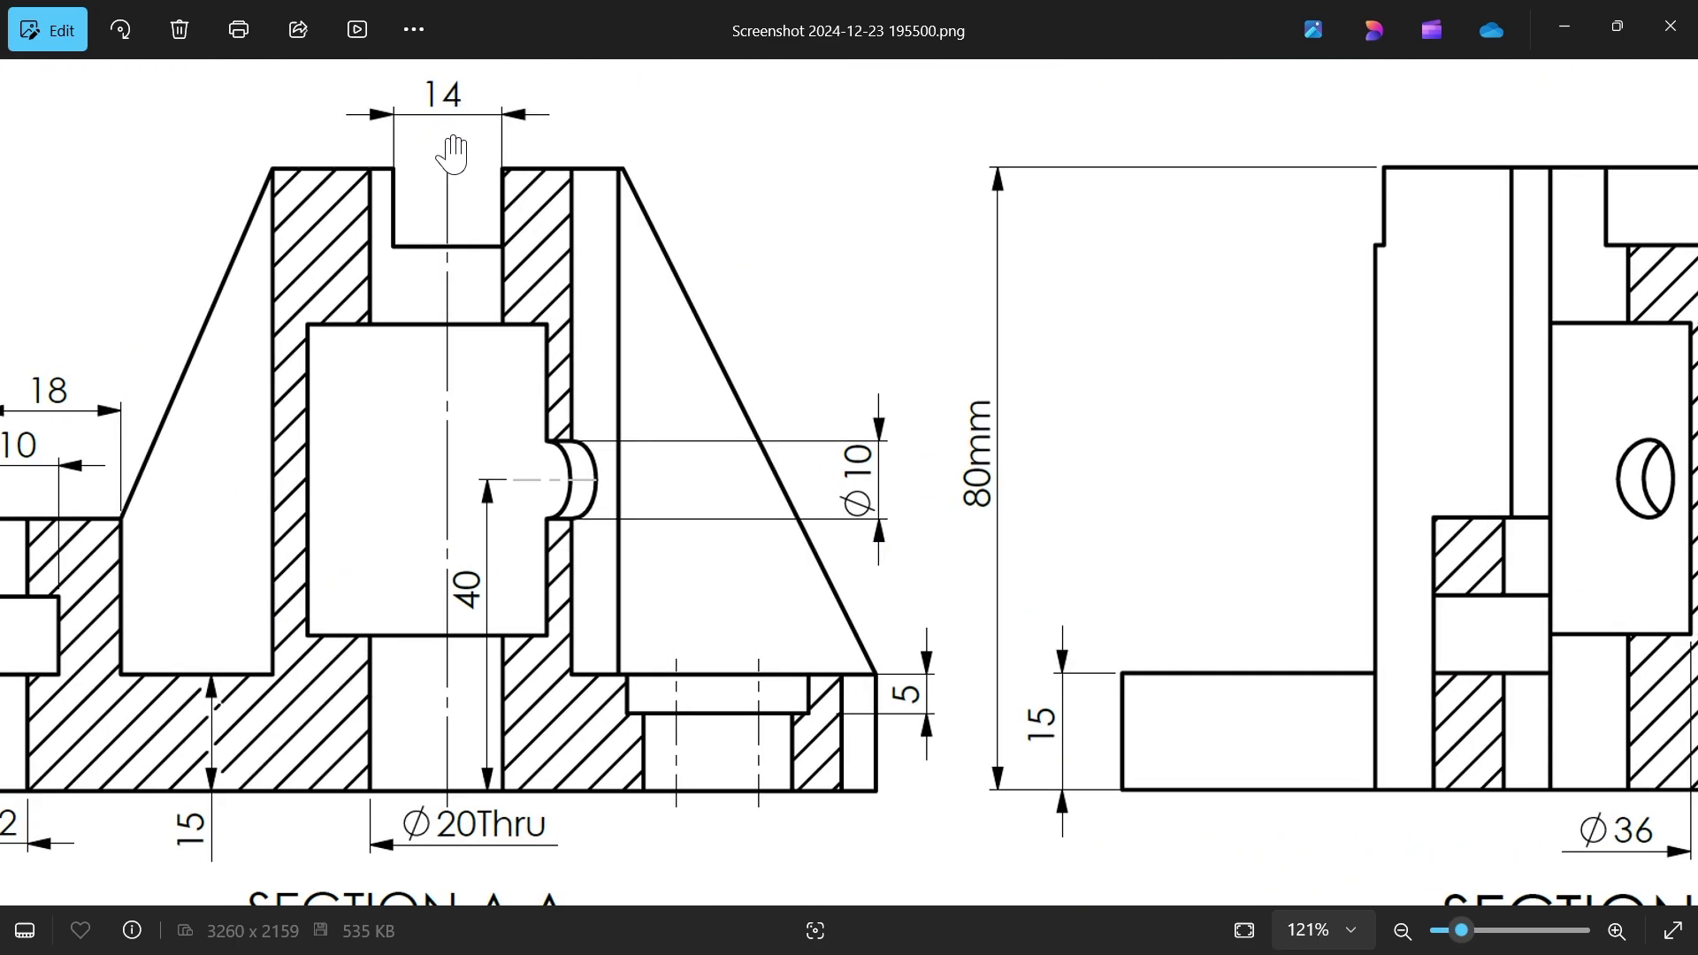
pyautogui.moveTo(985, 279)
pyautogui.mouseDown()
pyautogui.moveTo(852, 333)
pyautogui.moveTo(336, 285)
pyautogui.mouseUp()
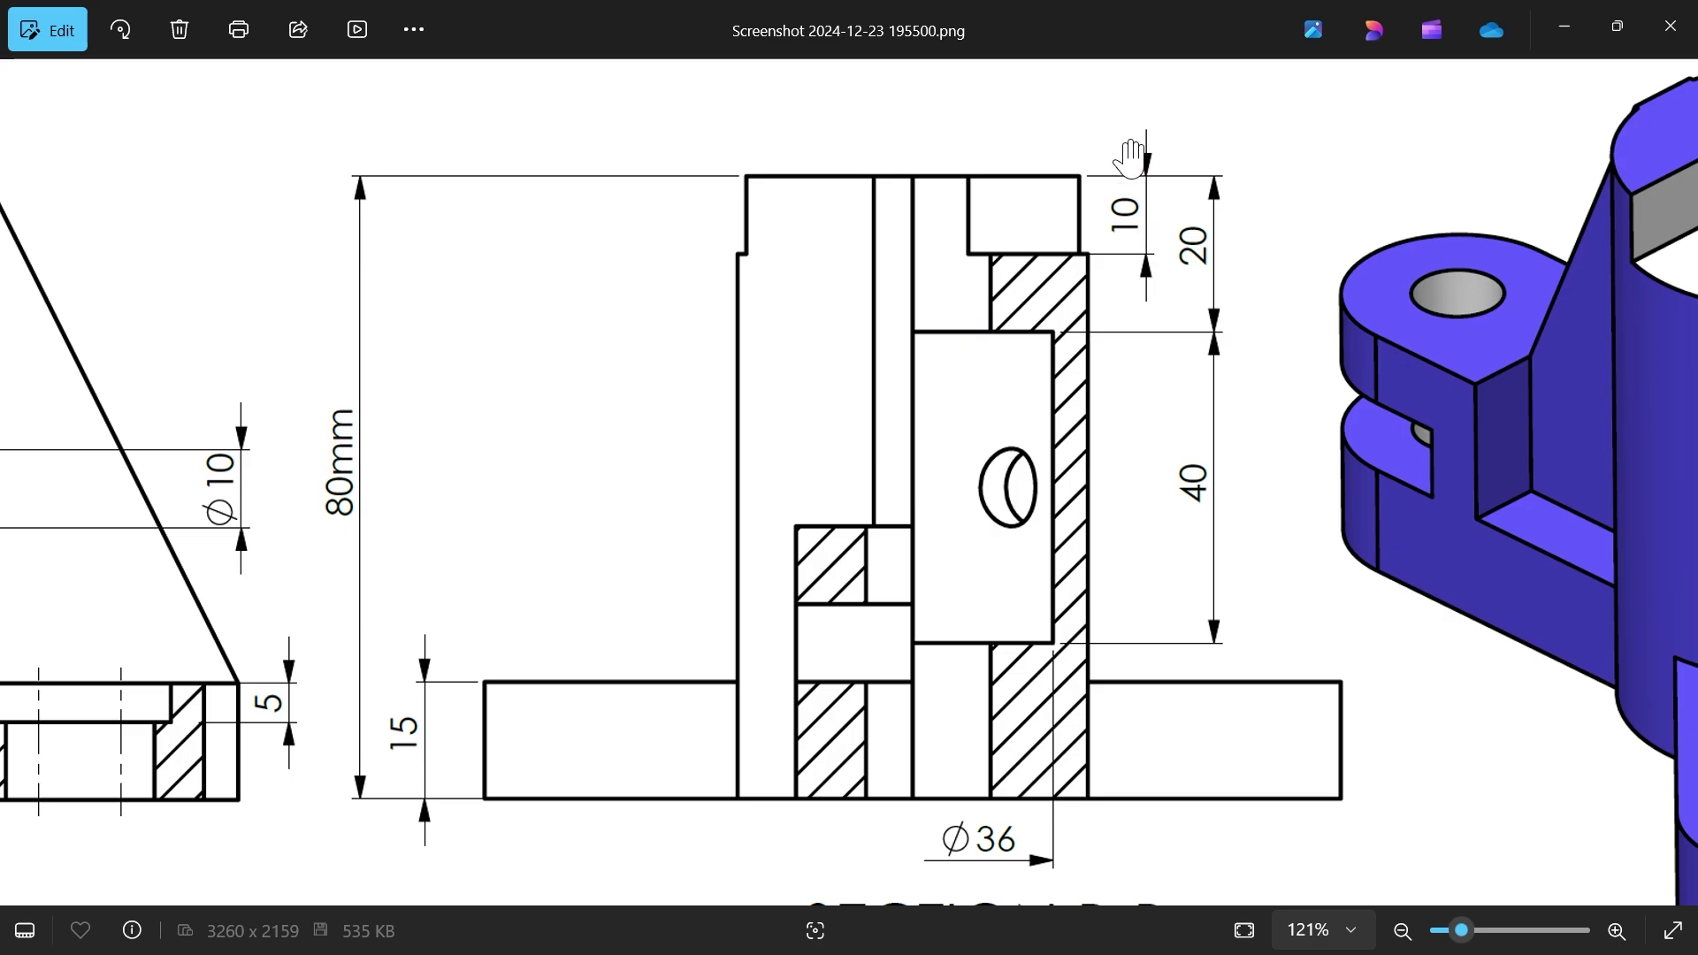